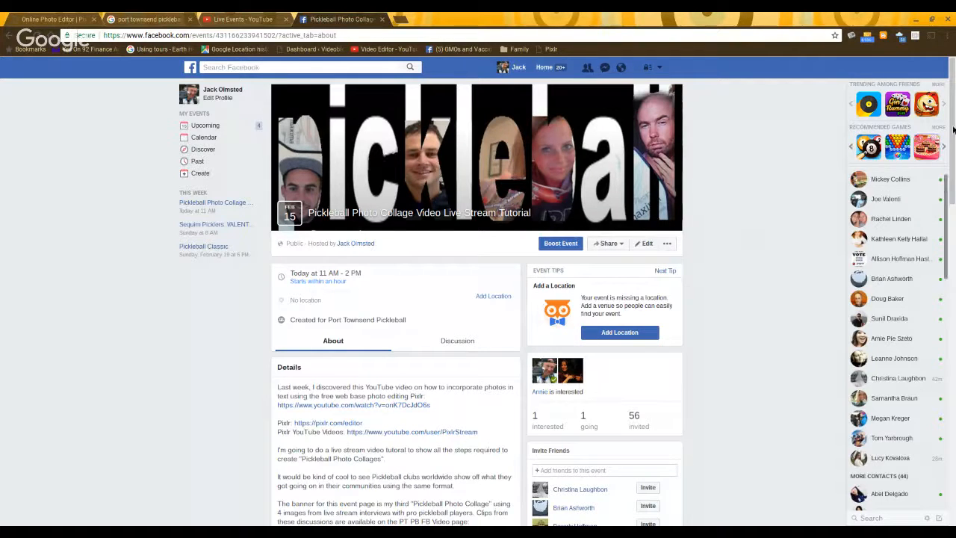
Step: Open the YouTube tutorial on placing photos in text linked in the event details, checking the open Pixlr Editor page as well
scroll(953, 129, down, 1)
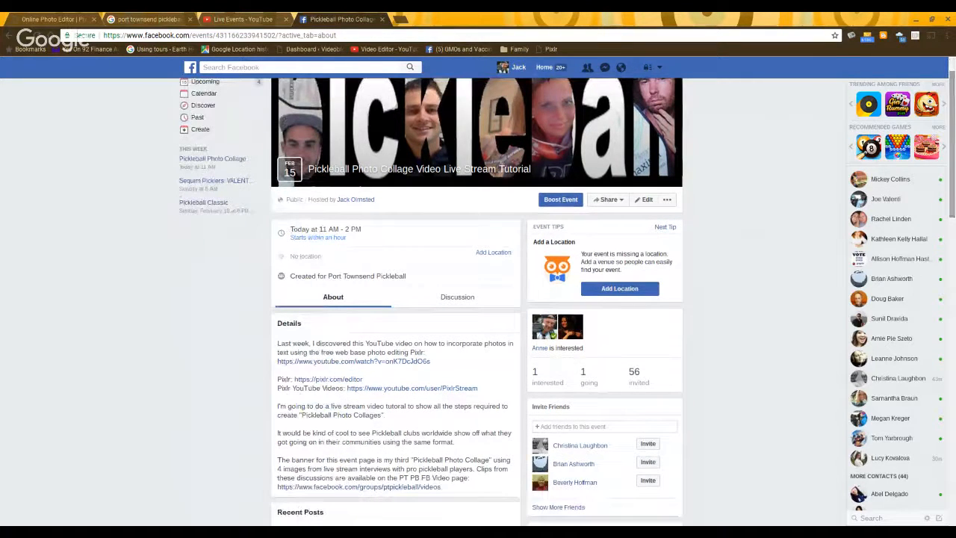
click(609, 200)
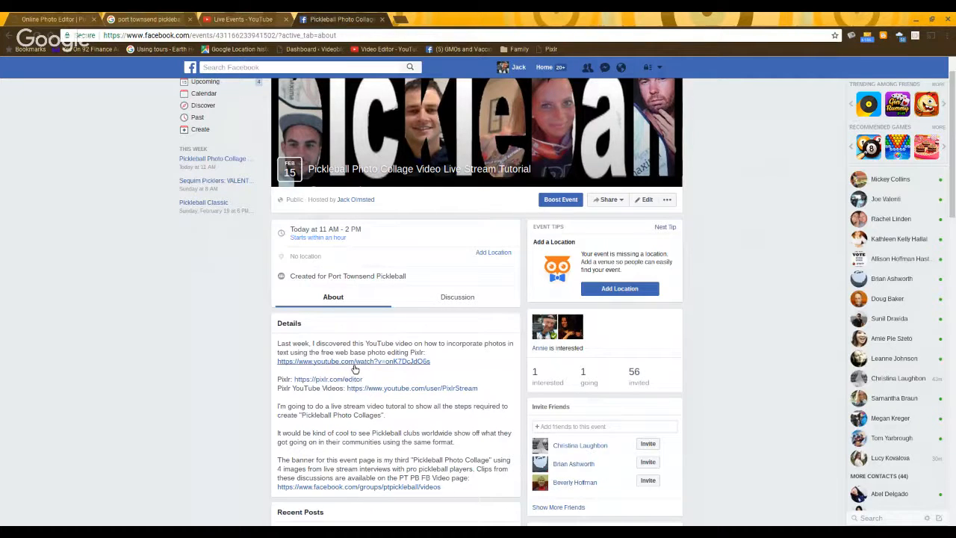
click(353, 362)
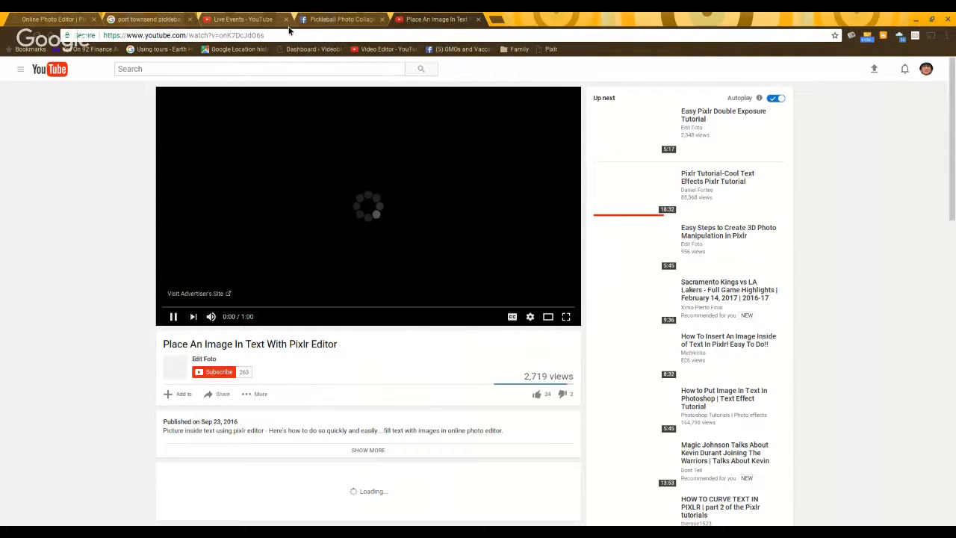
click(86, 24)
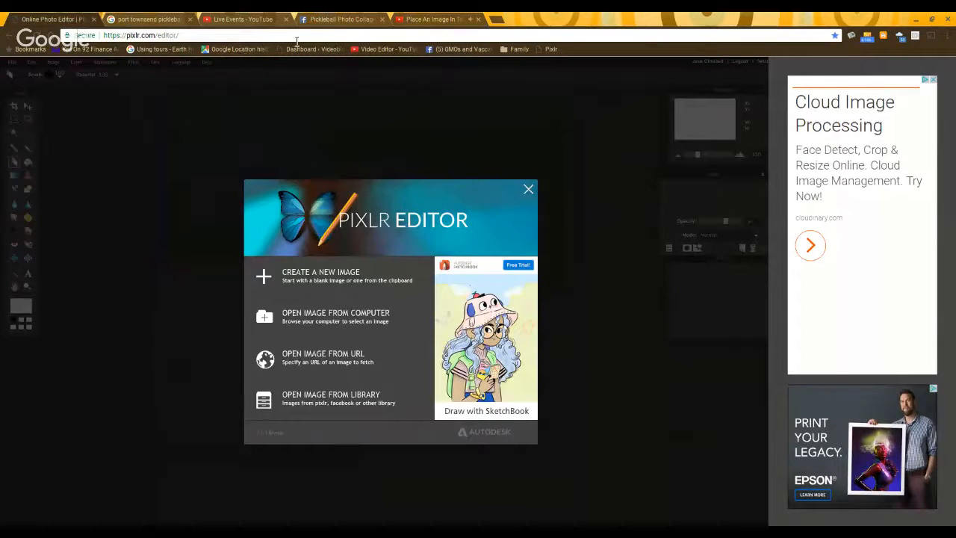
click(433, 19)
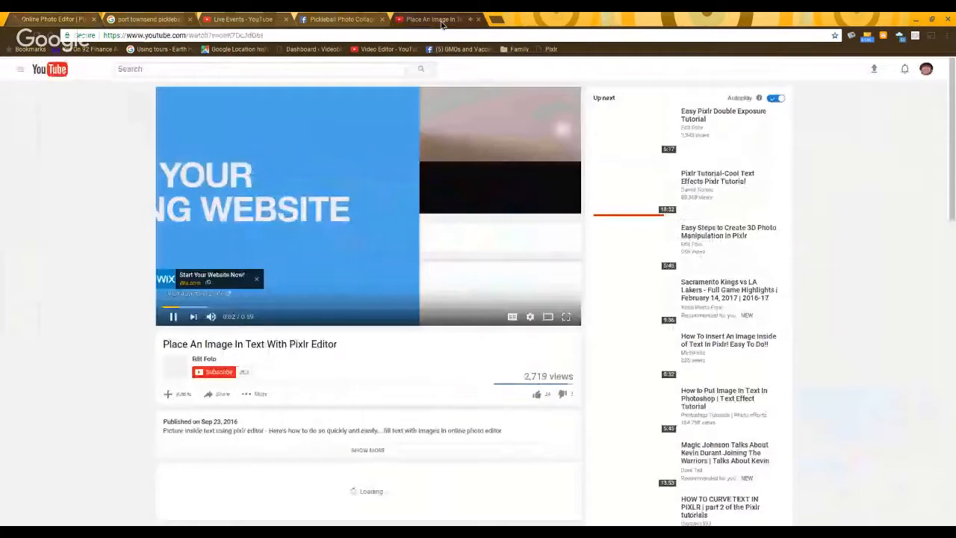
Step: Close the Wix ad page, watch the muted "Place An Image In Text With Pixlr Editor" video, and pause it at the EVEREST example
click(213, 320)
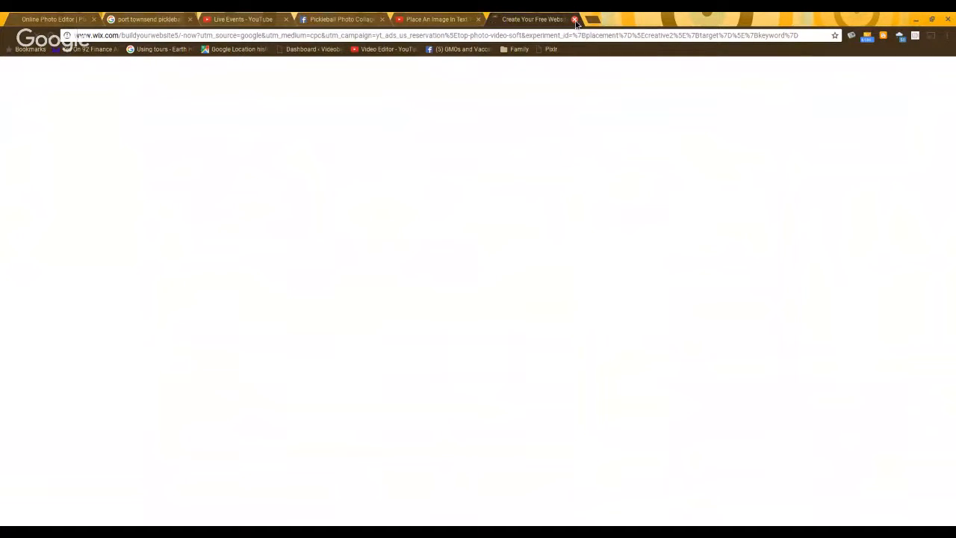
click(575, 19)
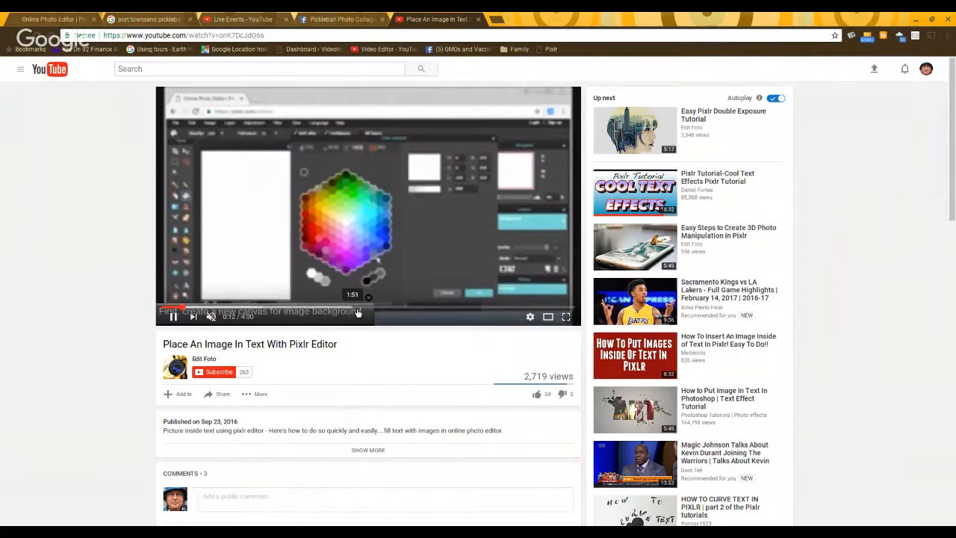
click(358, 313)
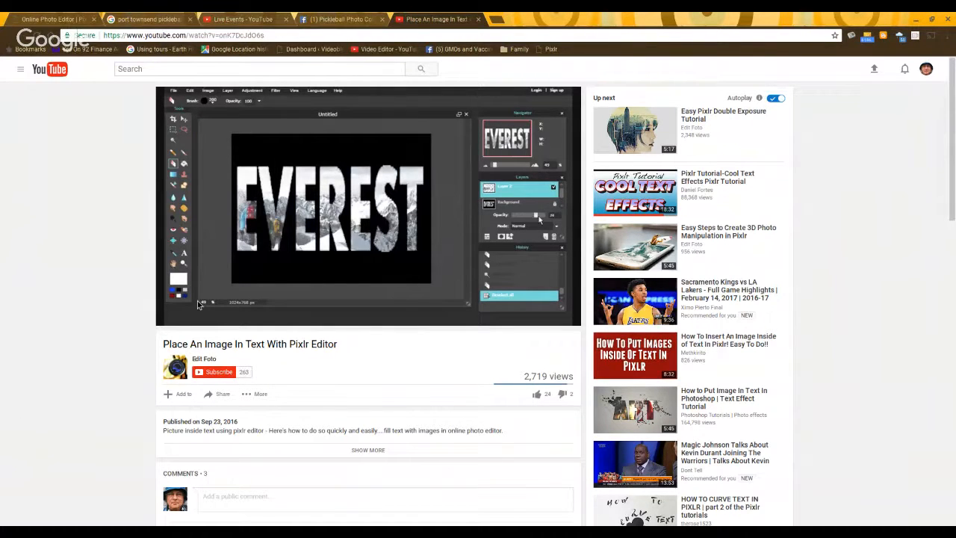
click(174, 317)
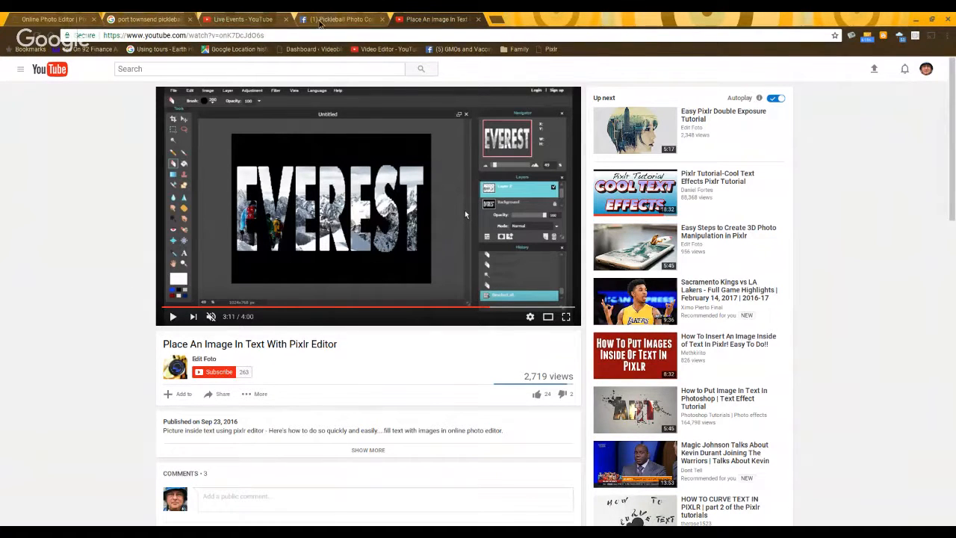
Step: Return to the Facebook event for the Pickleball Photo Collage tutorial and show all of its discussion posts
click(337, 20)
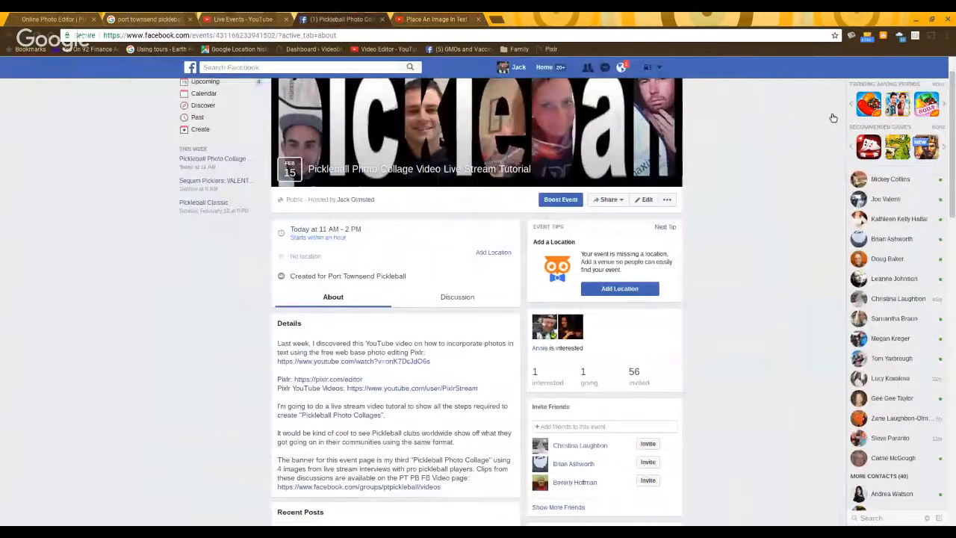
scroll(832, 118, down, 6)
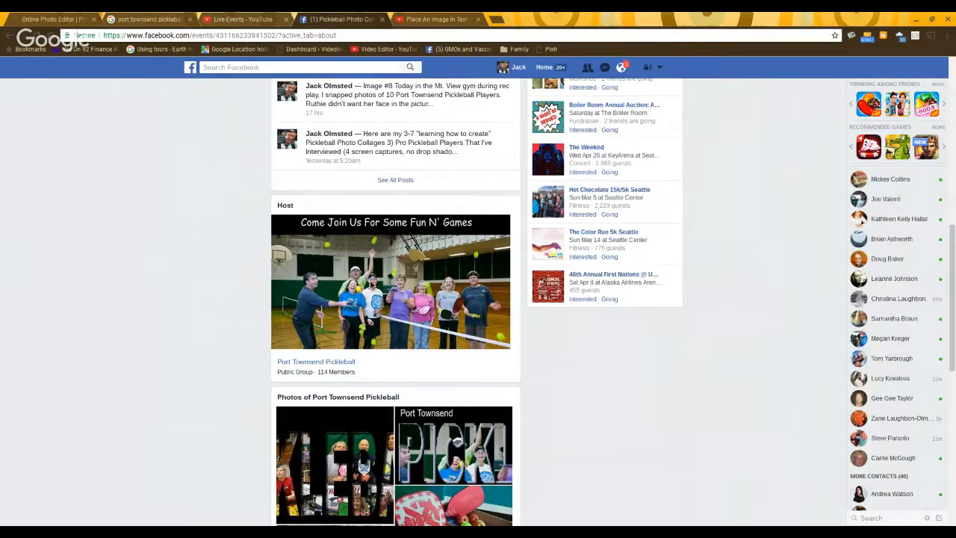
scroll(619, 252, up, 1)
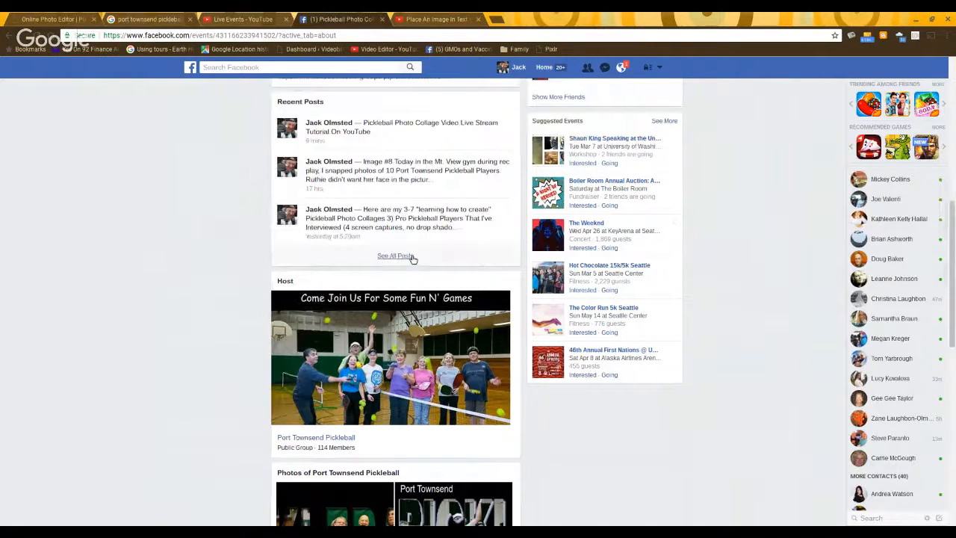
click(411, 257)
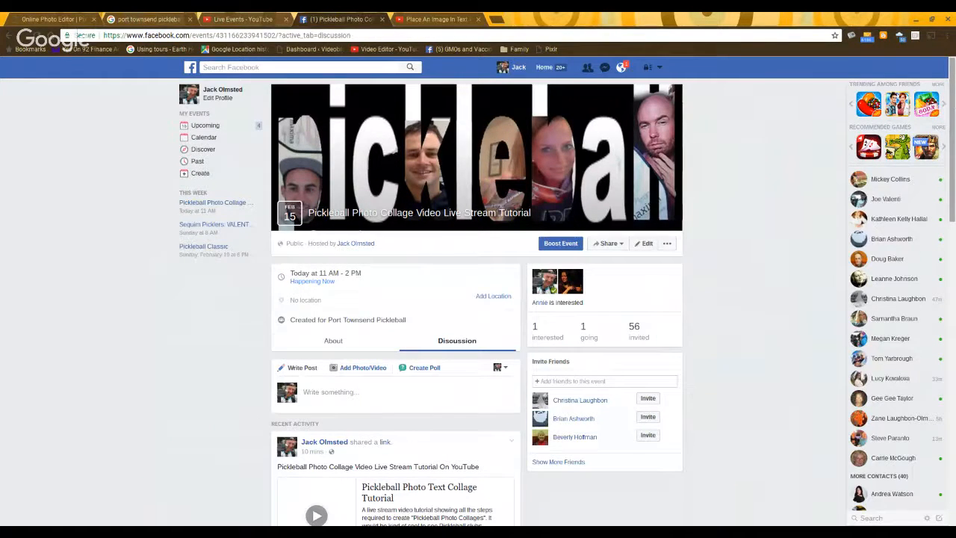
Step: Find the post about the first one-image "Pickleball Photo Collage" in the event discussion and open its collage enlarged
scroll(478, 299, down, 1)
scroll(478, 298, down, 5)
scroll(953, 209, down, 2)
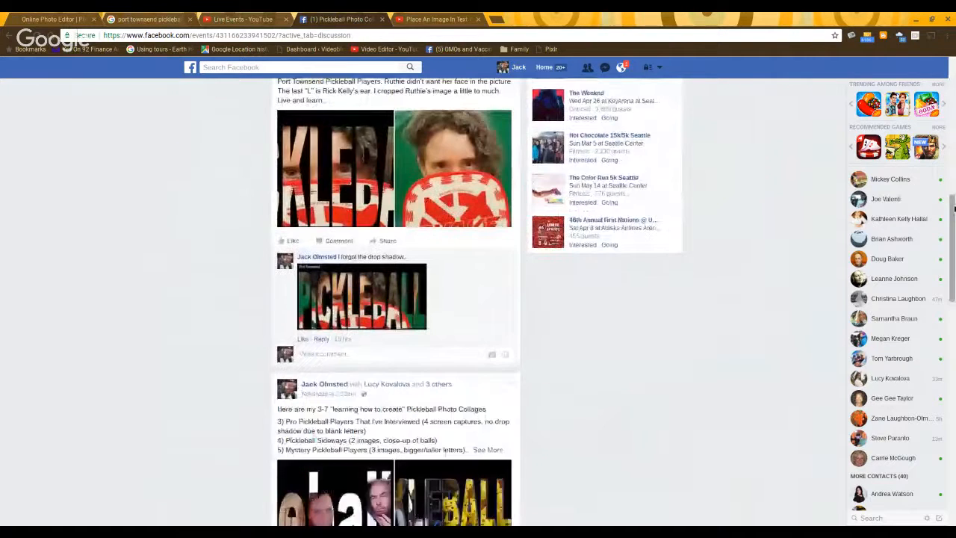
scroll(953, 210, down, 8)
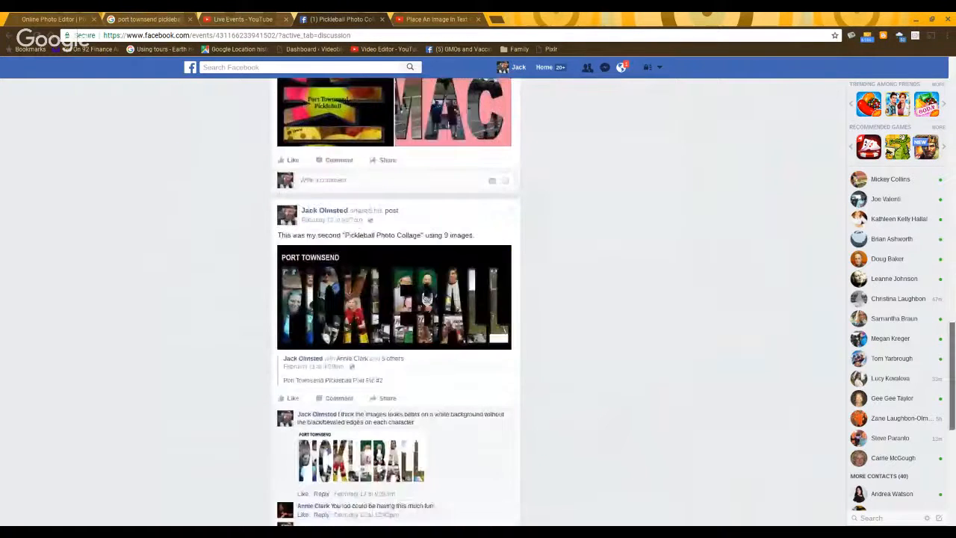
scroll(704, 383, down, 5)
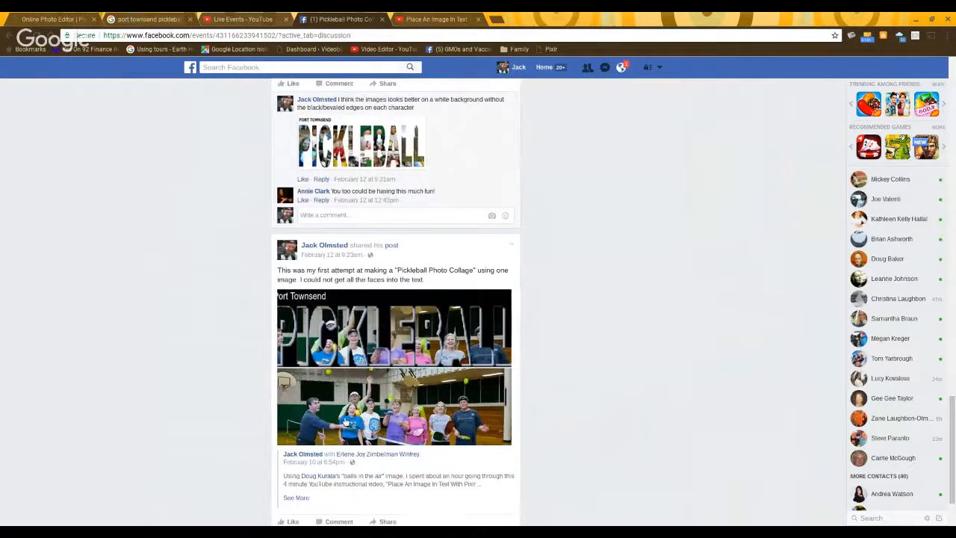
click(367, 334)
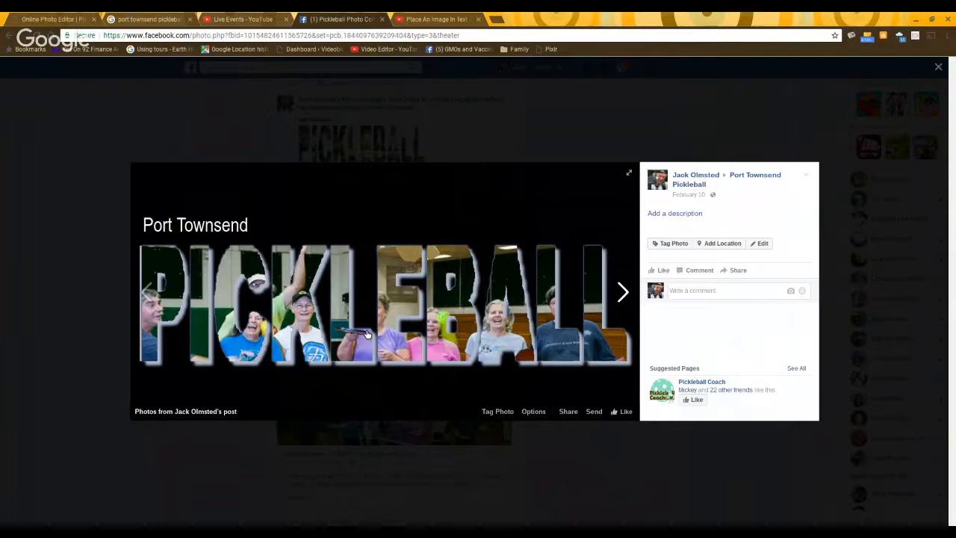
Step: Compare the first collage with the EVEREST example in the video and with the original group photo, and close the photo viewer
click(427, 20)
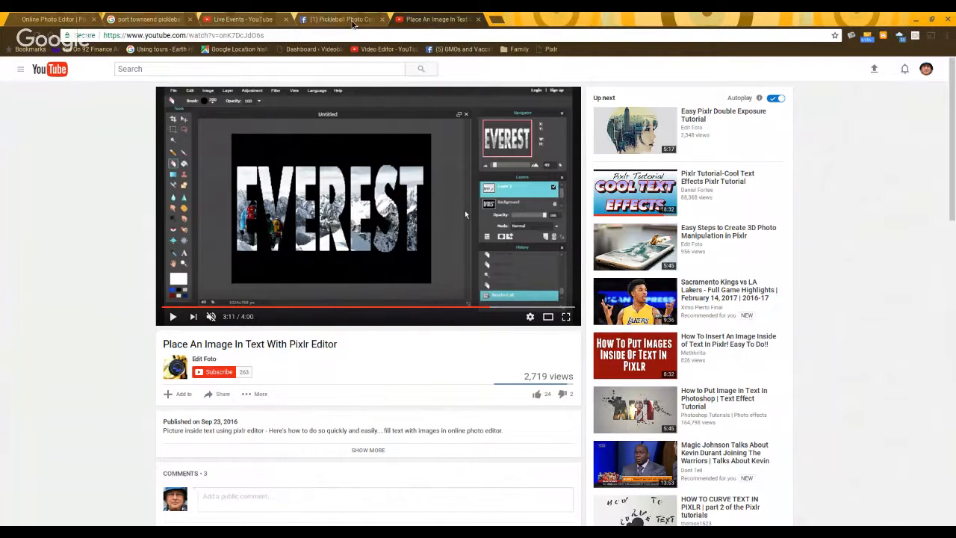
click(345, 23)
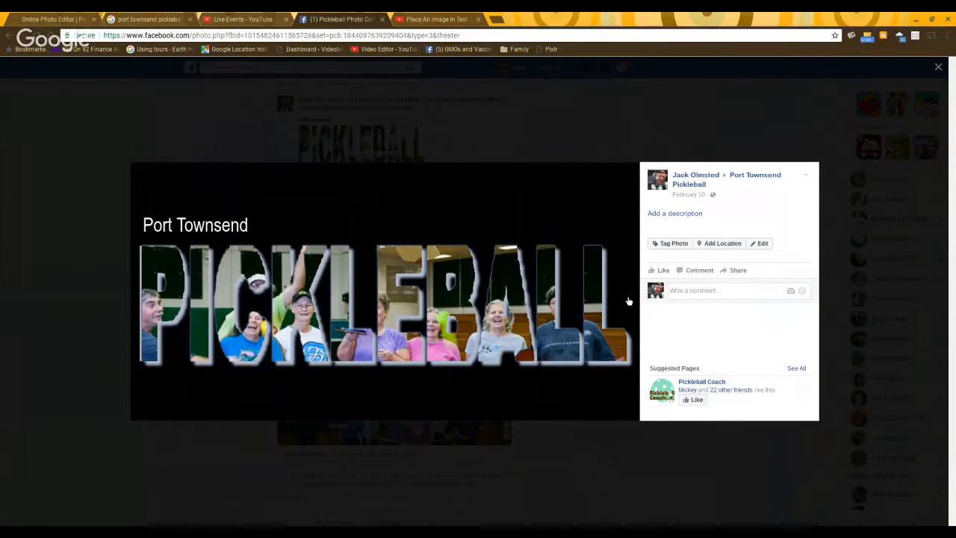
mouse_move(625, 298)
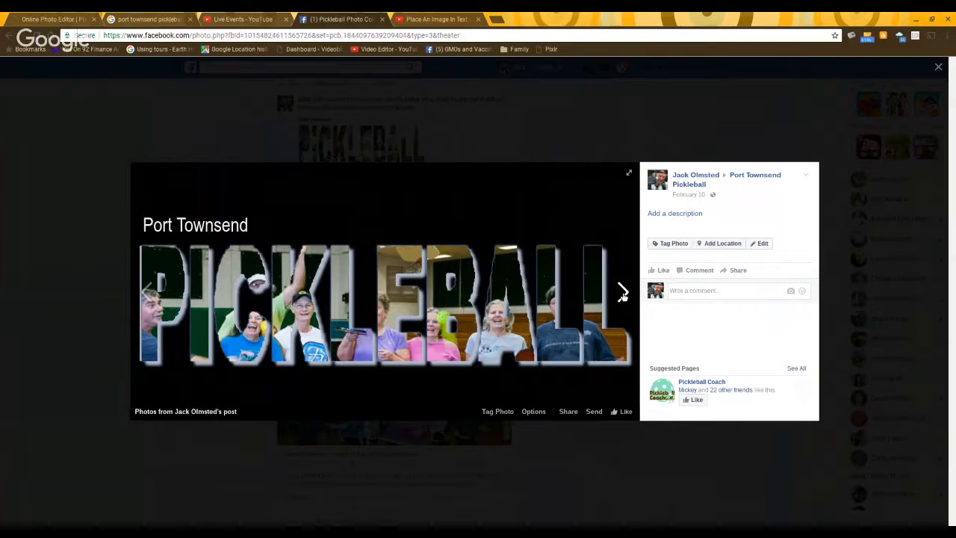
click(623, 293)
click(625, 294)
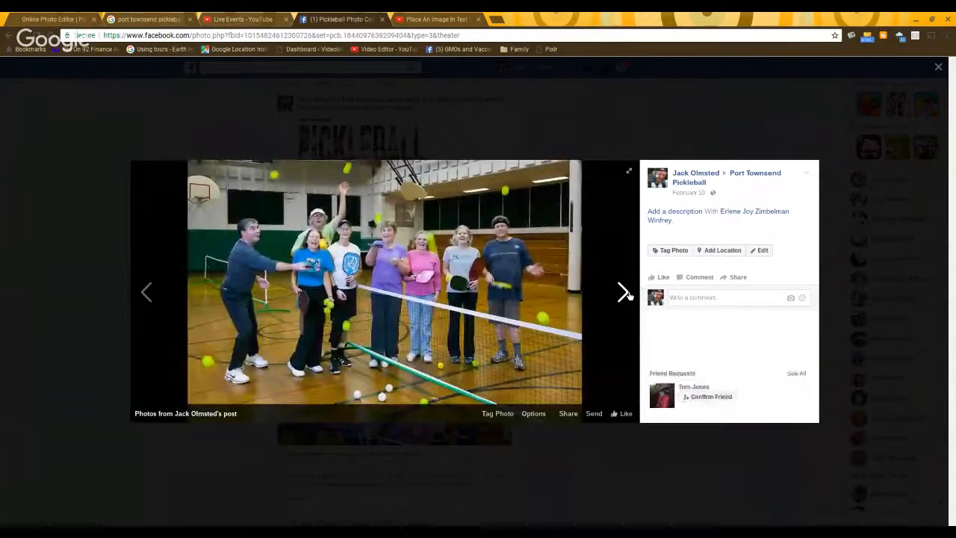
click(624, 293)
click(625, 293)
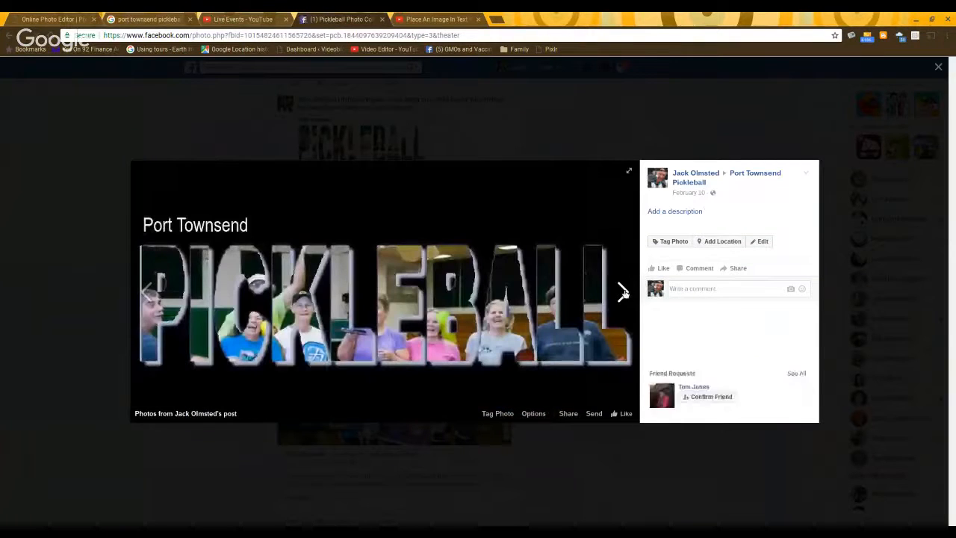
click(939, 68)
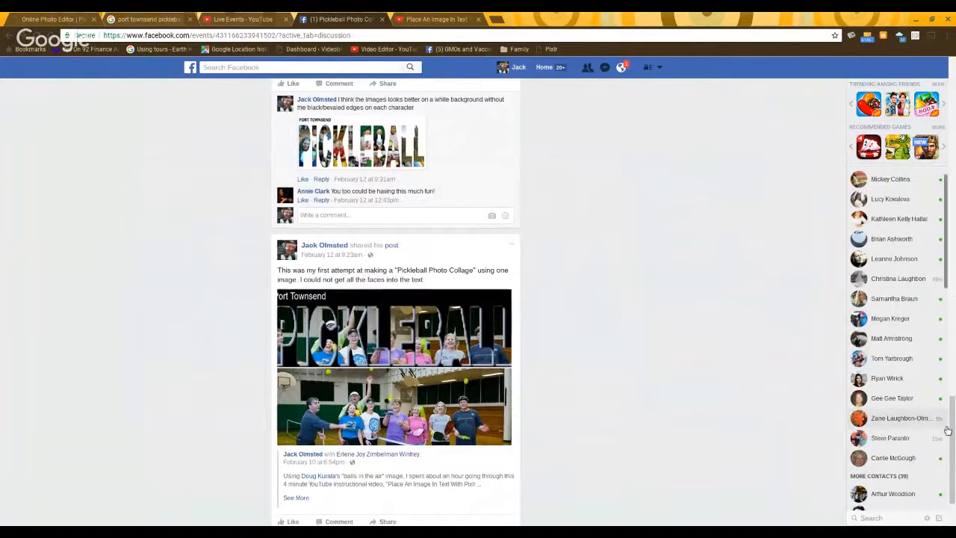
Step: View the second, nine-image collage enlarged in its black-background version and its white-background version, closing each one
scroll(394, 298, up, 2)
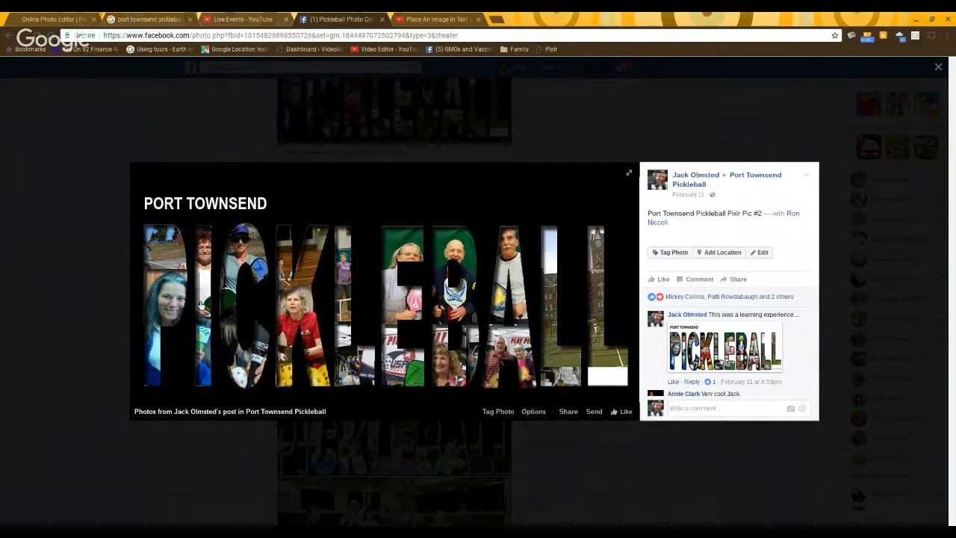
click(178, 306)
click(939, 67)
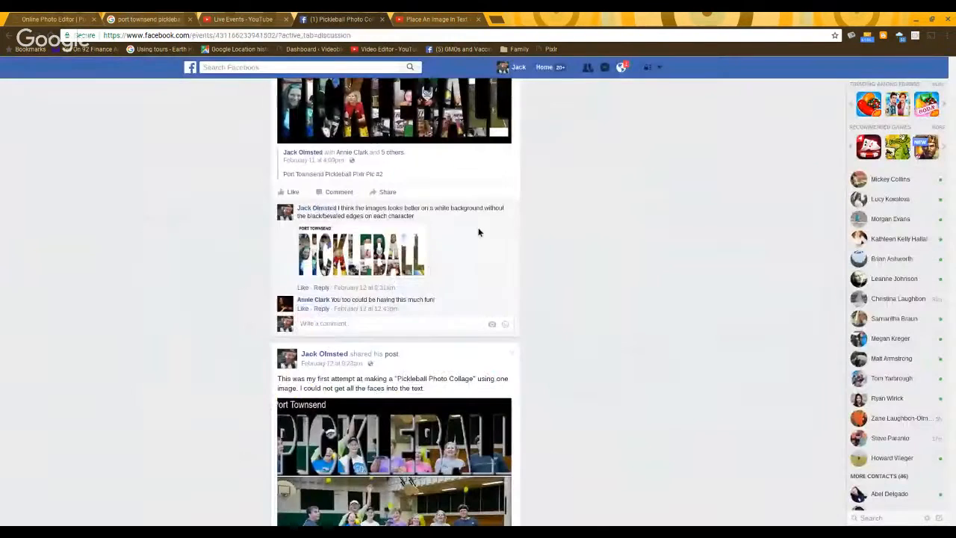
click(359, 256)
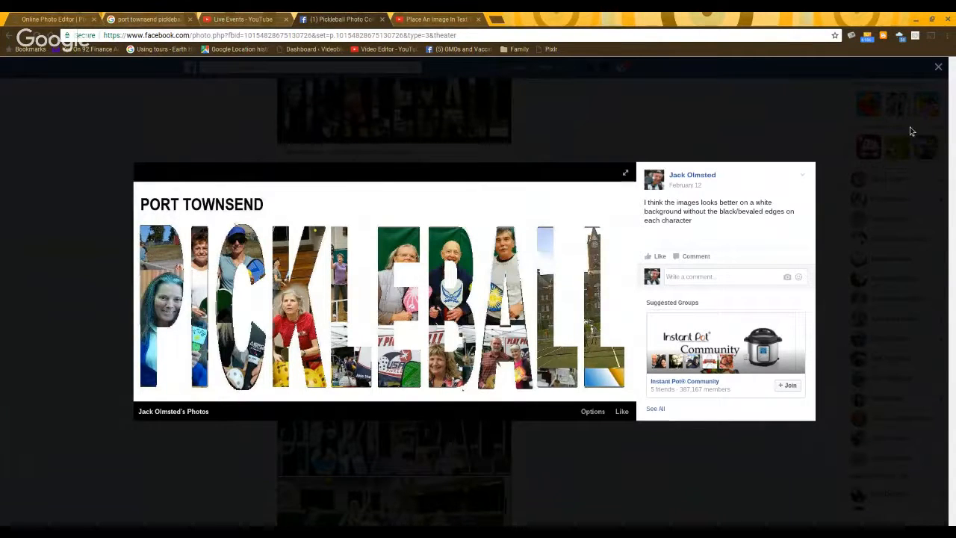
click(939, 68)
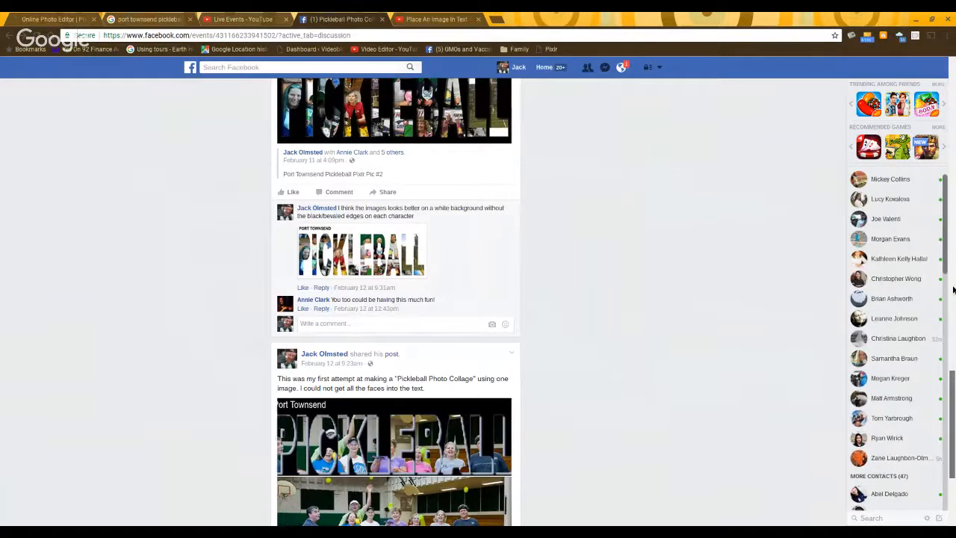
Step: Open the Port Townsend Pickleball Facebook group through the blog page in the Google results, and close the YouTube tutorial page
scroll(953, 349, up, 15)
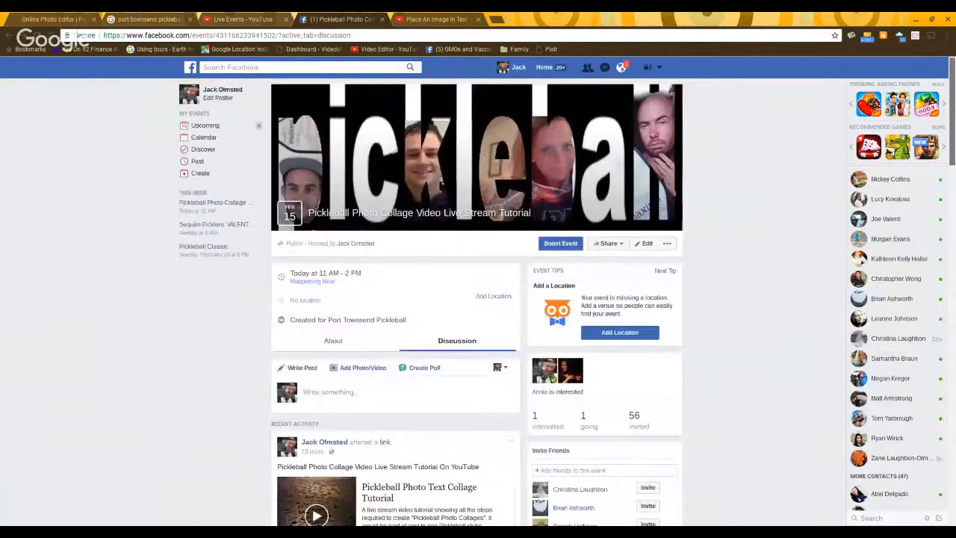
scroll(476, 298, down, 1)
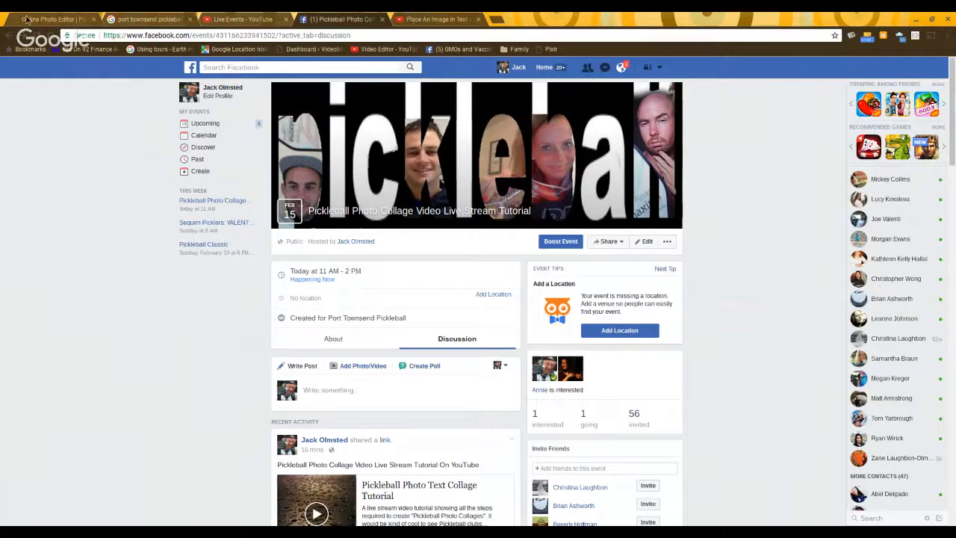
click(162, 23)
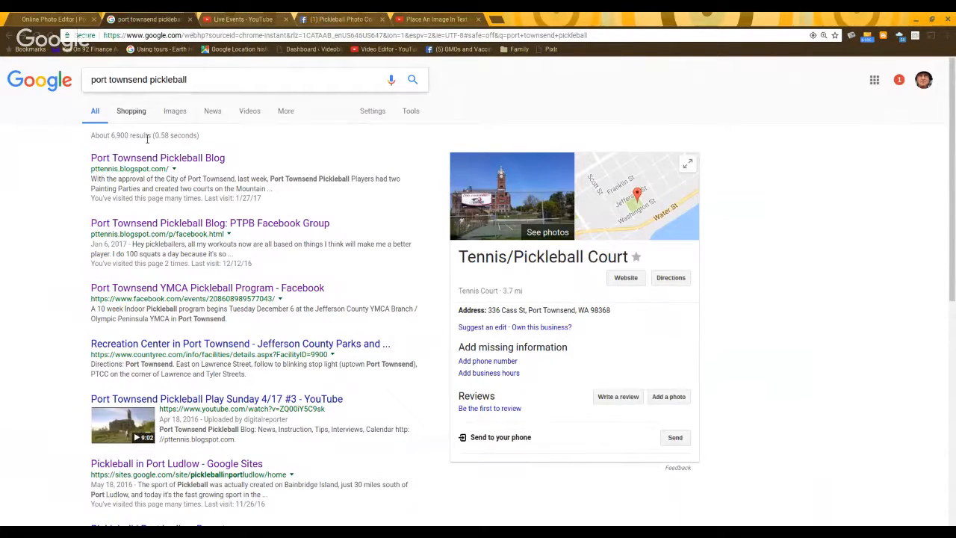
click(167, 227)
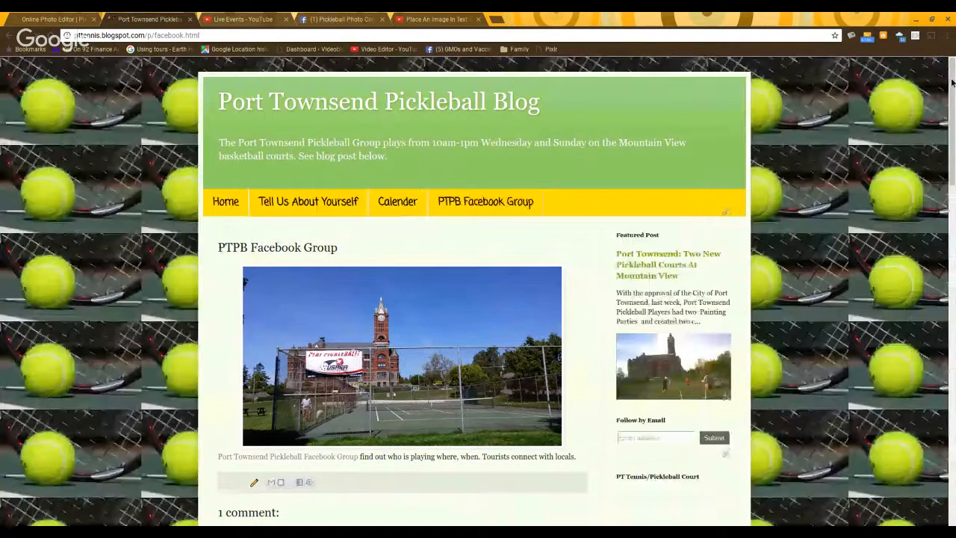
scroll(952, 82, down, 1)
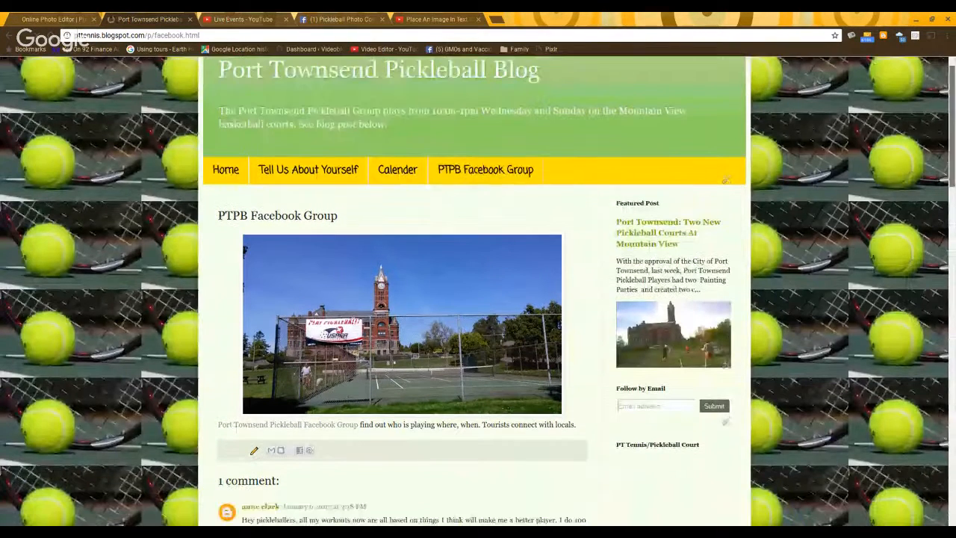
scroll(473, 390, down, 3)
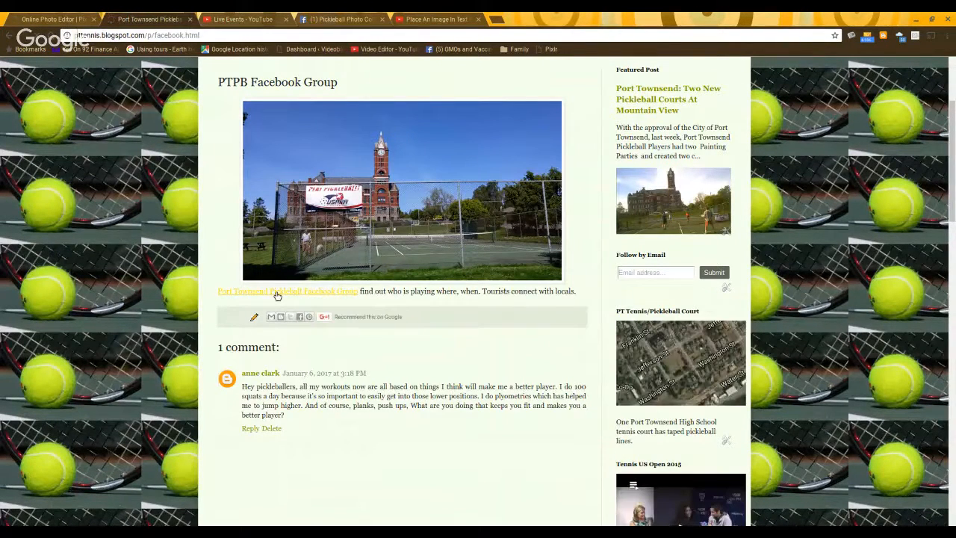
click(276, 296)
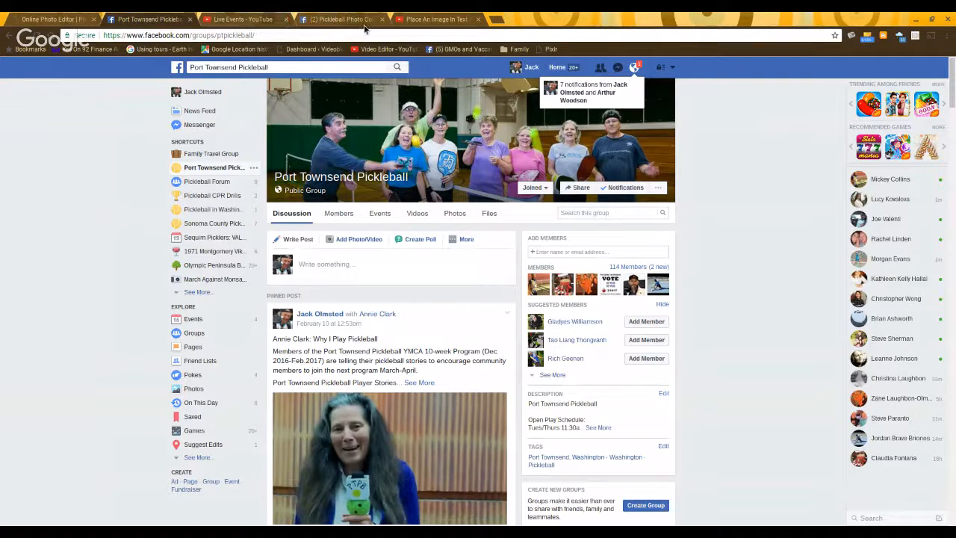
click(478, 18)
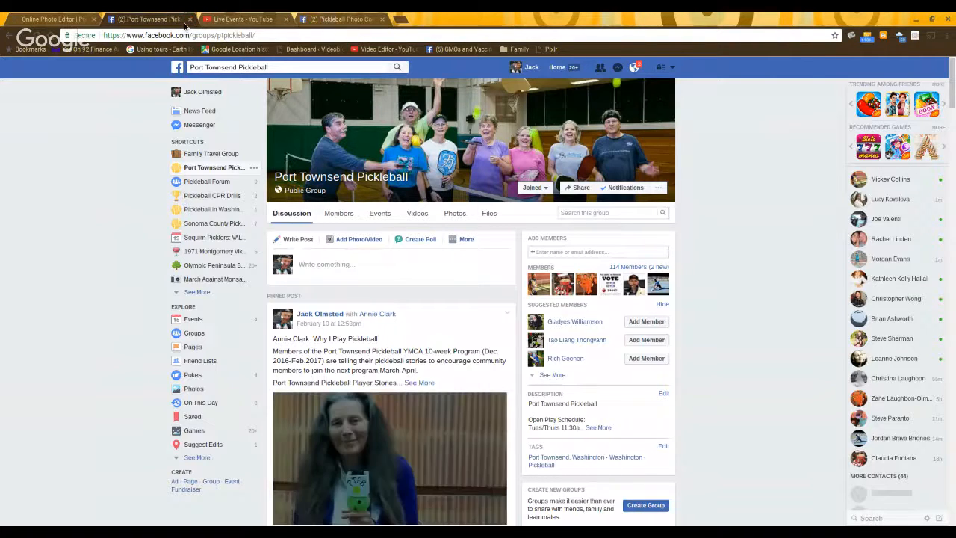
Step: Close the Facebook group and YouTube Live Events pages, revisit the collage event page, and switch to Pixlr Editor
click(191, 21)
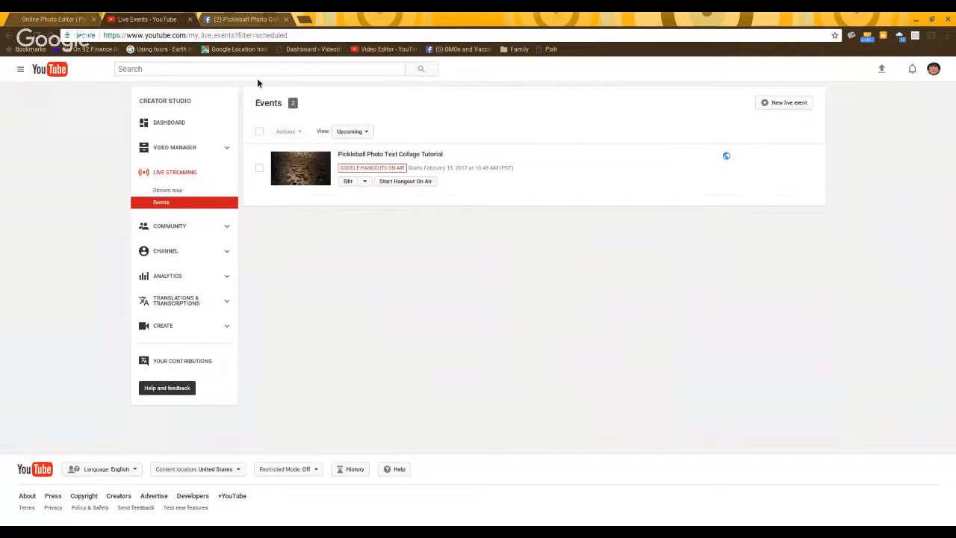
click(189, 20)
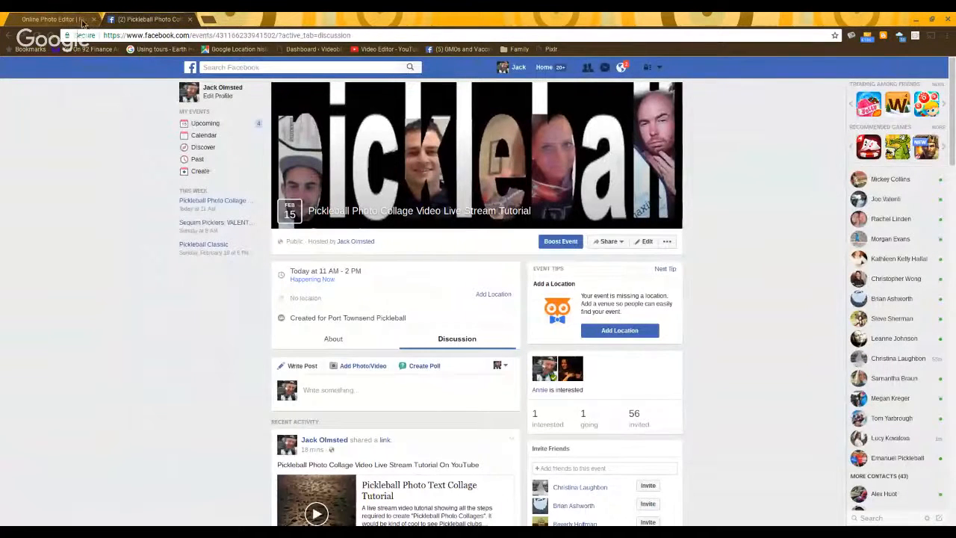
click(71, 22)
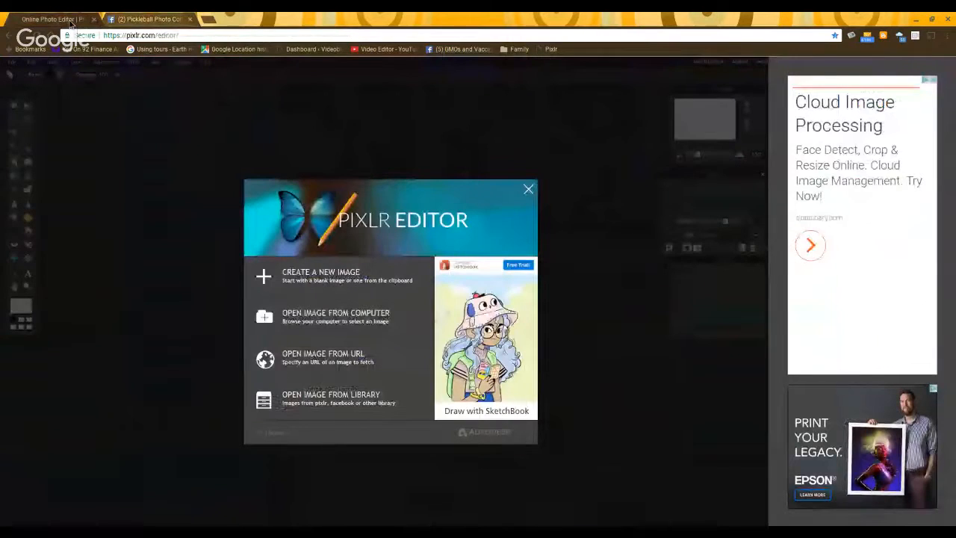
click(158, 21)
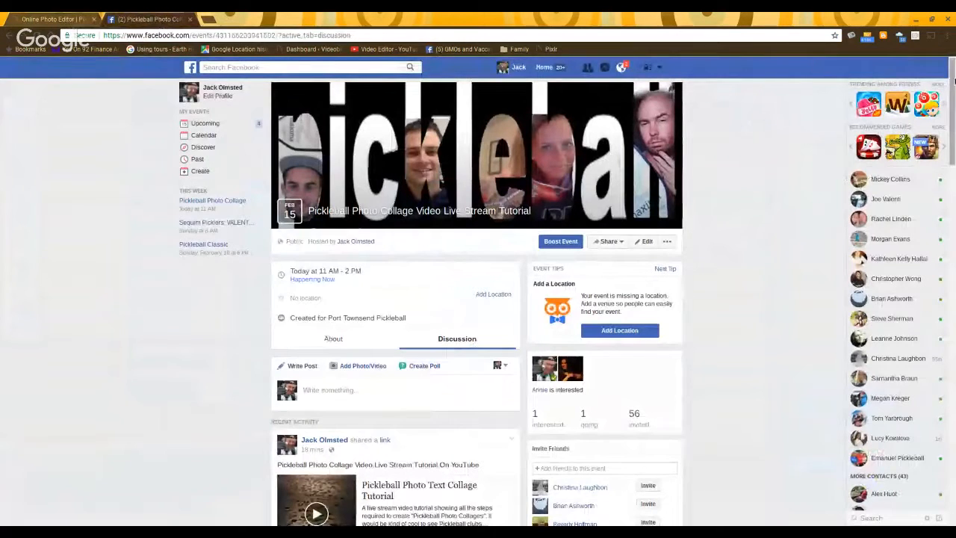
mouse_move(952, 89)
mouse_down()
mouse_move(953, 146)
mouse_move(952, 90)
mouse_up()
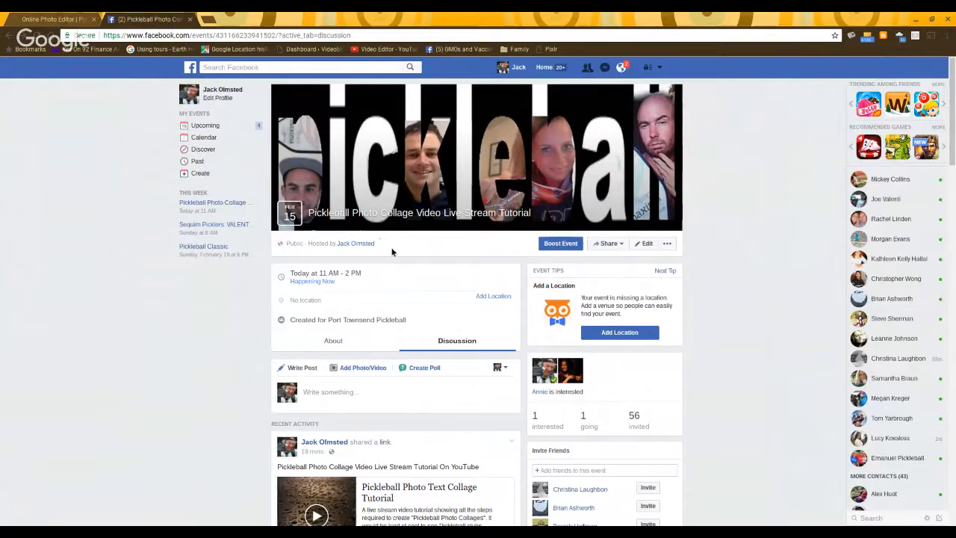
click(71, 24)
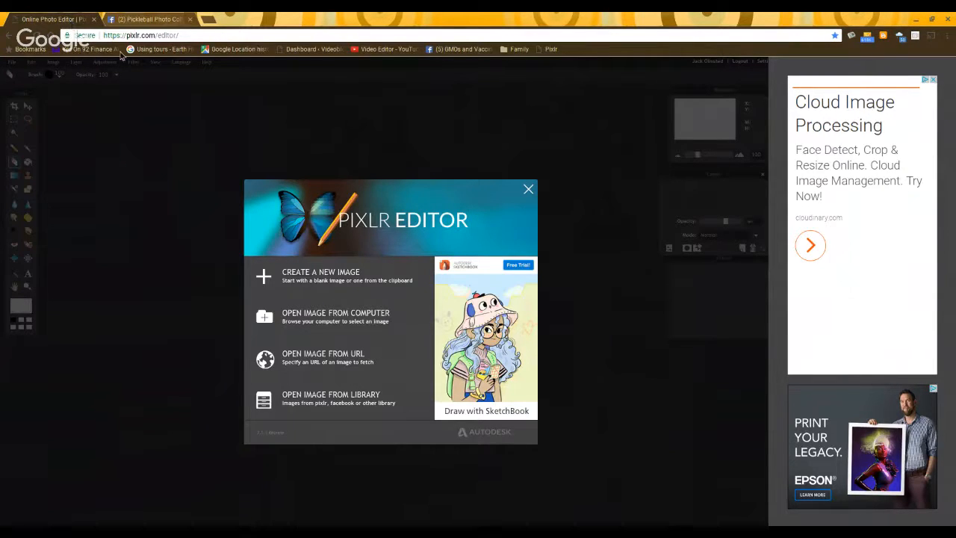
Step: Start a new blank image named "PT PB 9" with the 1024 x 768 preset
click(318, 279)
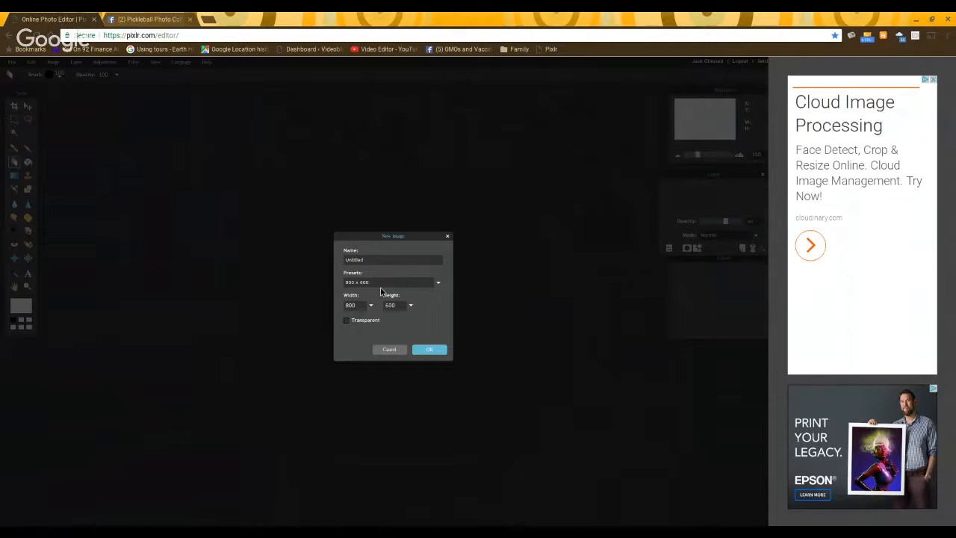
drag(375, 266, 336, 265)
text(PT FB 2)
click(439, 284)
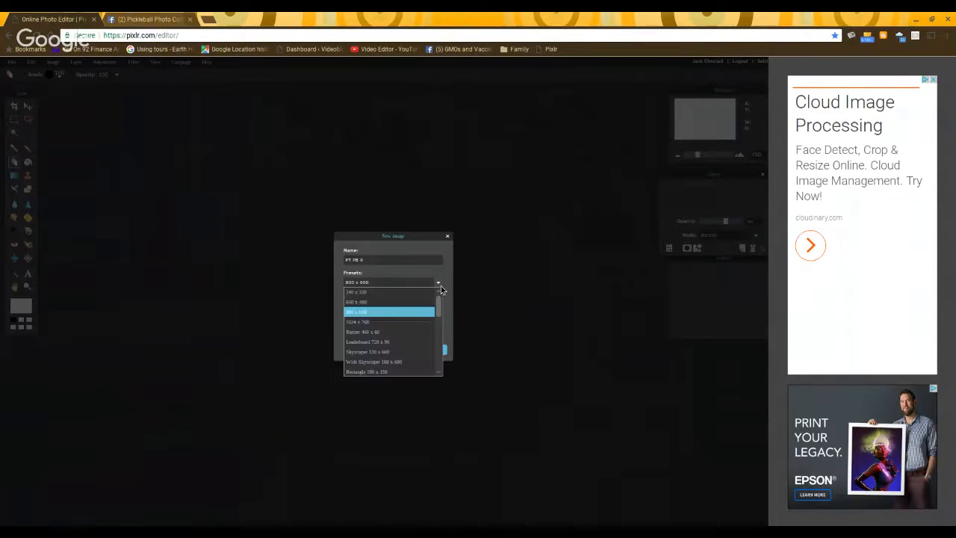
drag(438, 307, 443, 376)
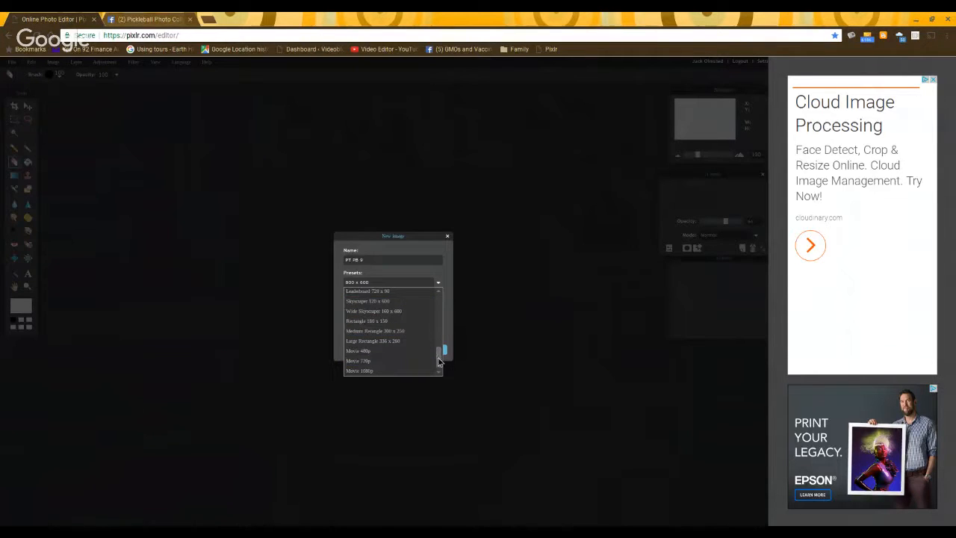
scroll(440, 348, up, 2)
drag(446, 341, 448, 324)
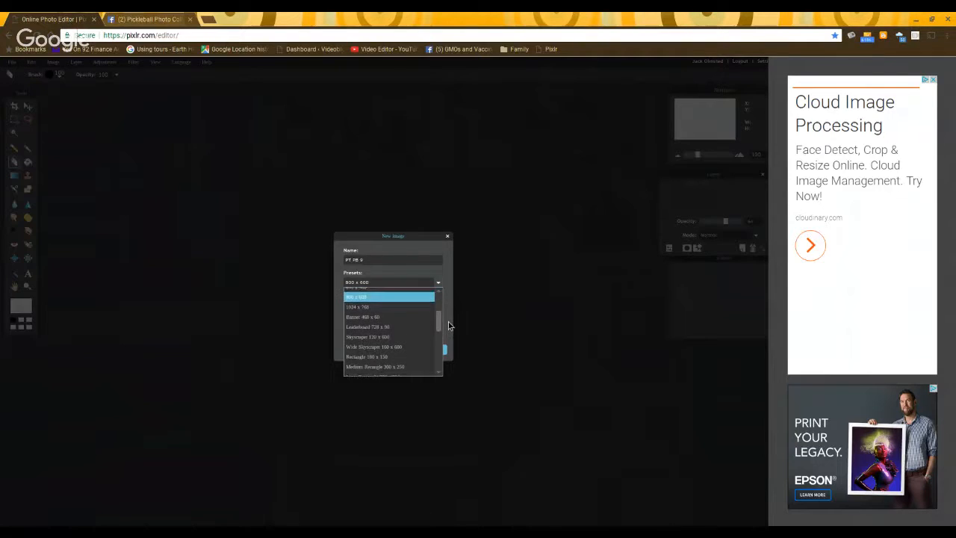
click(359, 308)
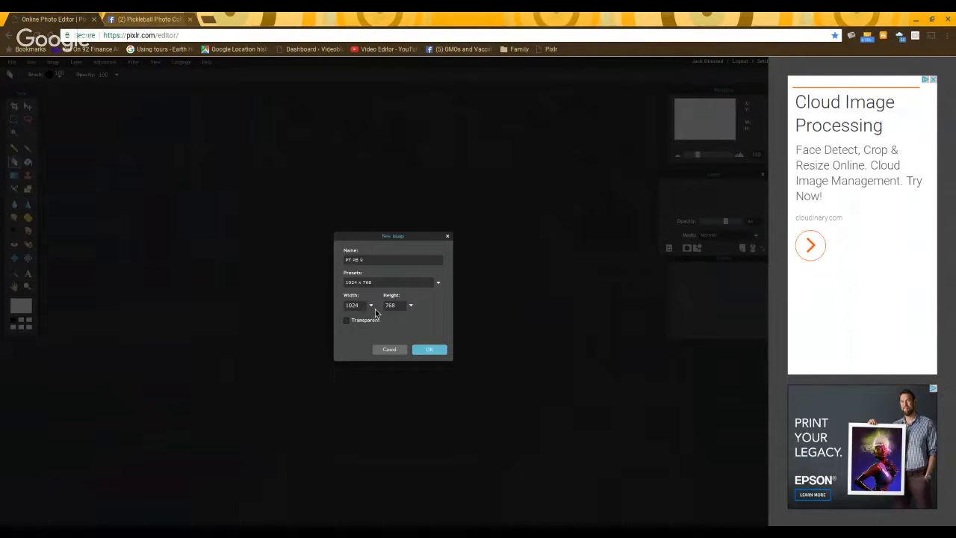
Step: Try out the width and height settings and the Banner 468 x 60 preset for the new image
click(373, 308)
drag(358, 320, 342, 329)
click(363, 308)
key(BackSpace)
key(BackSpace)
text(10)
click(414, 308)
drag(374, 322, 384, 323)
click(441, 301)
click(439, 284)
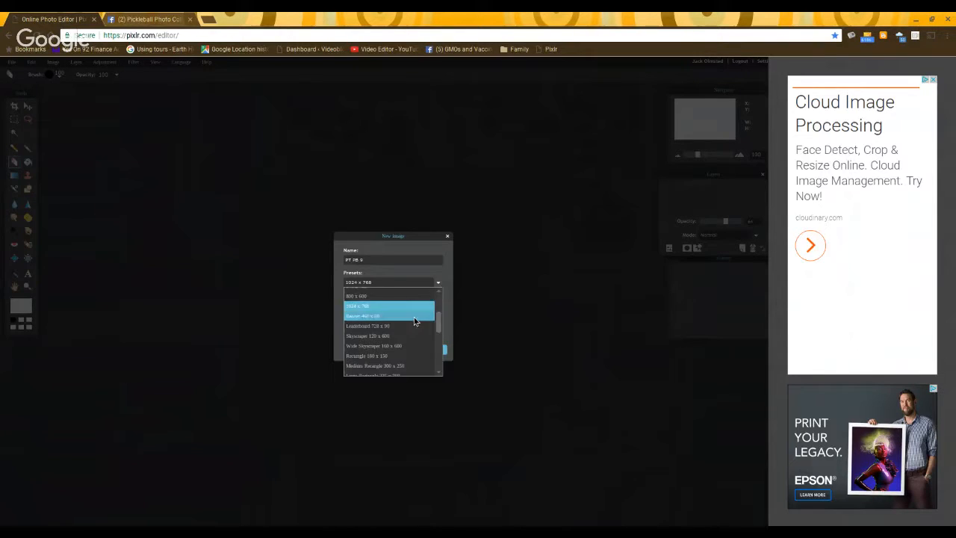
click(414, 321)
Step: Create the new image with the 1024 x 768 preset and enlarge its document window
click(440, 287)
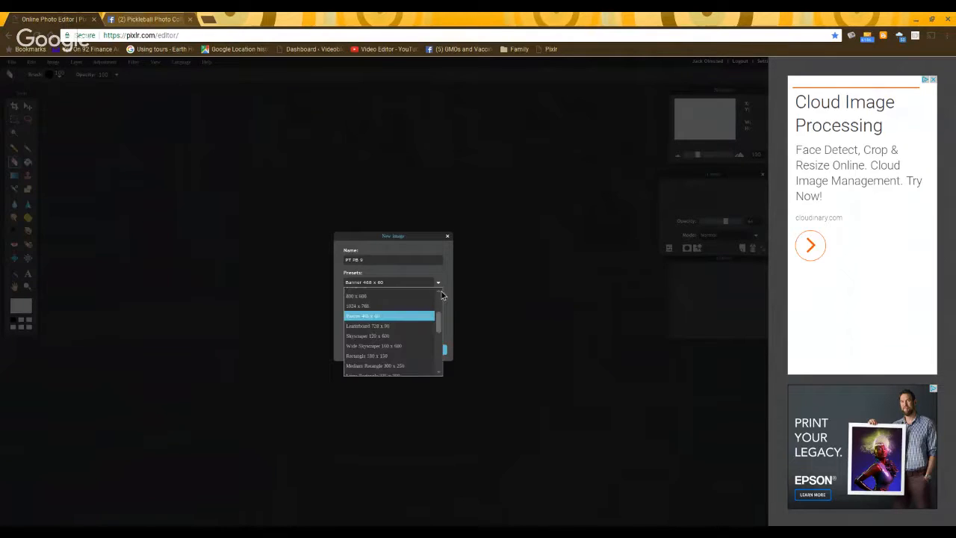
click(416, 308)
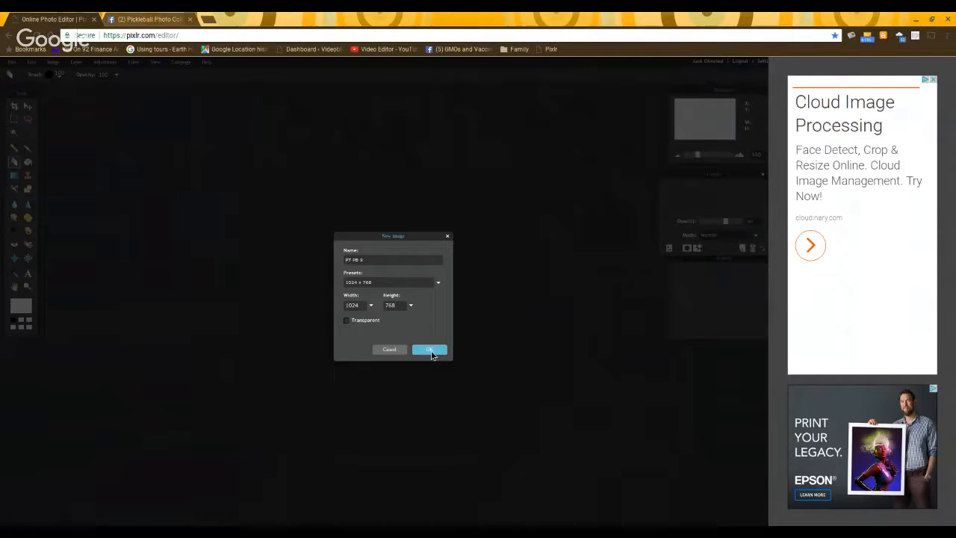
click(431, 351)
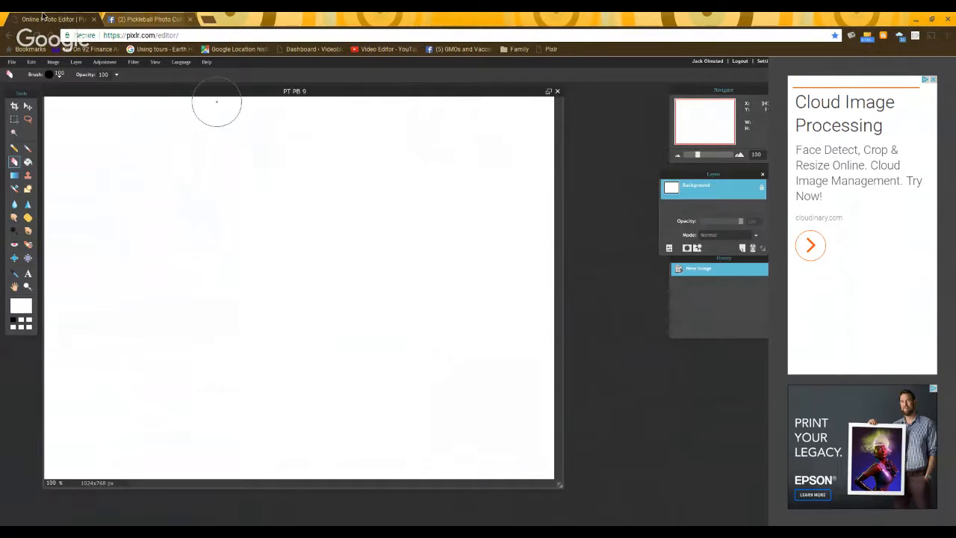
click(28, 106)
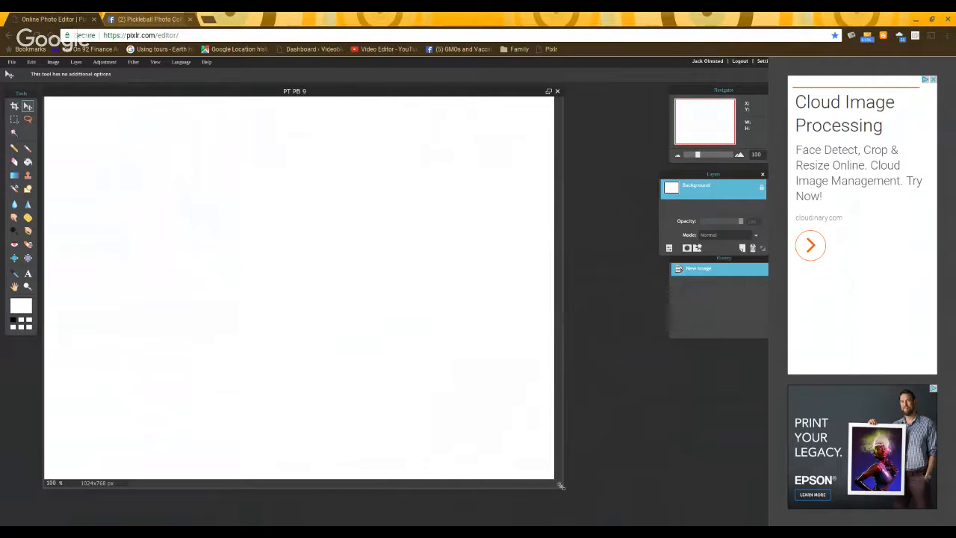
drag(559, 487, 609, 513)
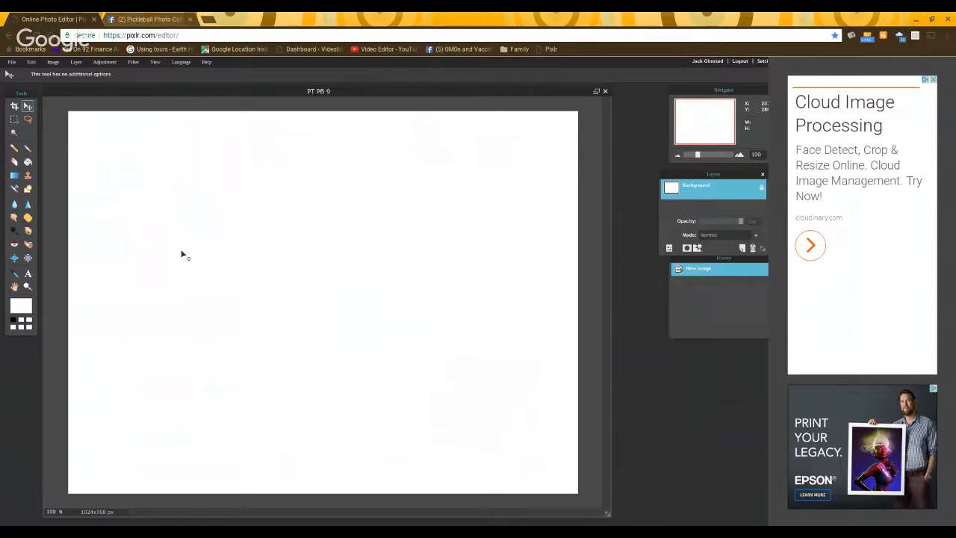
Step: Set the main color to black (000000) from the web palette and fill the canvas with the Paint bucket tool
click(16, 325)
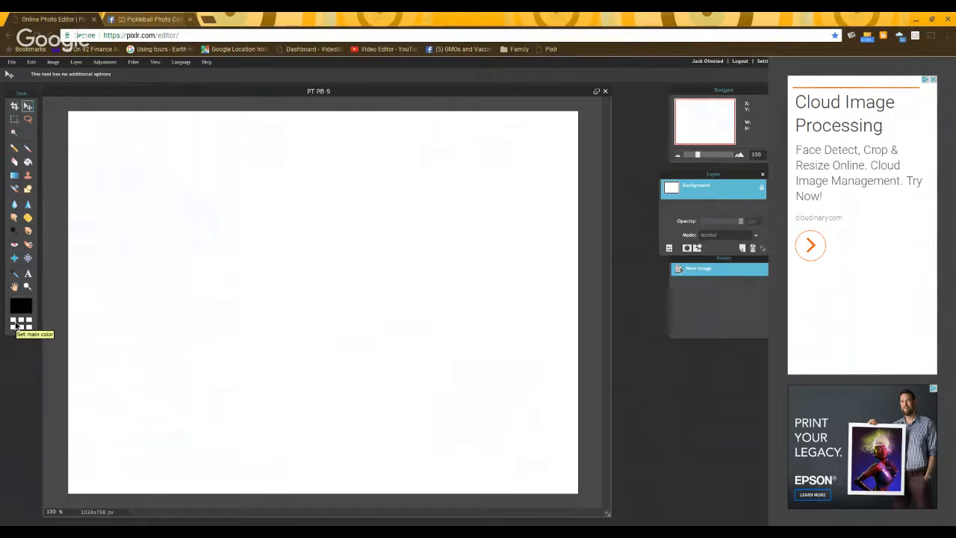
click(15, 325)
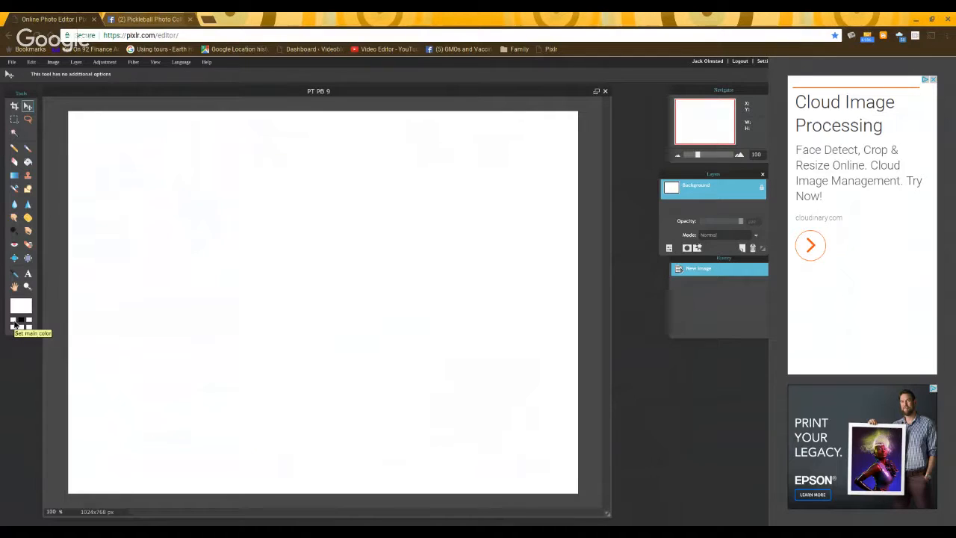
click(20, 311)
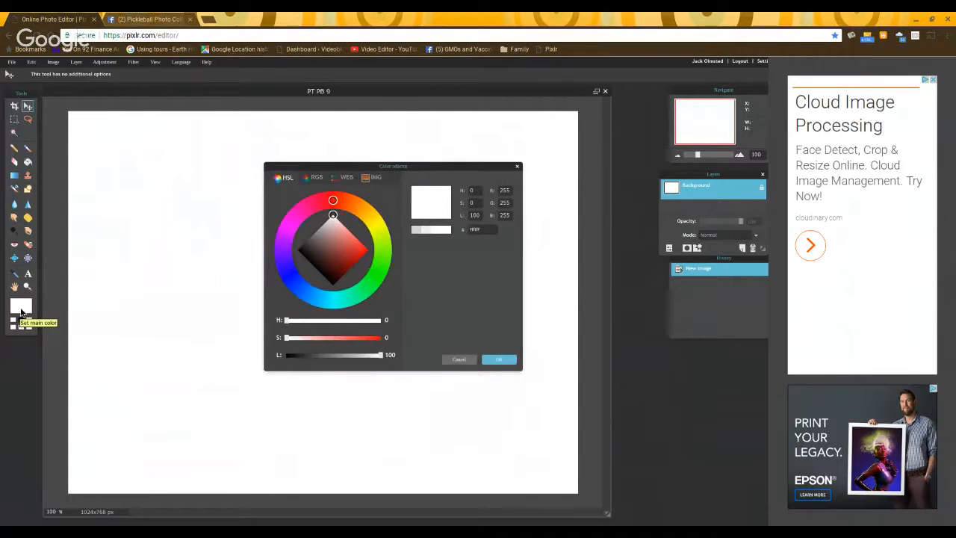
click(330, 224)
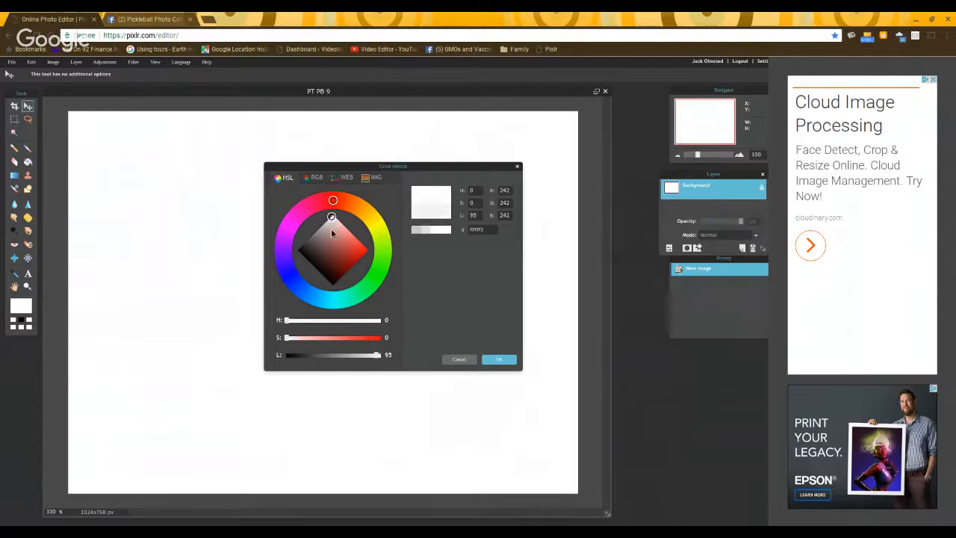
mouse_move(333, 247)
mouse_down()
mouse_move(342, 259)
mouse_move(331, 217)
mouse_move(351, 205)
mouse_move(379, 224)
mouse_move(377, 253)
mouse_move(376, 228)
mouse_up()
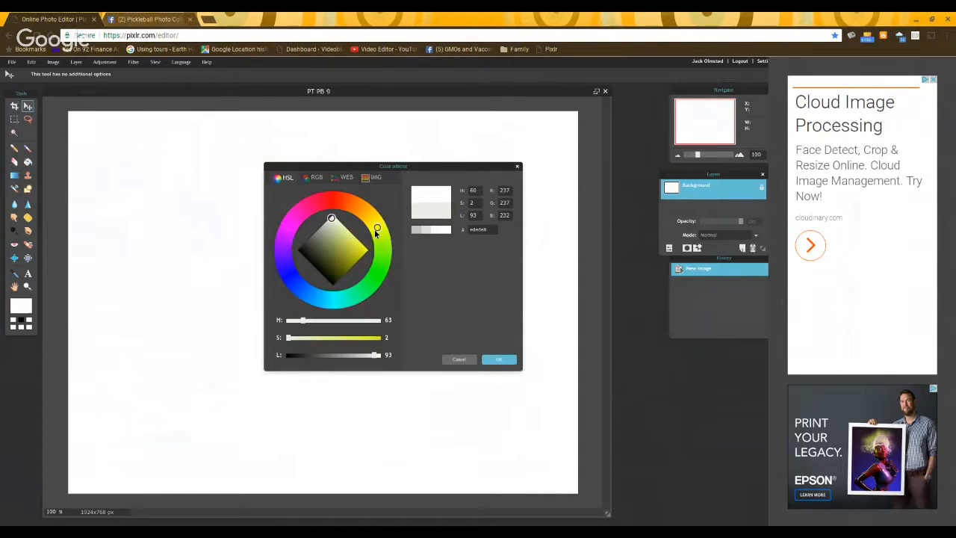
click(345, 180)
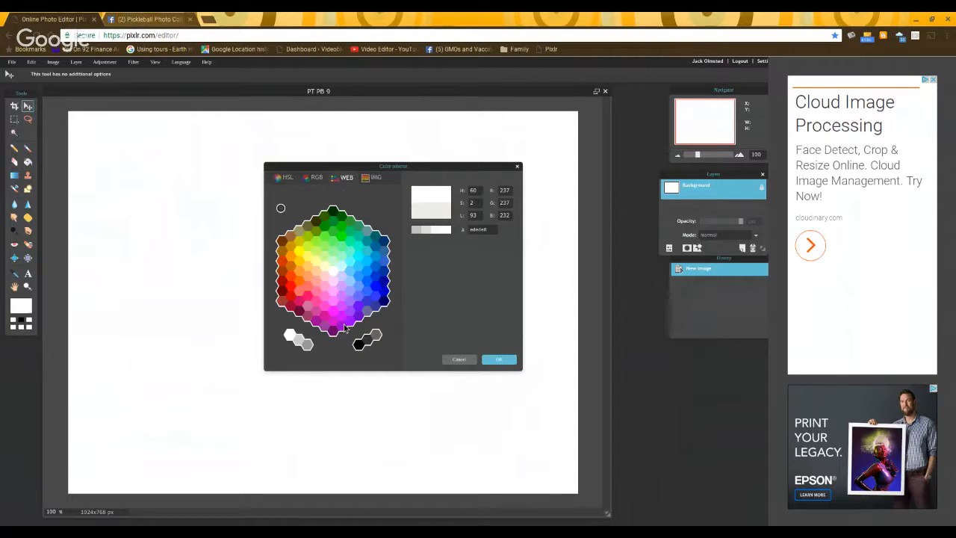
click(358, 345)
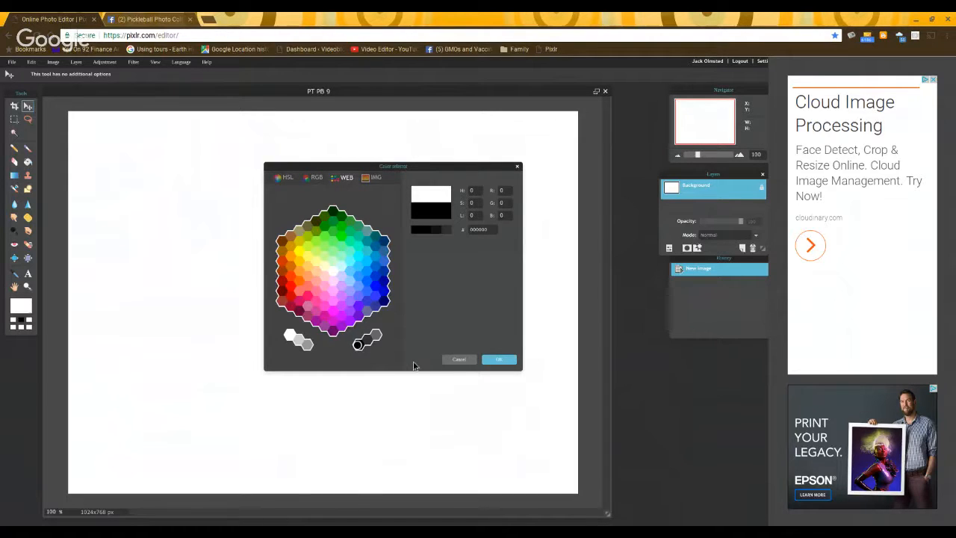
click(499, 360)
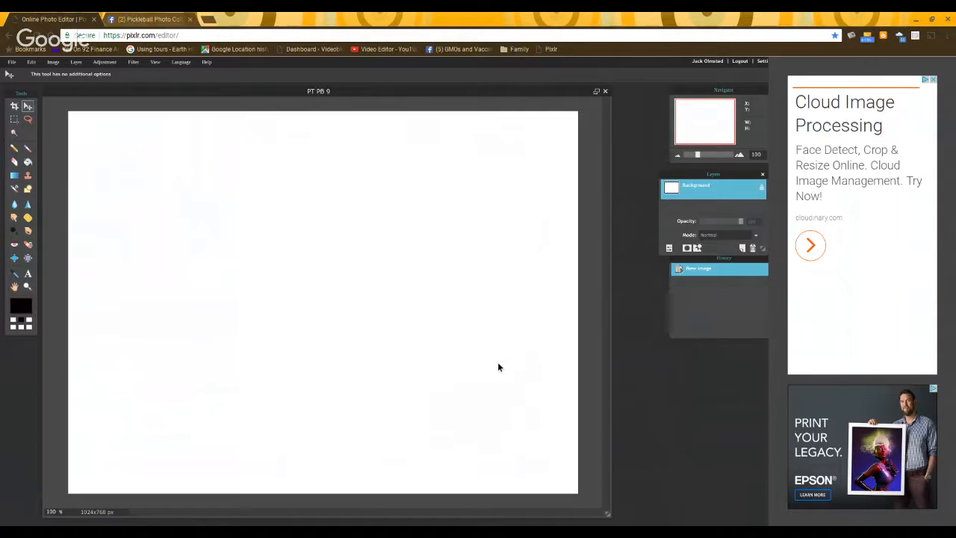
click(28, 162)
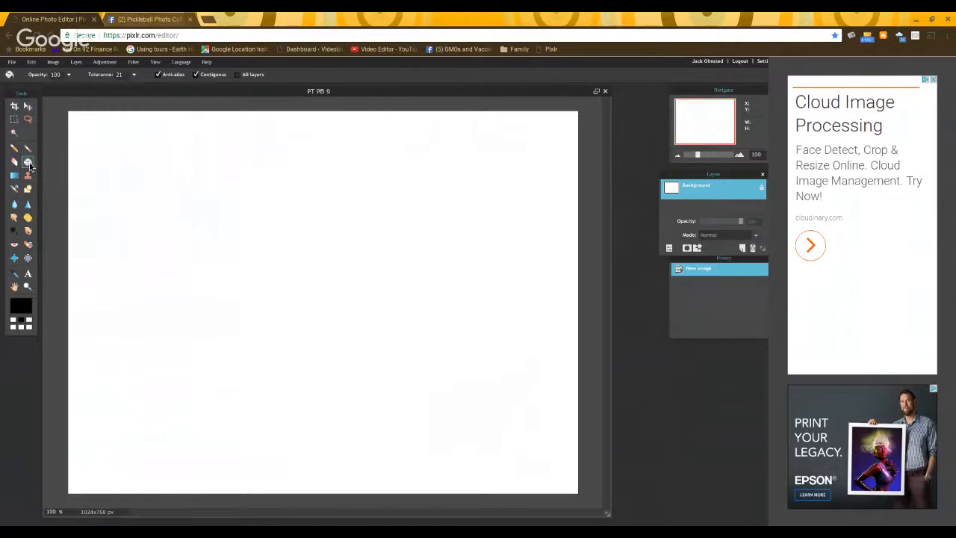
click(121, 136)
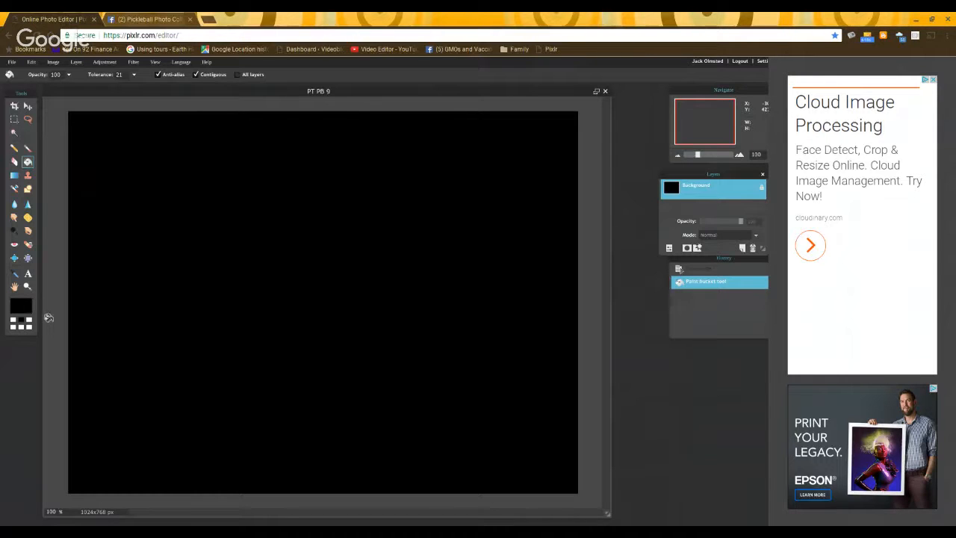
Step: Set the main color to white and start a text on the left part of the canvas with size 130
click(15, 324)
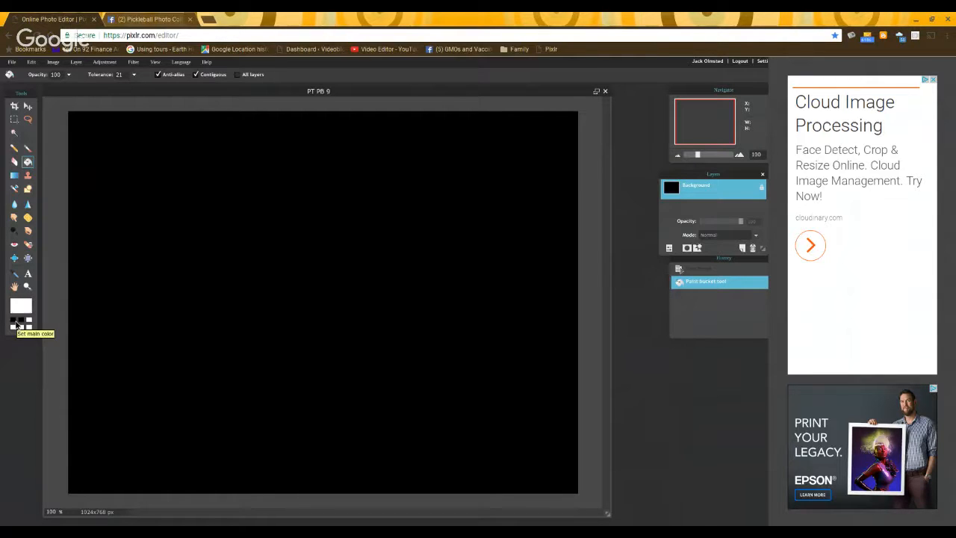
click(28, 275)
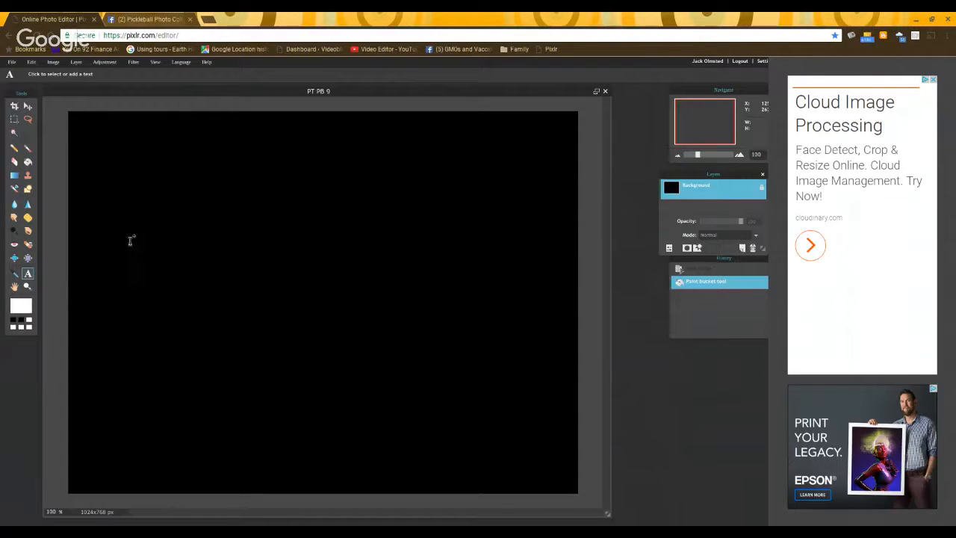
click(135, 314)
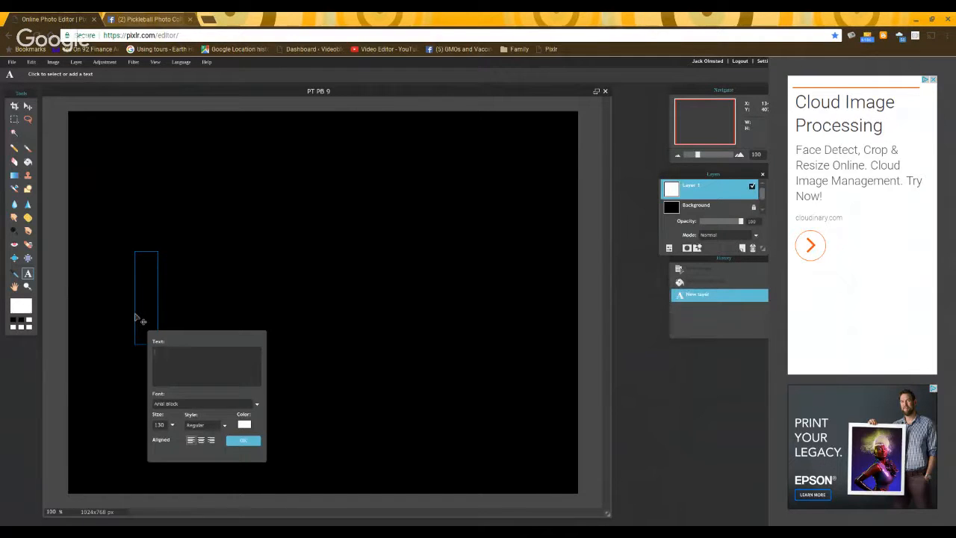
click(173, 425)
drag(178, 439, 135, 444)
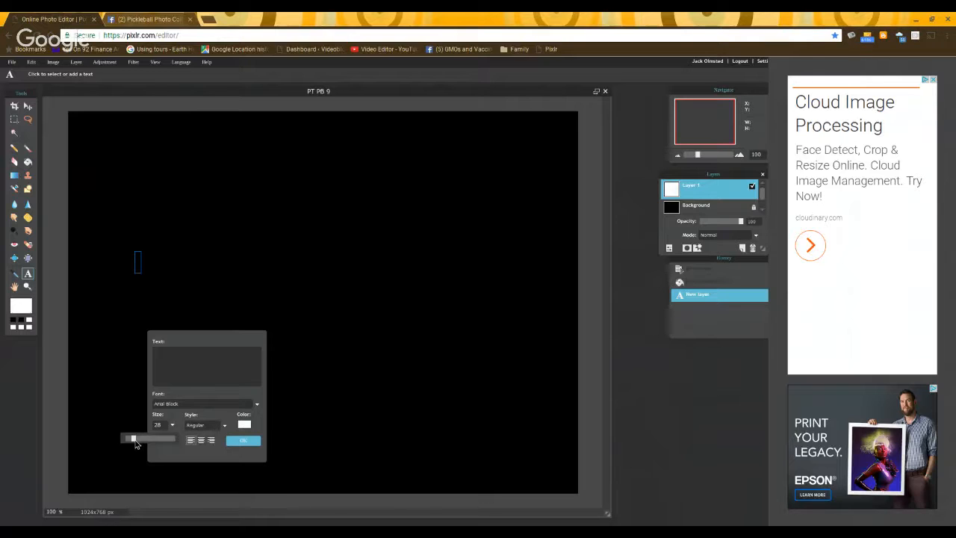
drag(136, 443, 186, 441)
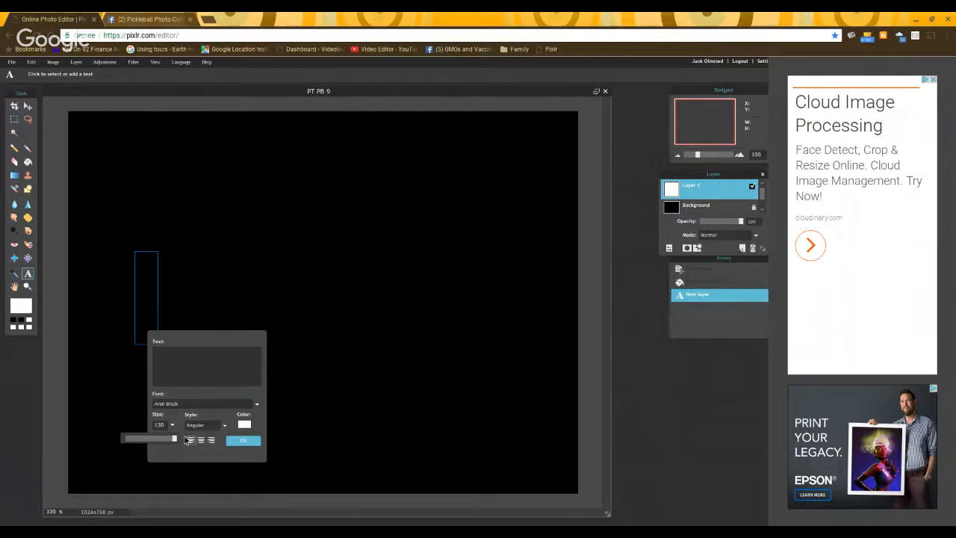
Step: Browse through the available fonts and set the text's font to Abyssinica SIL
click(257, 404)
scroll(257, 441, down, 10)
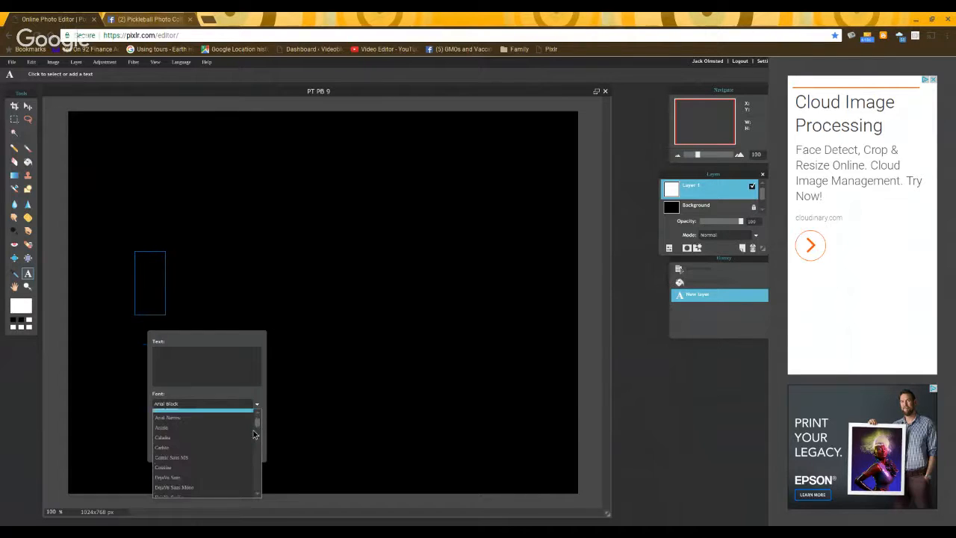
scroll(254, 463, down, 5)
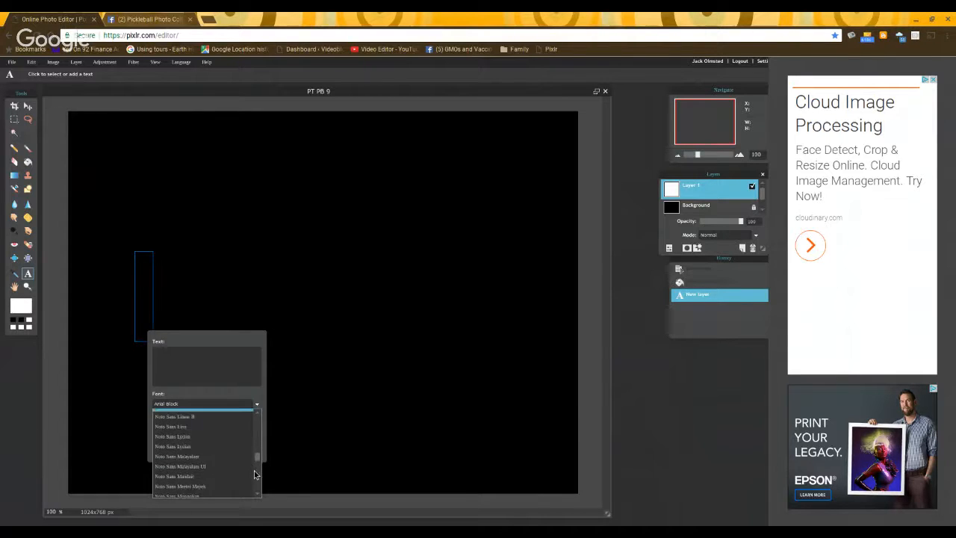
scroll(254, 481, down, 3)
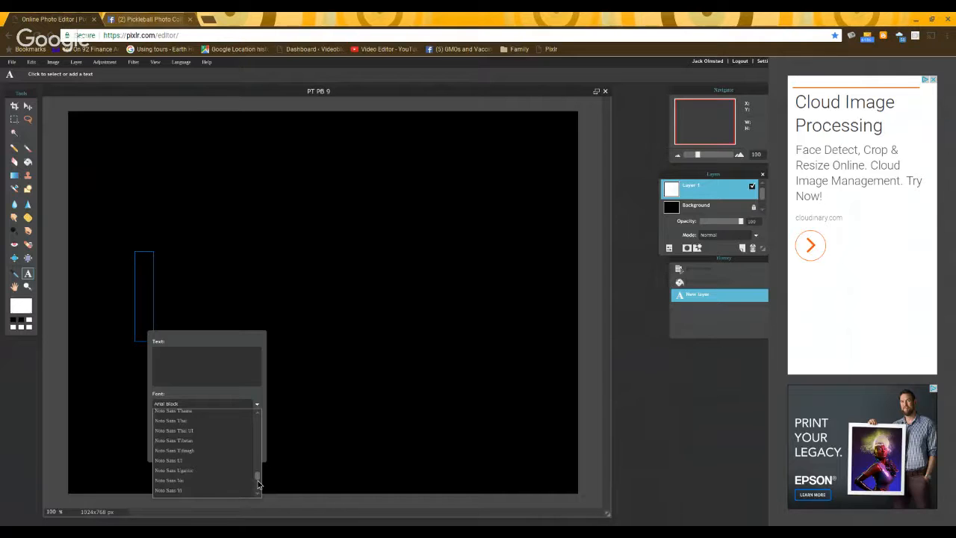
scroll(258, 484, down, 6)
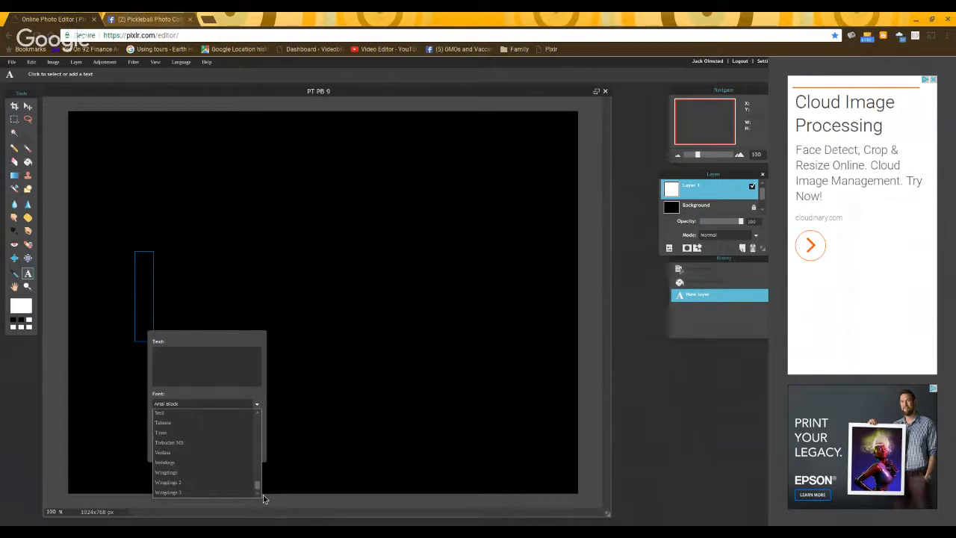
scroll(261, 478, up, 6)
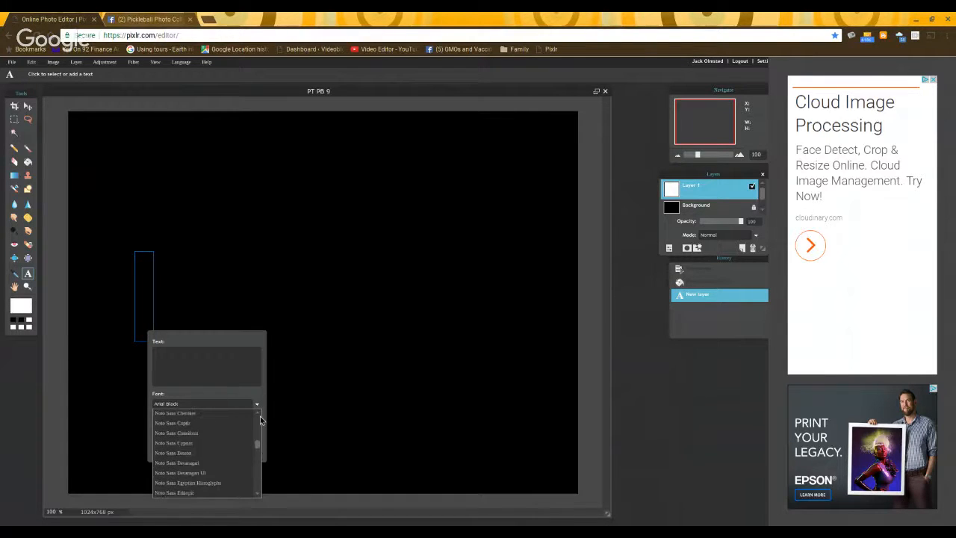
scroll(260, 418, up, 5)
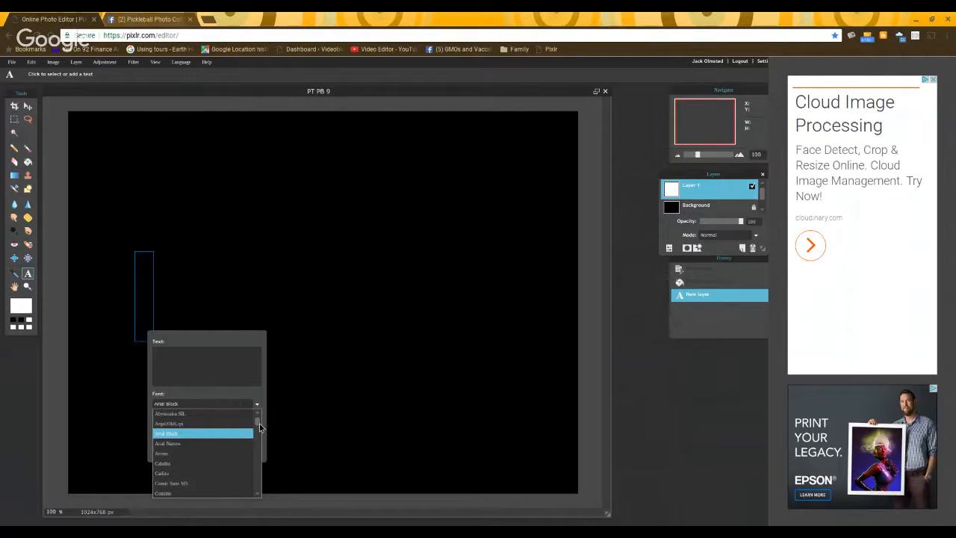
scroll(259, 426, down, 1)
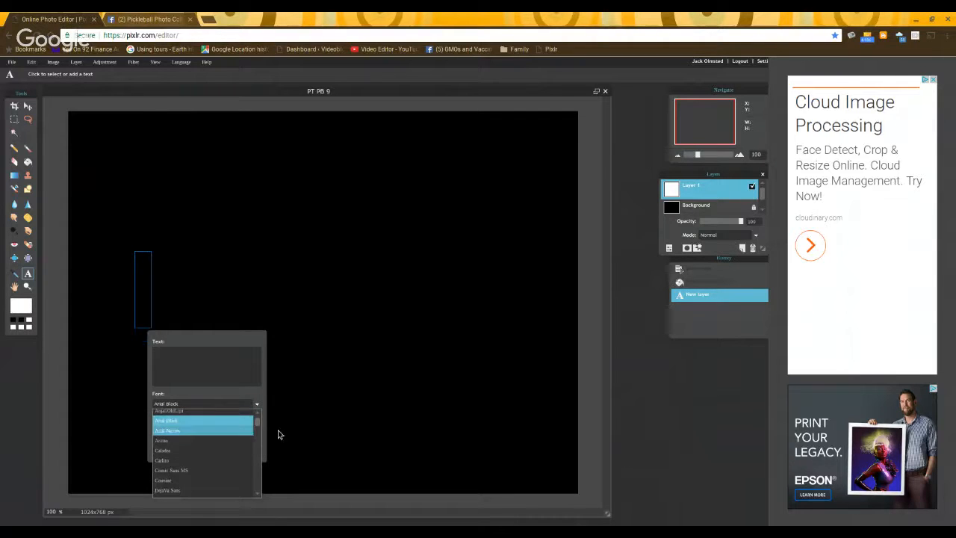
scroll(262, 421, up, 1)
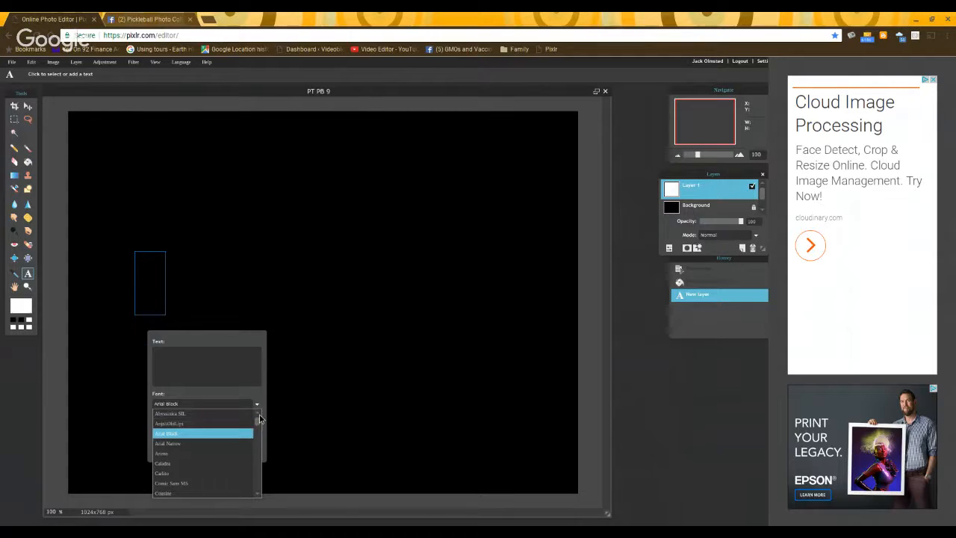
click(188, 415)
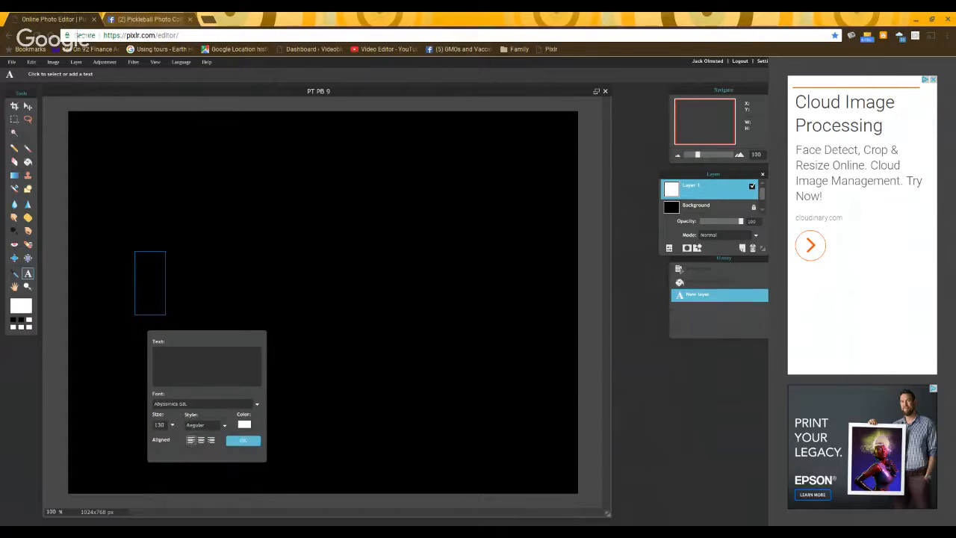
Step: Enter PT PB as the text, set its font to Arial Black and confirm it
click(173, 360)
text(PT)
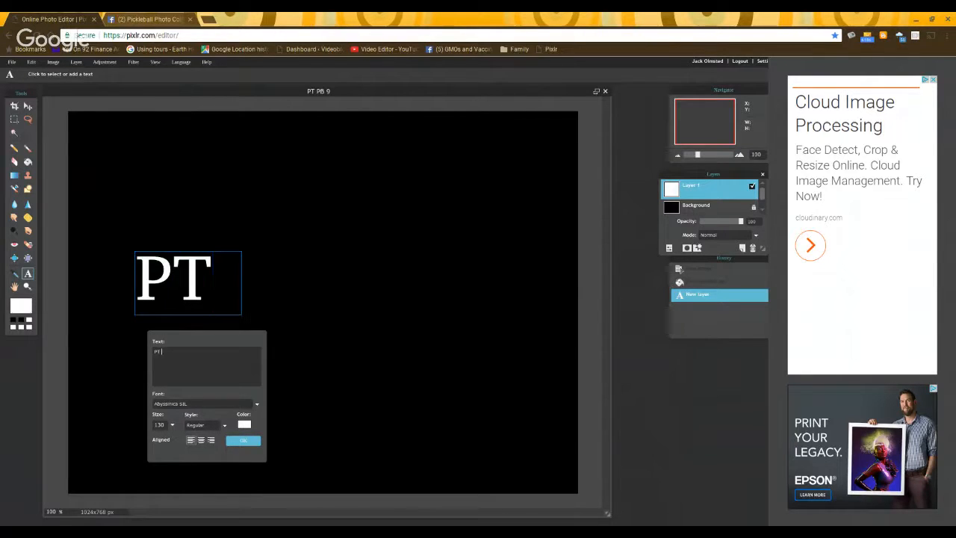
text( PB)
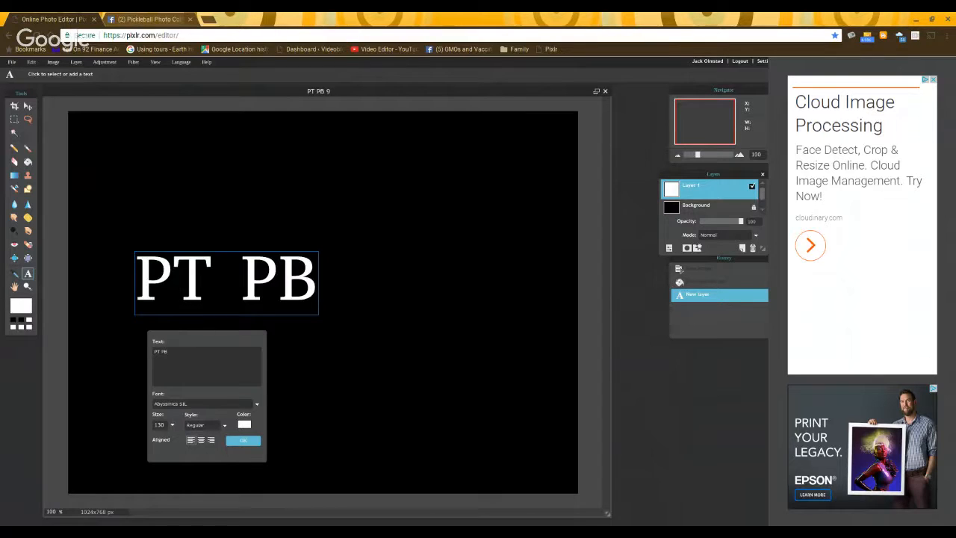
click(259, 405)
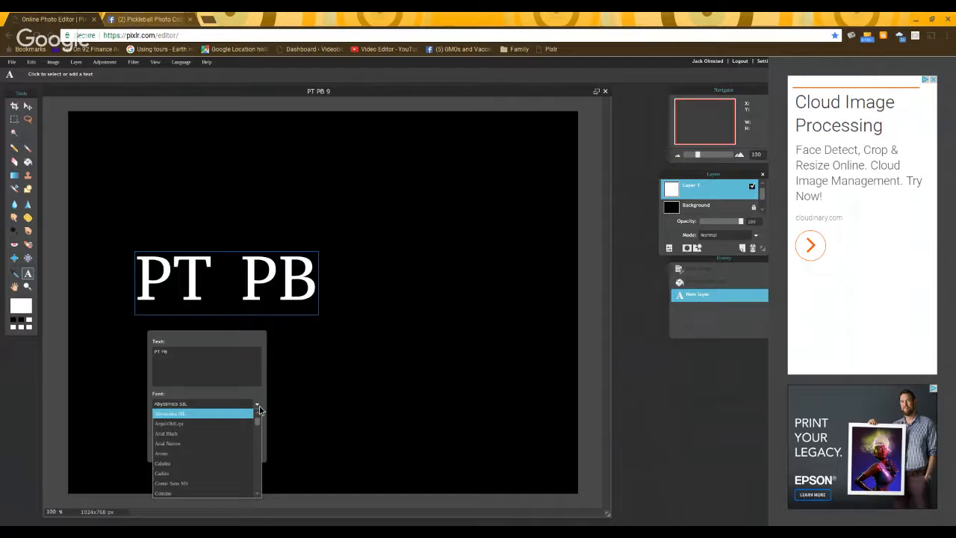
click(230, 433)
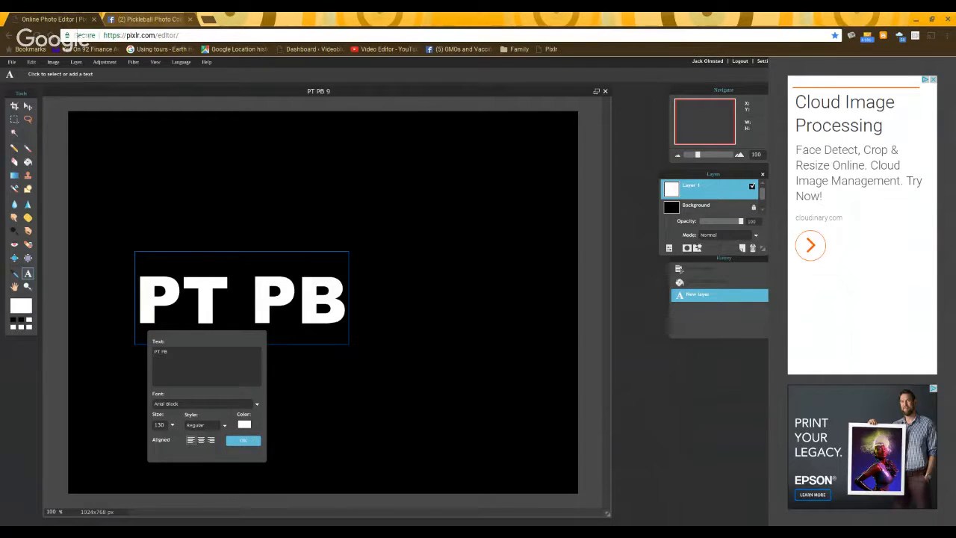
click(245, 439)
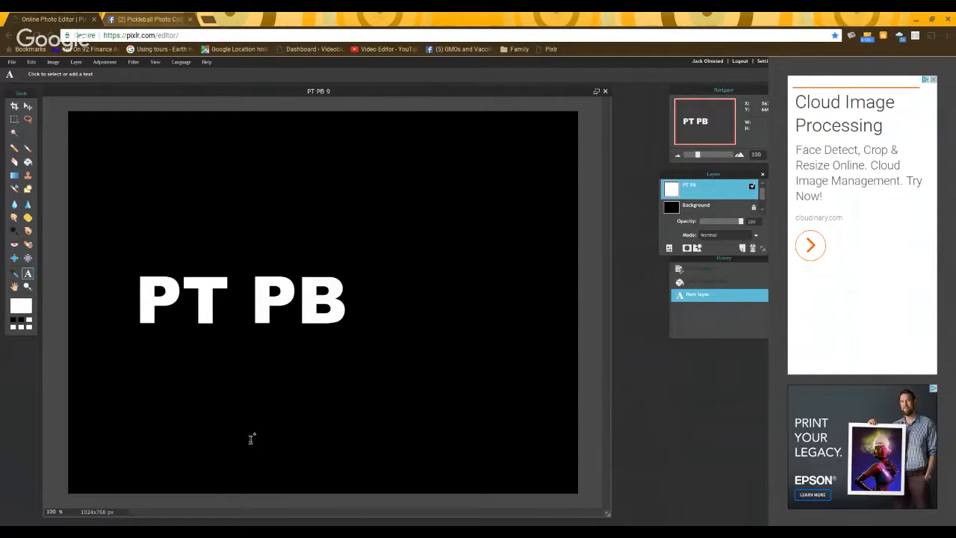
Step: Rasterize the PT PB text layer and enlarge the lettering with Free transform to nearly the full canvas width
click(78, 64)
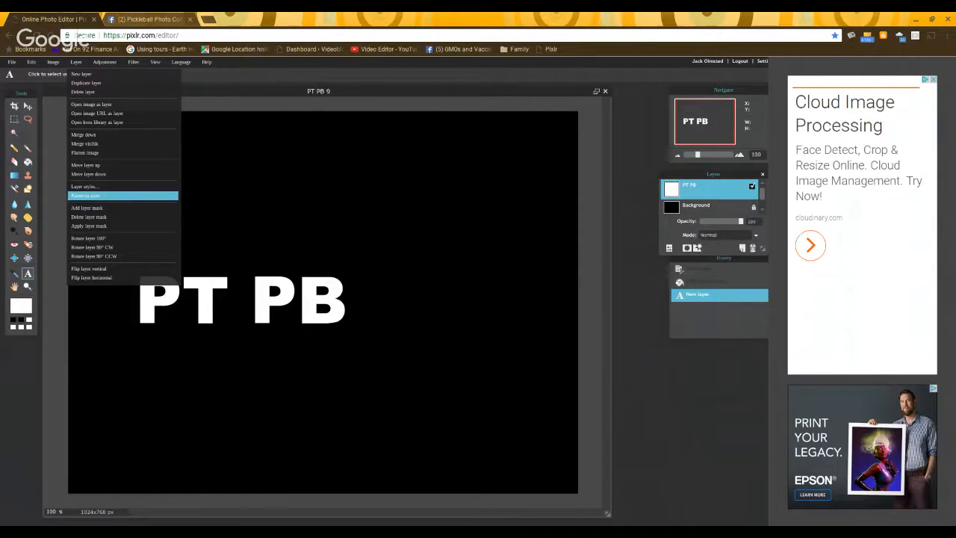
click(87, 196)
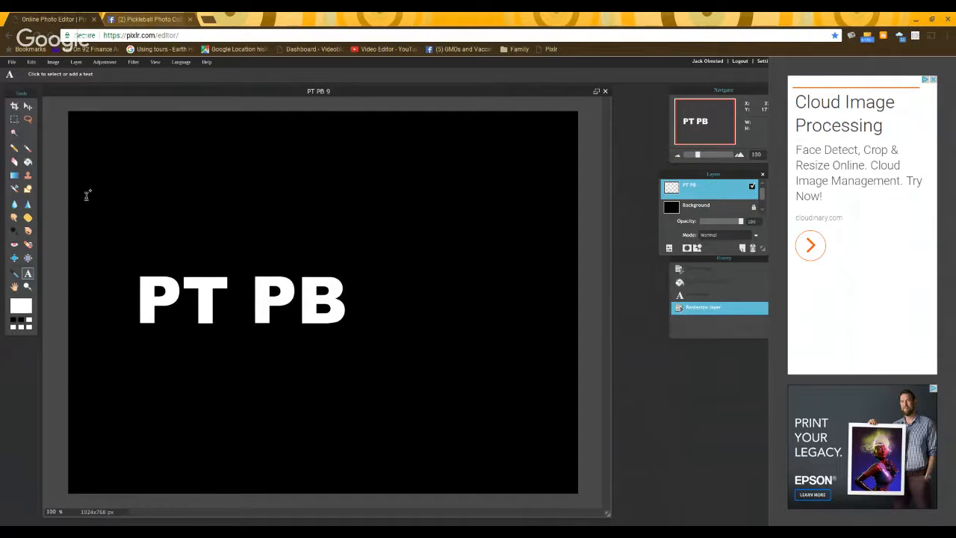
click(32, 62)
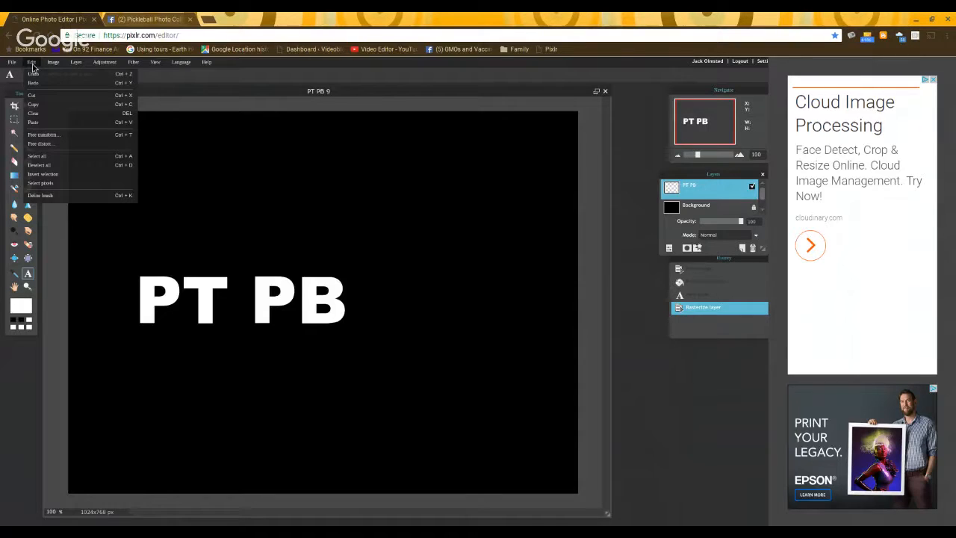
click(44, 134)
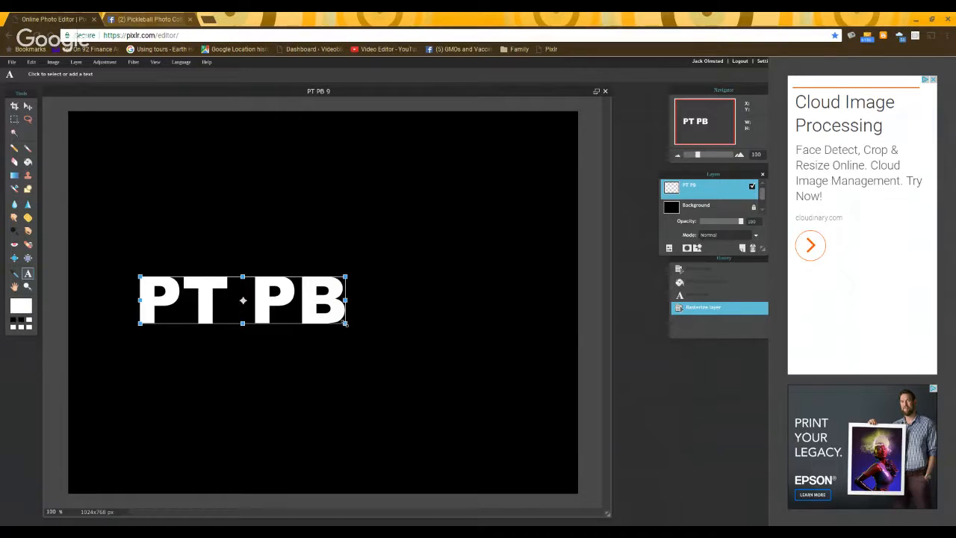
drag(346, 324, 429, 367)
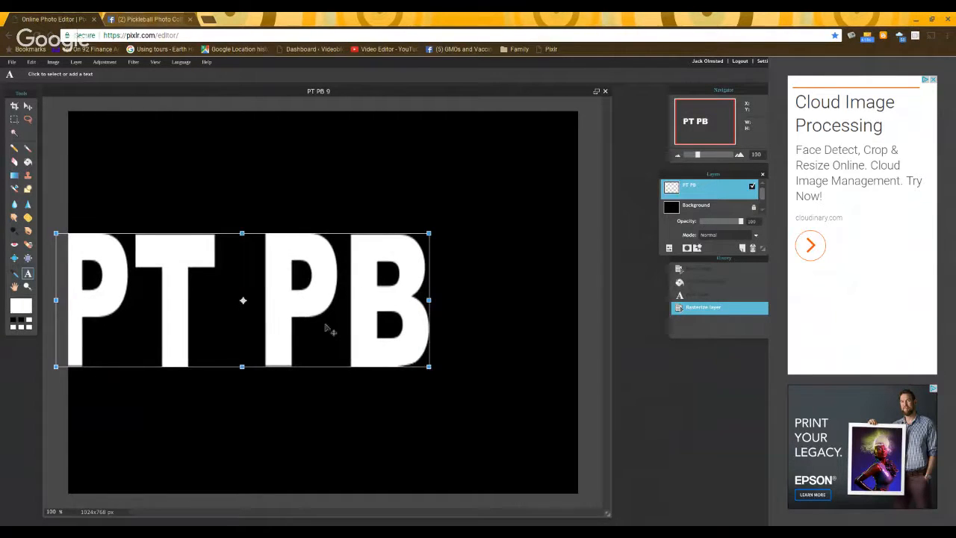
drag(207, 329, 287, 358)
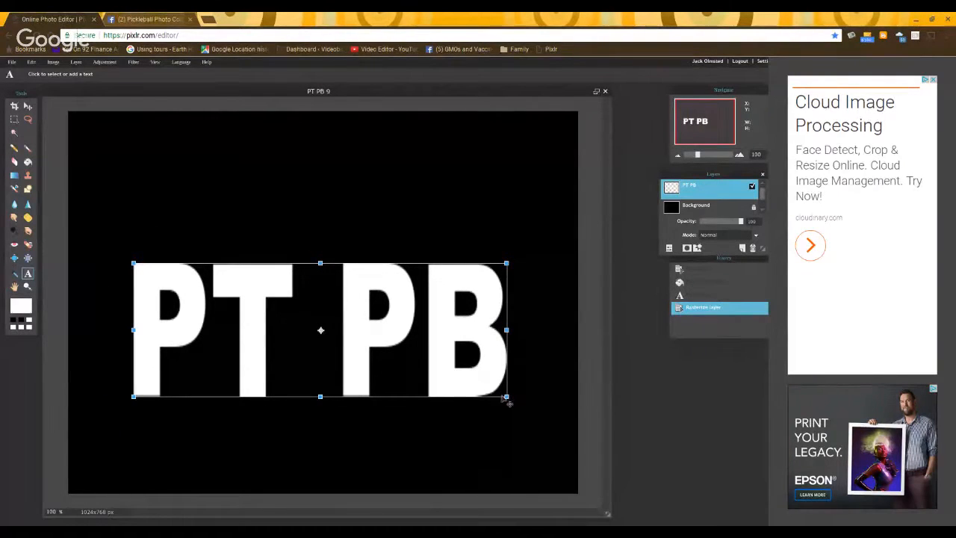
drag(507, 398, 566, 410)
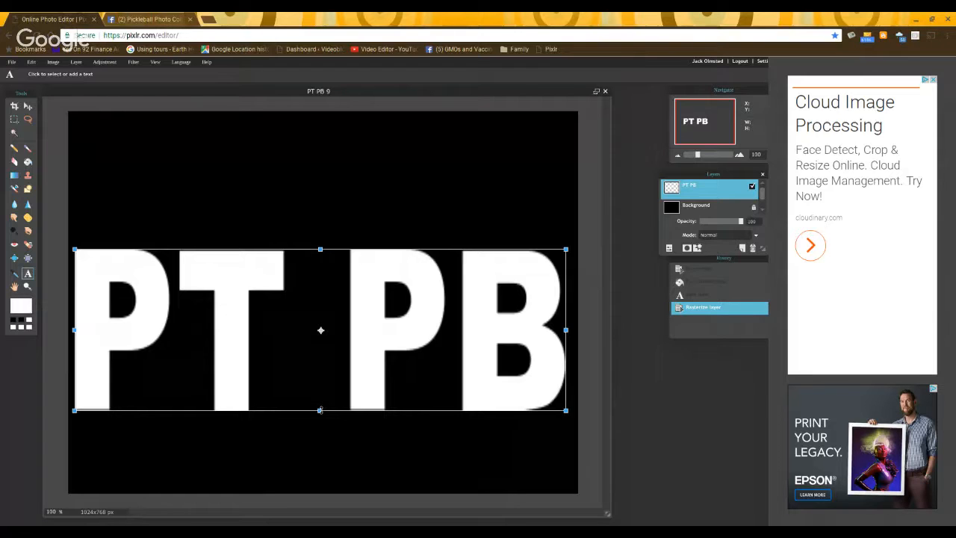
Step: Stretch the PT PB lettering taller, place it in the lower part of the canvas and apply the transform
drag(320, 410, 330, 443)
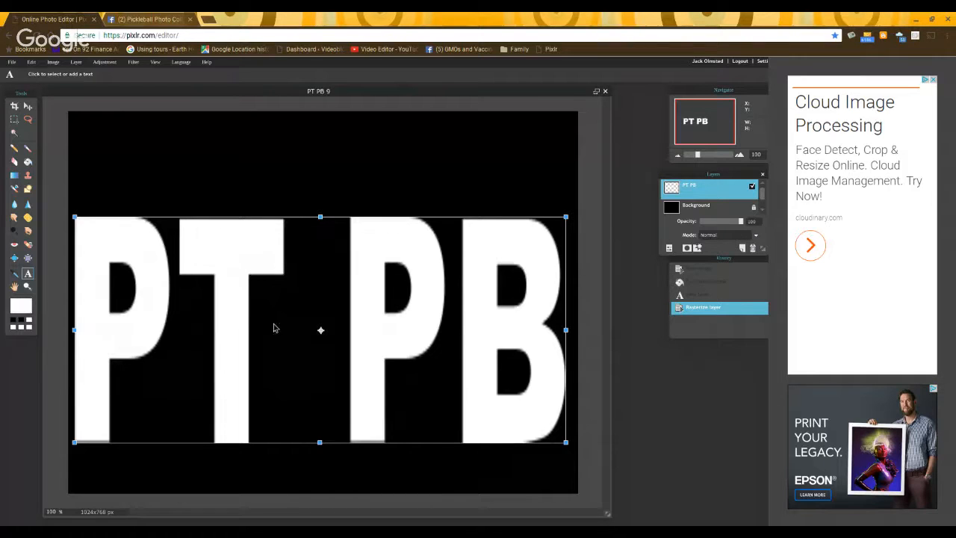
mouse_move(303, 314)
mouse_down()
mouse_move(303, 341)
mouse_move(309, 329)
mouse_move(301, 329)
mouse_up()
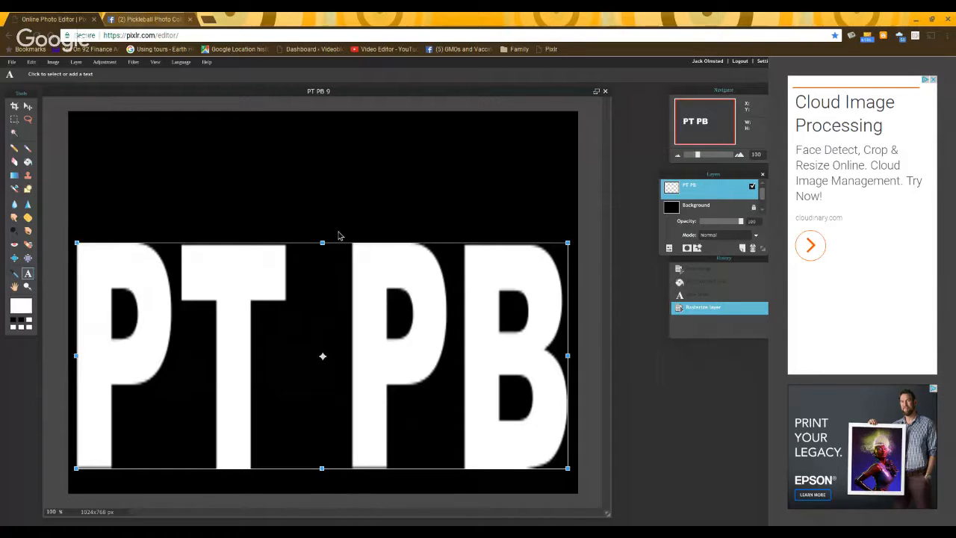
click(630, 418)
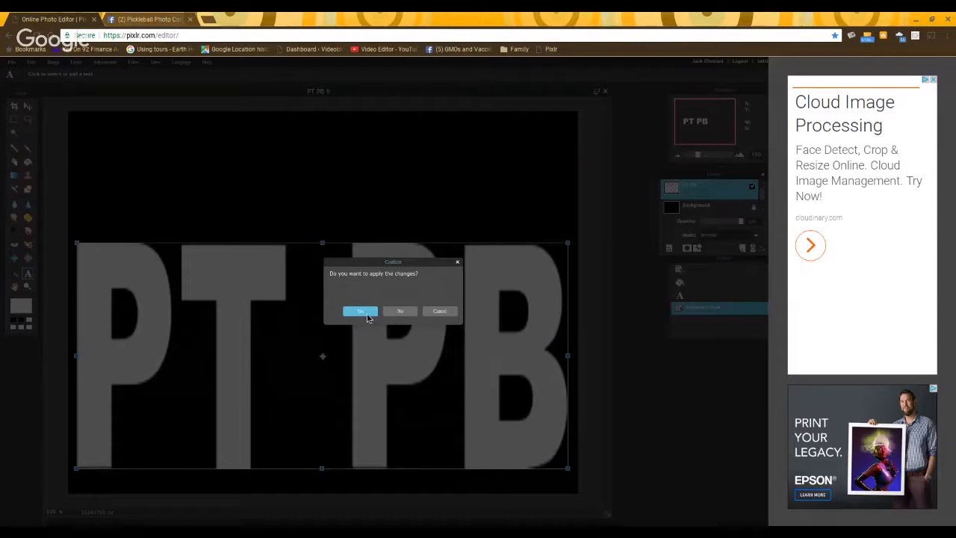
click(367, 313)
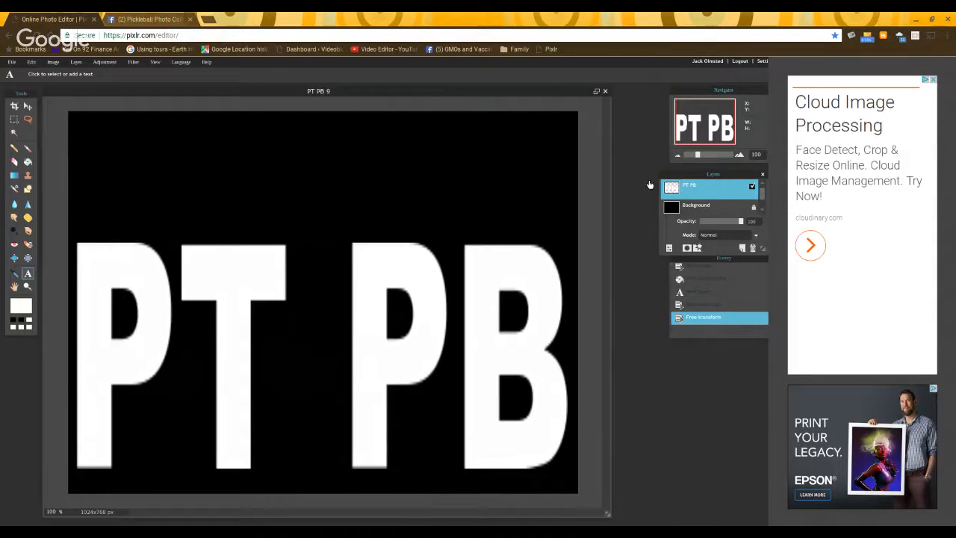
Step: Merge the PT PB layer with the black Background layer
click(678, 213)
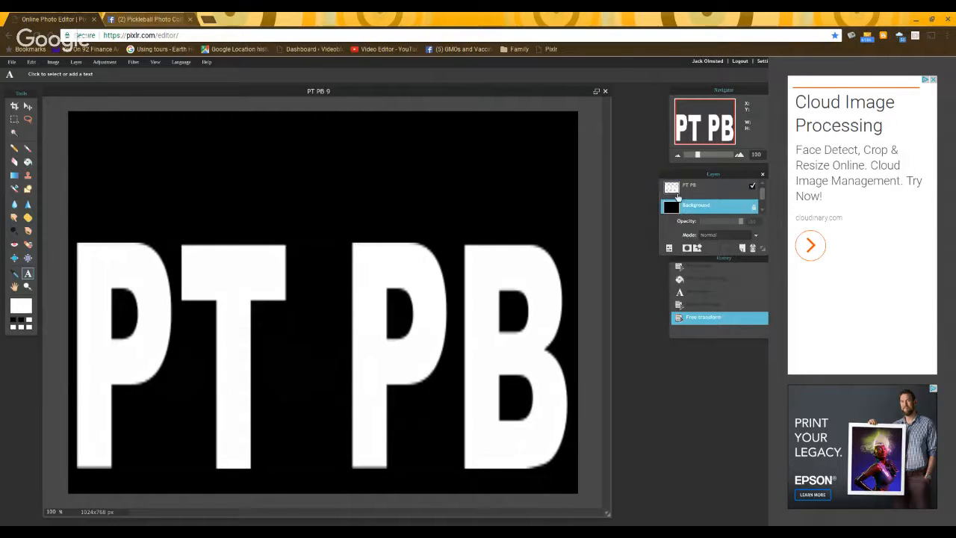
click(679, 189)
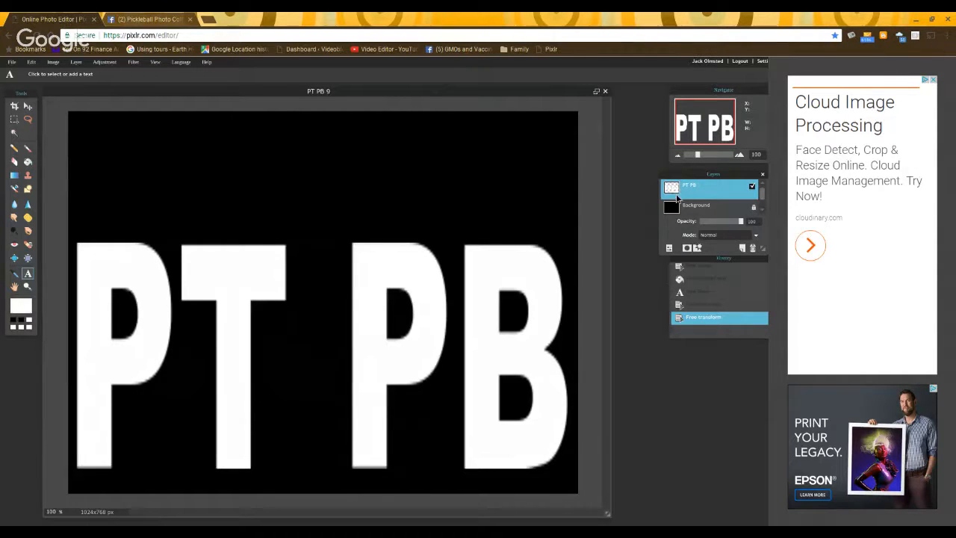
click(699, 257)
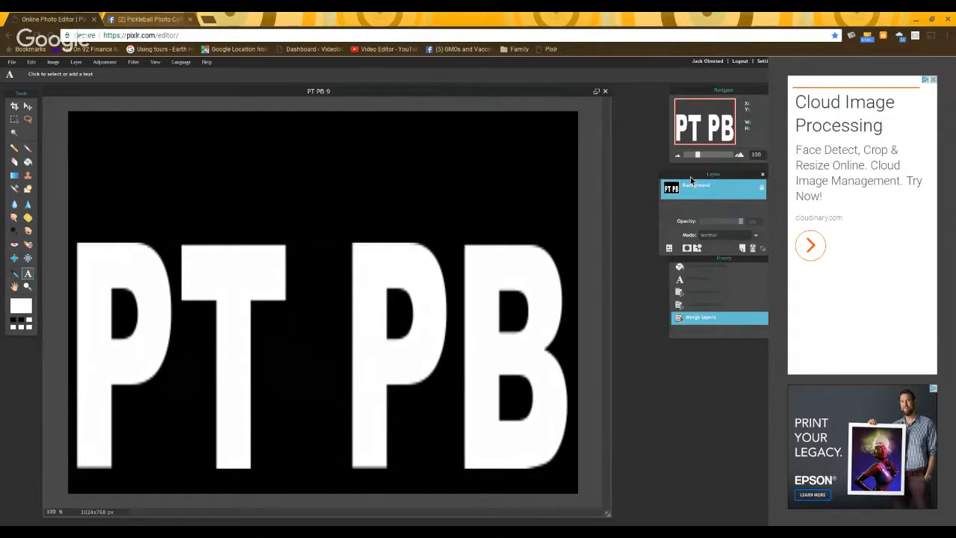
Step: Reposition the Layers panel between the Navigator and History panels
drag(691, 179, 700, 173)
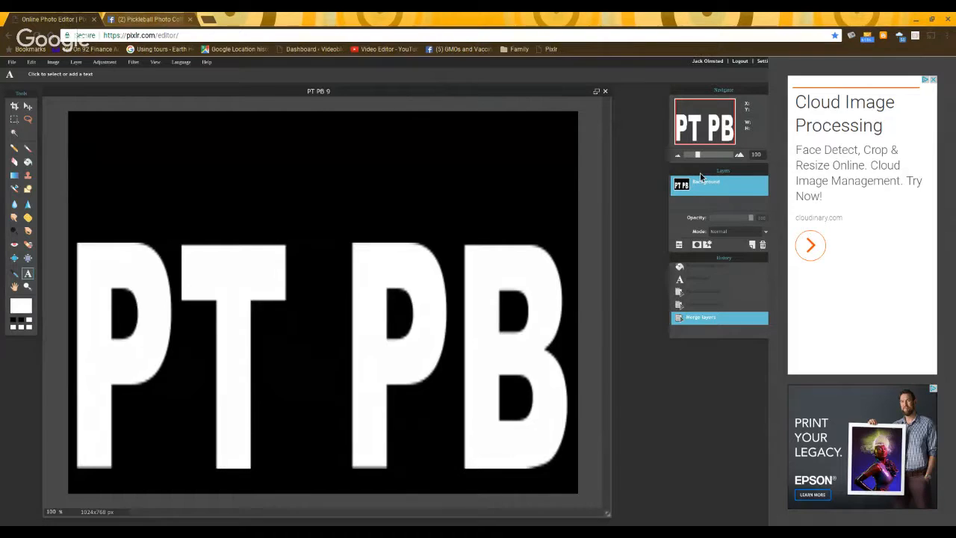
drag(700, 173, 699, 175)
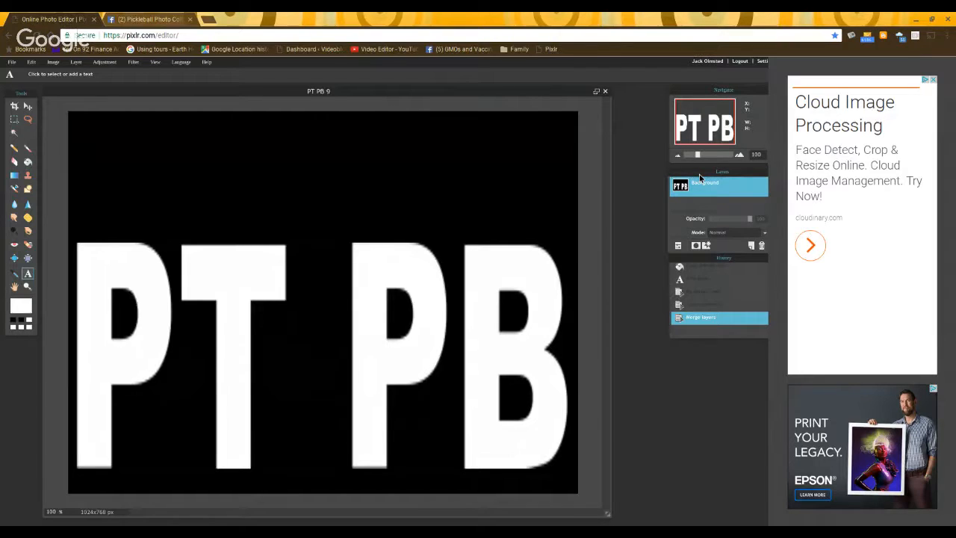
drag(681, 176, 680, 177)
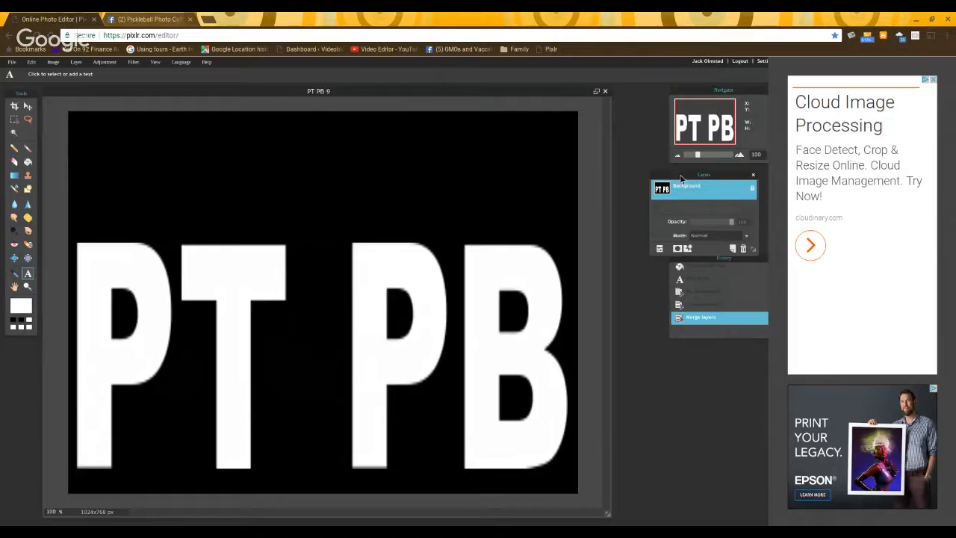
drag(682, 180, 701, 174)
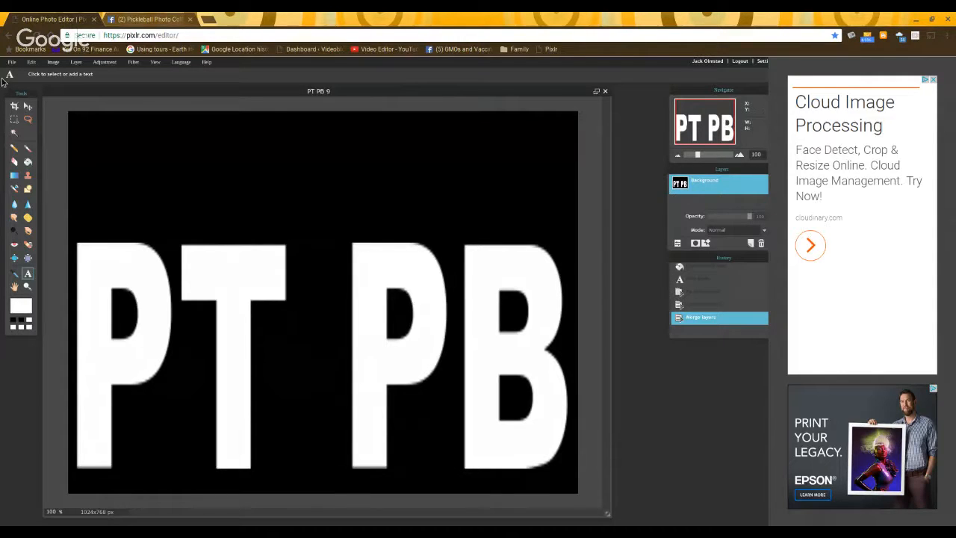
Step: Open the portrait photo as a new layer above the PT PB background
click(81, 68)
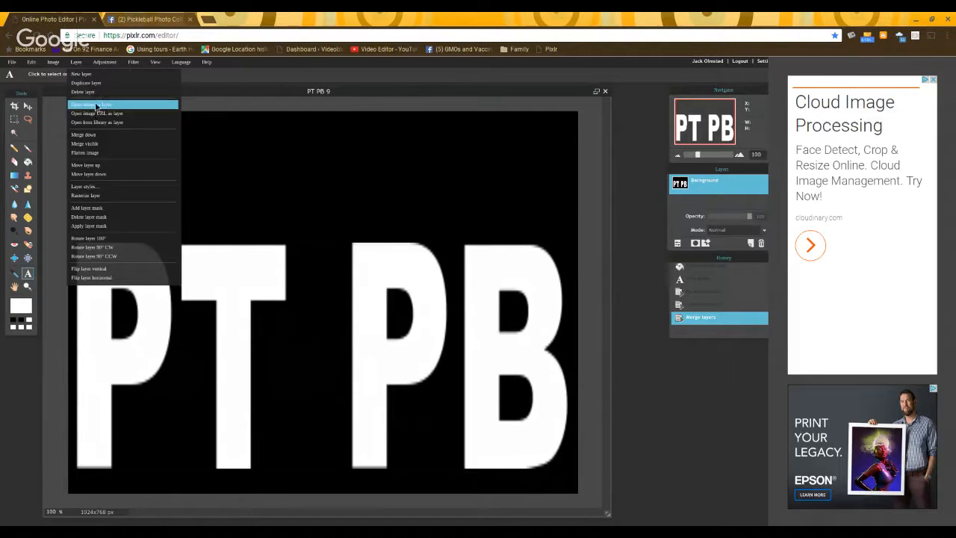
click(95, 106)
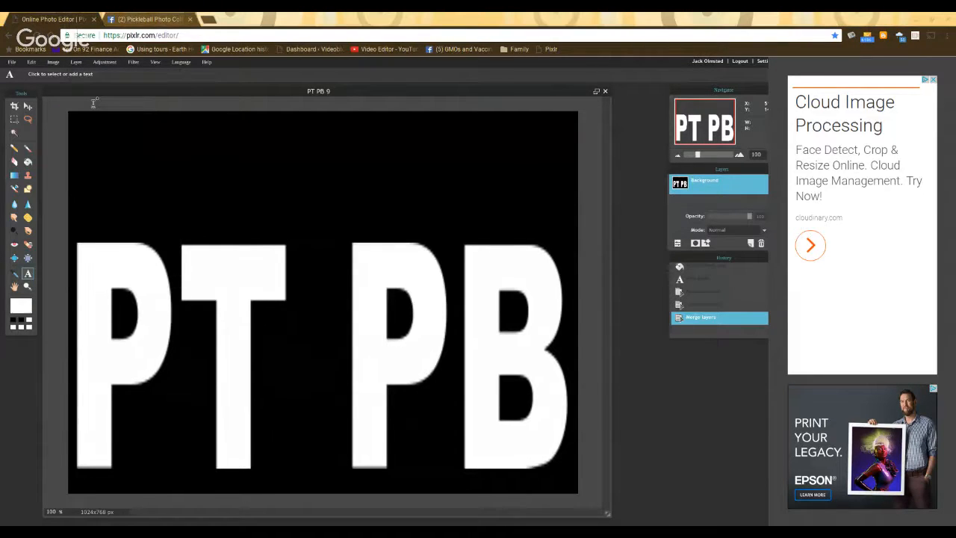
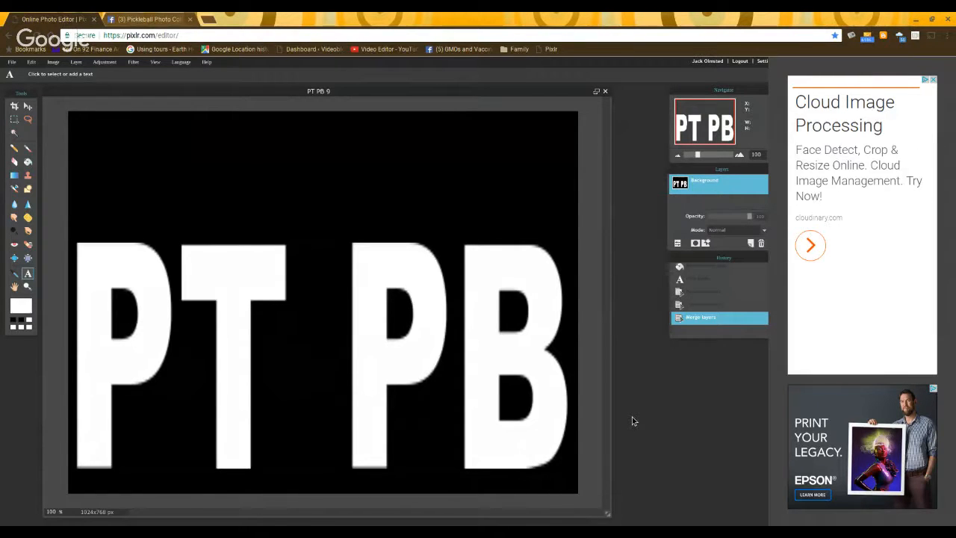
key(ctrl+v)
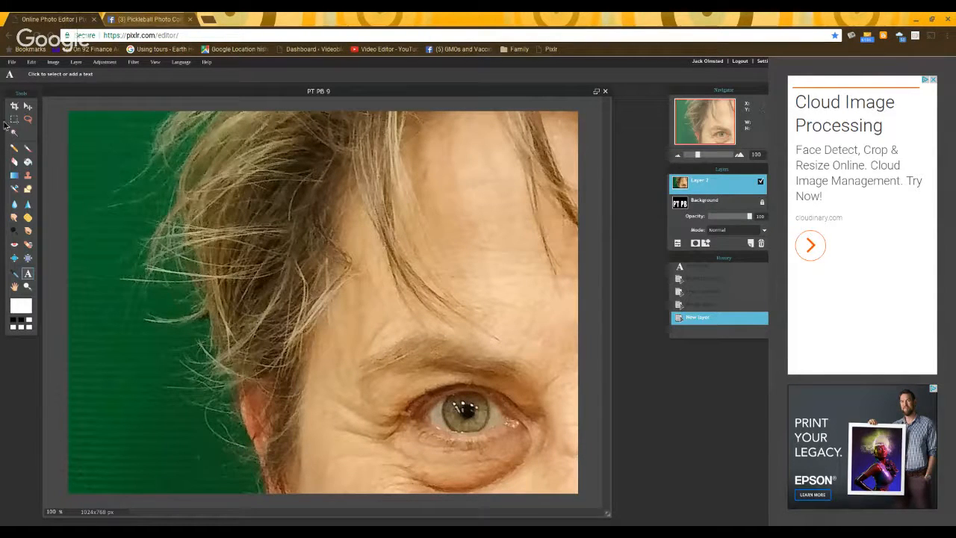
Step: Shrink the portrait photo proportionally with Free transform until it is slightly wider than one letter
click(33, 63)
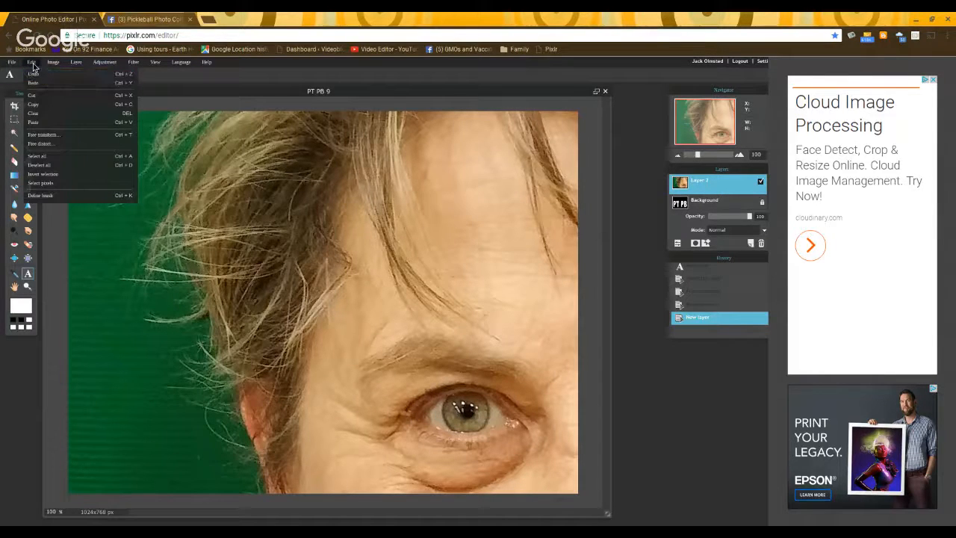
click(43, 136)
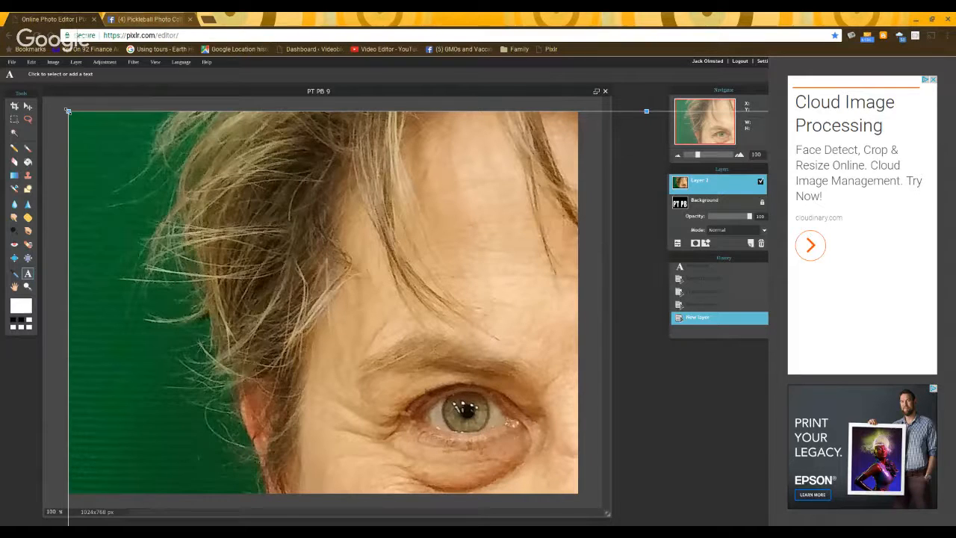
drag(68, 110, 577, 455)
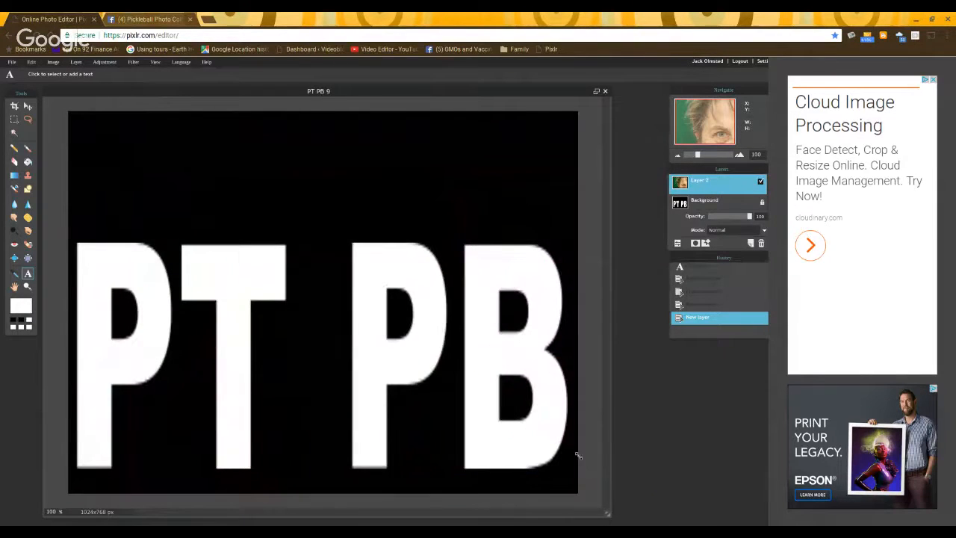
drag(619, 488, 436, 375)
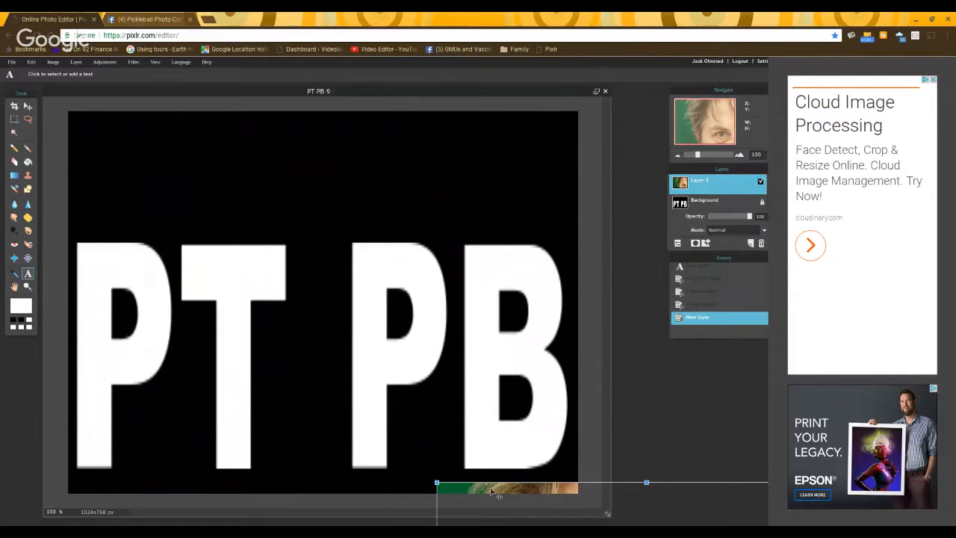
drag(491, 491, 183, 116)
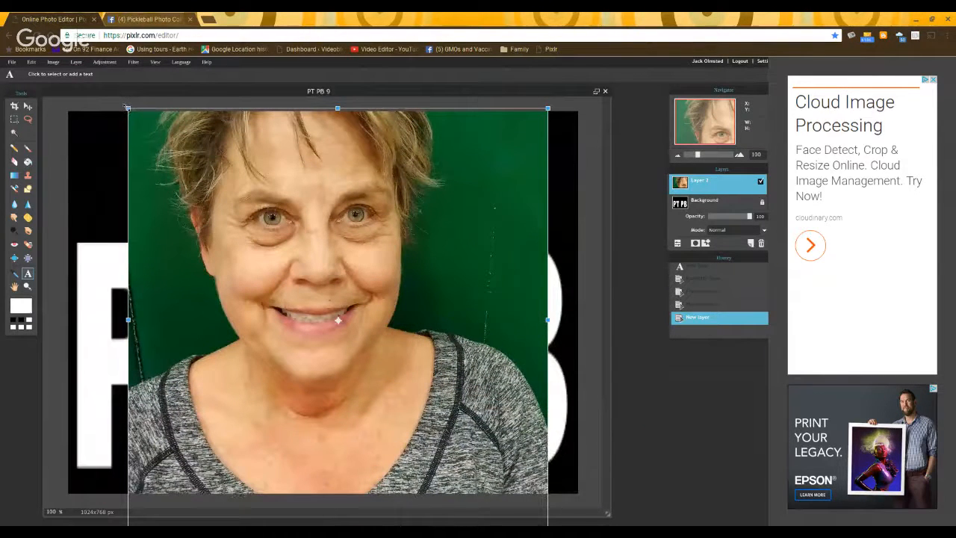
drag(127, 107, 268, 230)
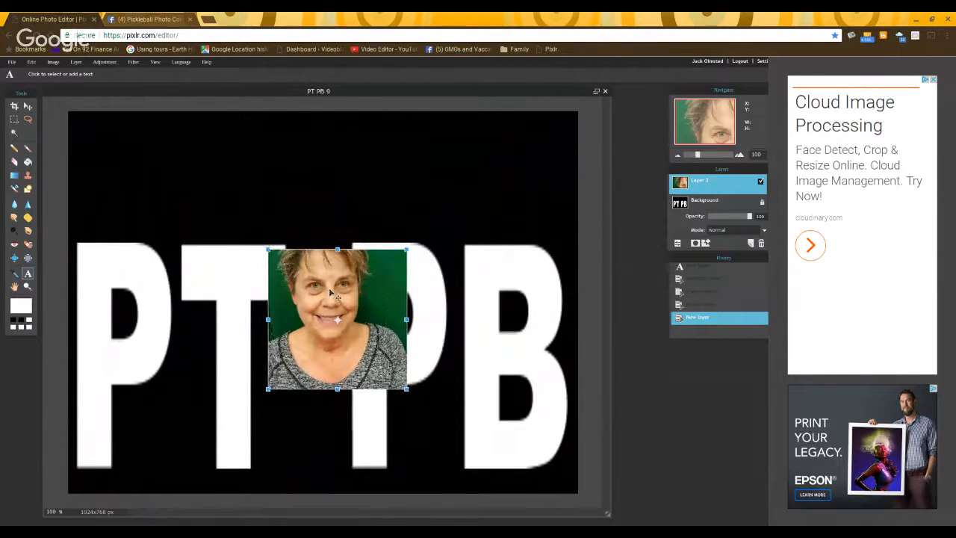
Step: Place the reduced photo over the upper part of the first P and apply the transform
drag(337, 298, 141, 290)
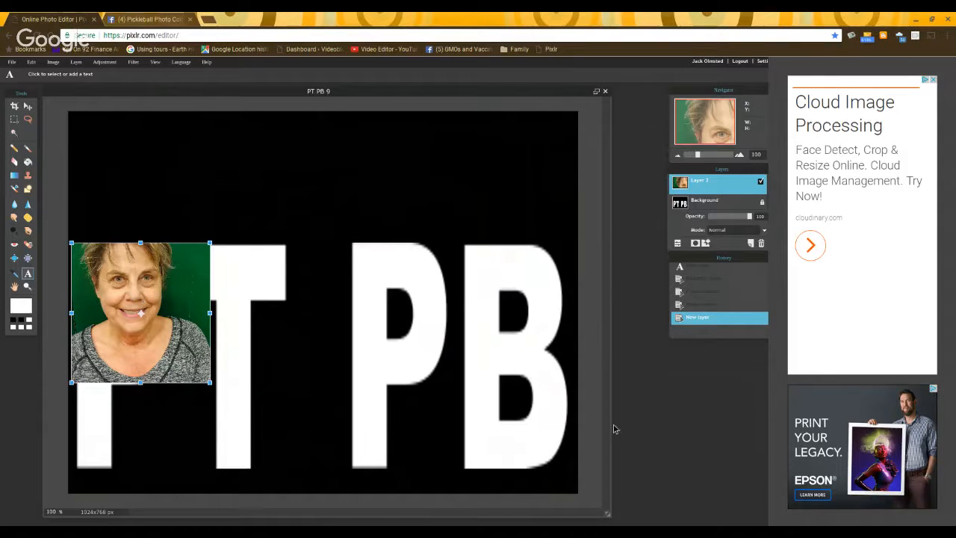
click(648, 396)
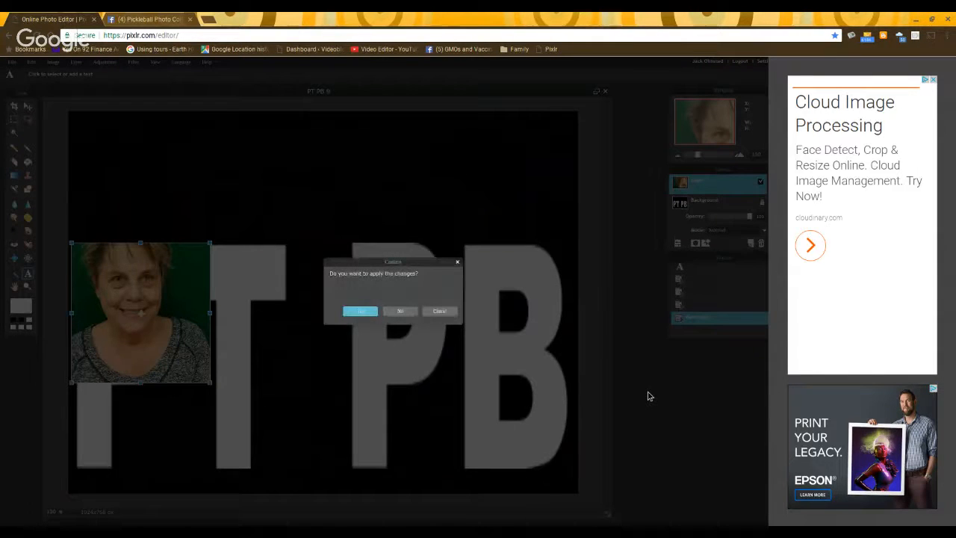
click(361, 312)
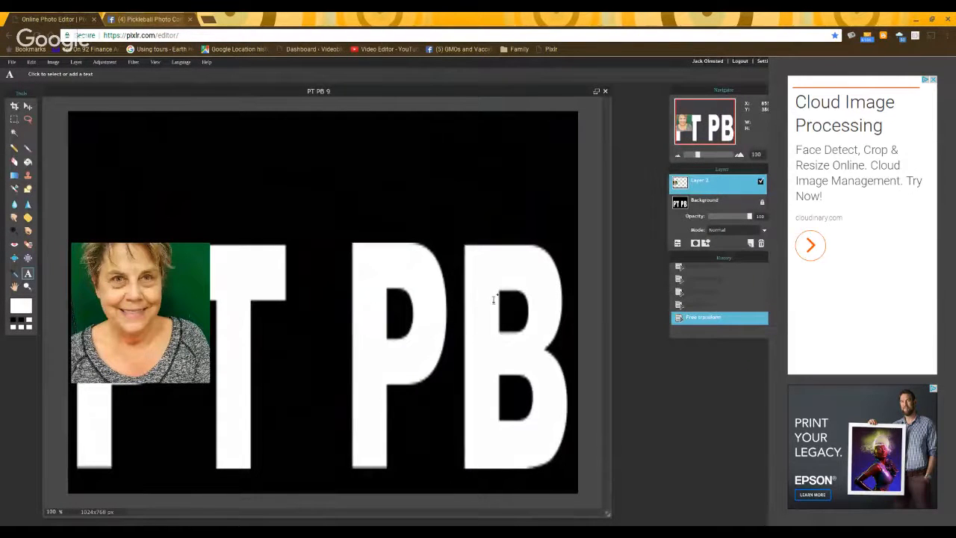
Step: Lower the photo layer's opacity to 54 in its layer settings
click(678, 243)
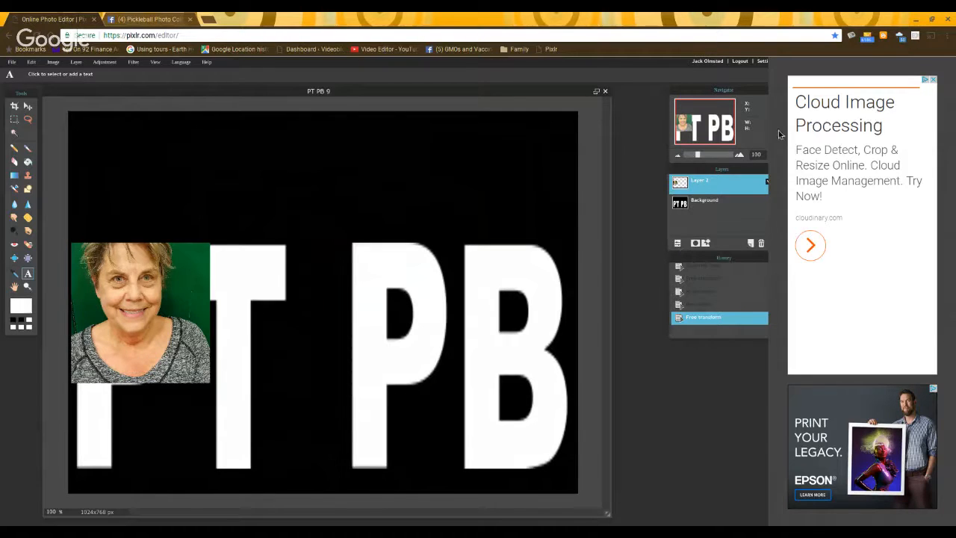
click(679, 246)
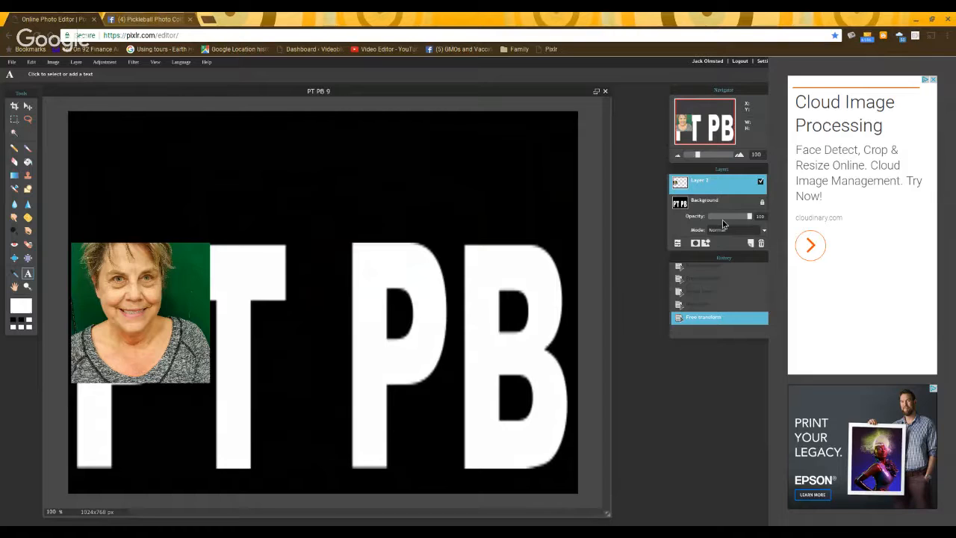
drag(750, 221, 732, 221)
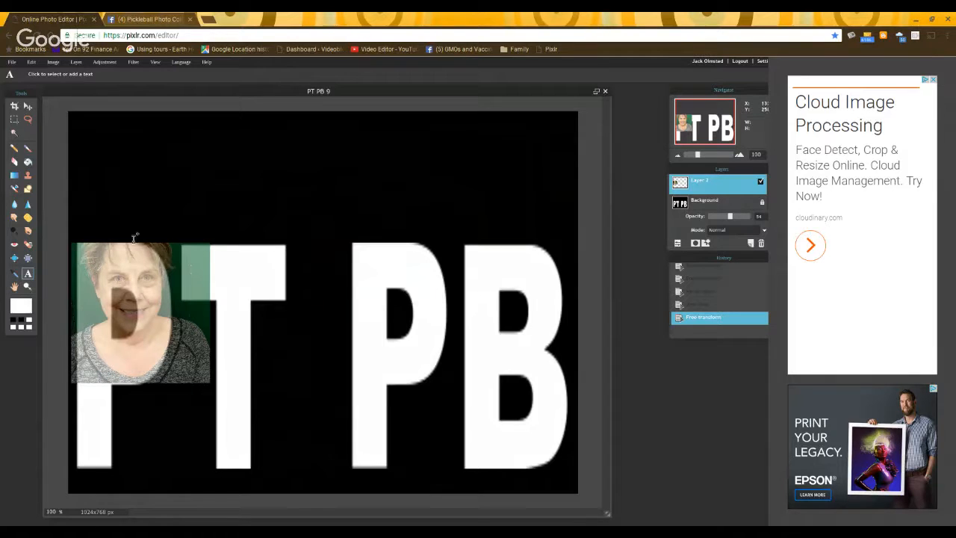
Step: Move the photo down to the stem of the first P, shrink it further with Free transform and apply the change
click(28, 107)
drag(125, 259, 87, 353)
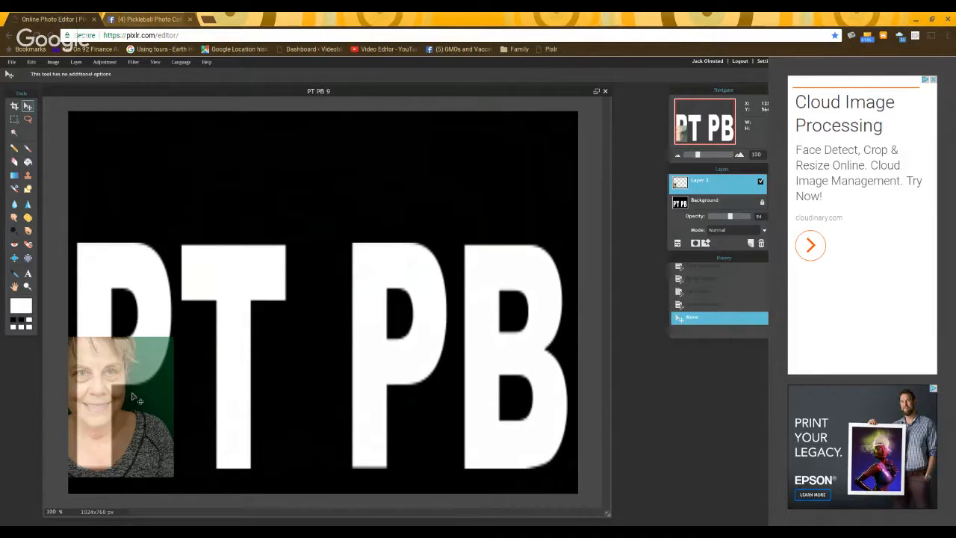
click(33, 63)
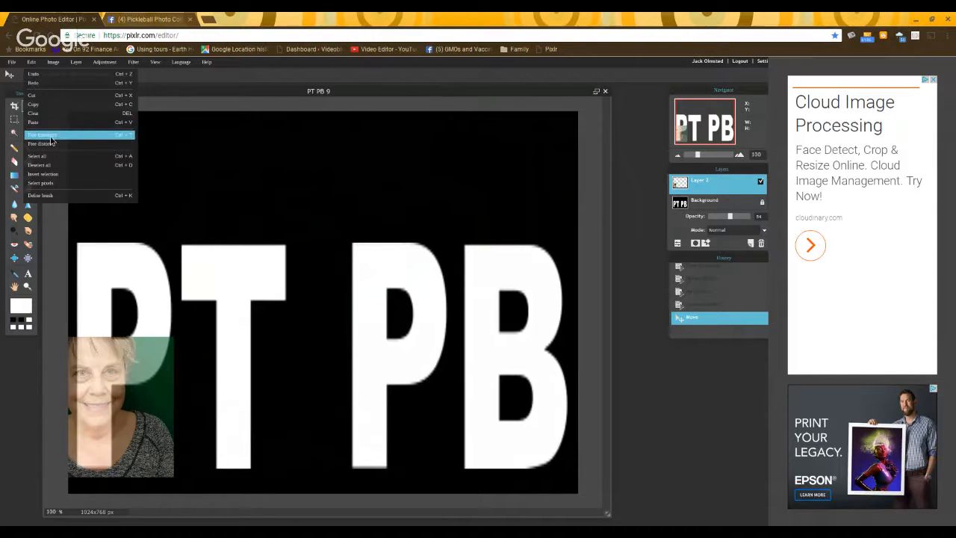
click(50, 141)
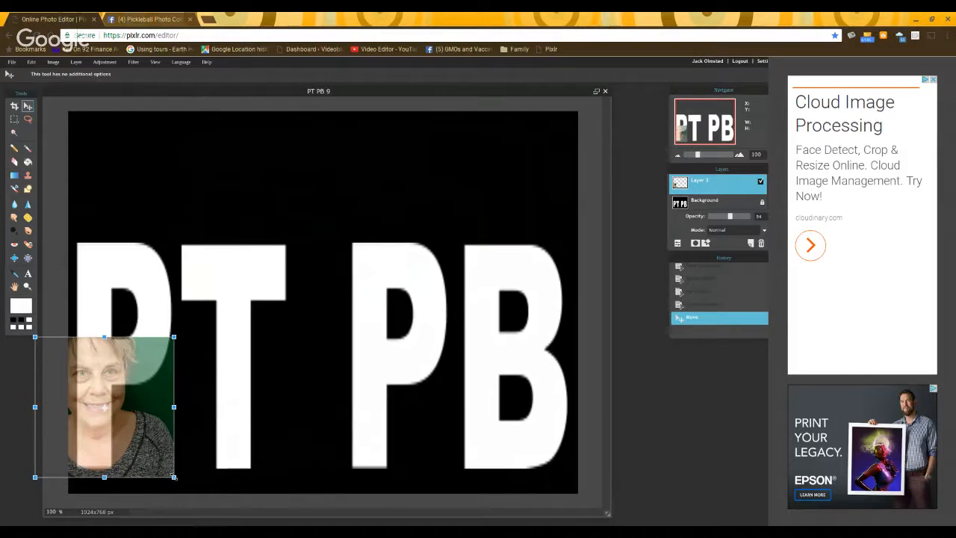
drag(174, 477, 157, 476)
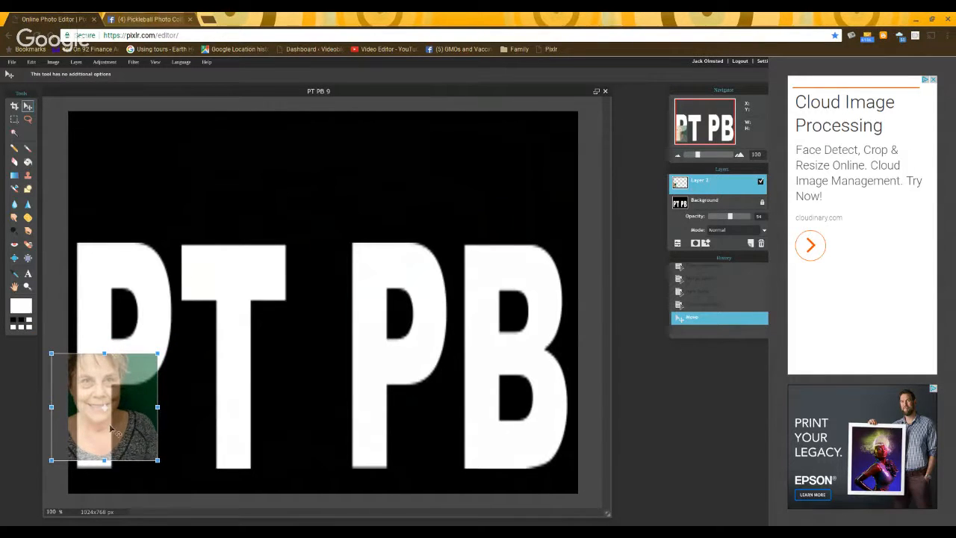
drag(71, 390, 69, 372)
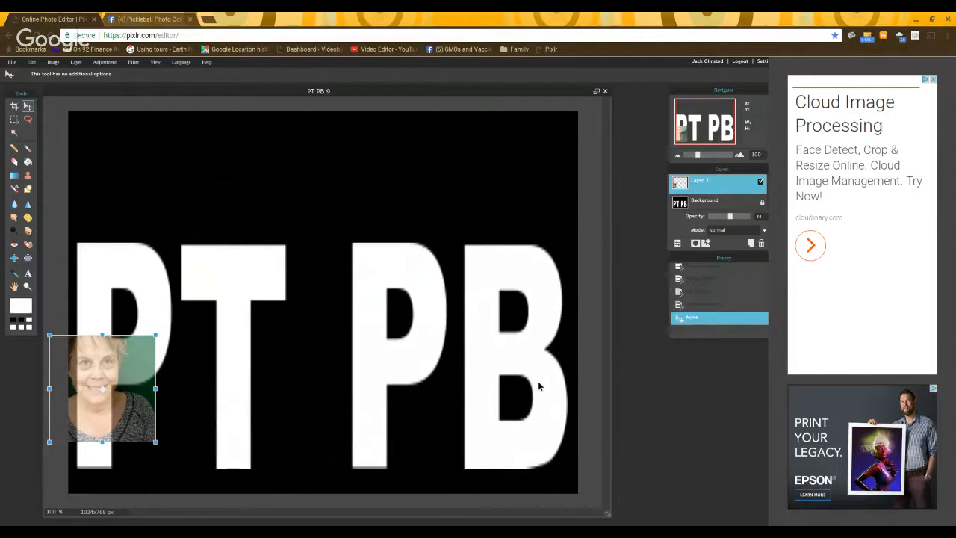
click(660, 405)
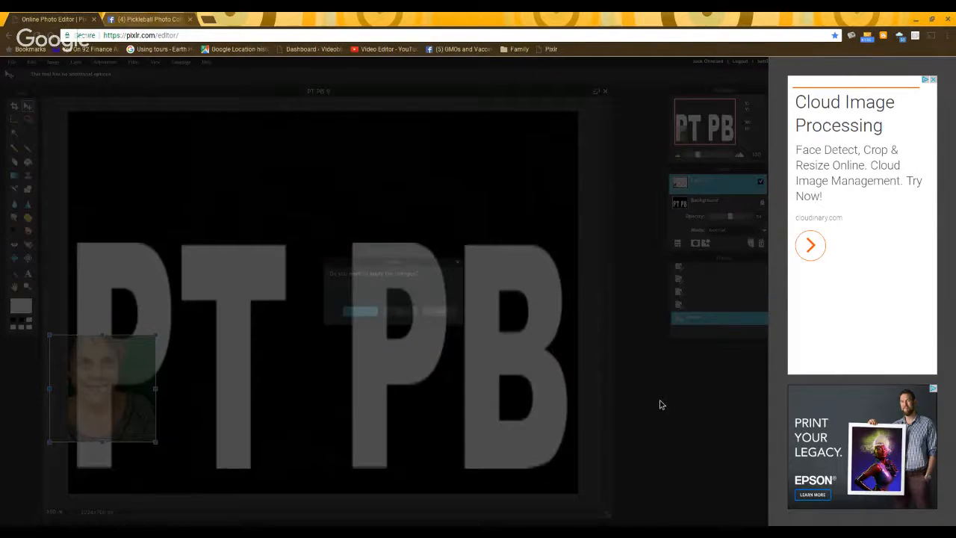
click(361, 312)
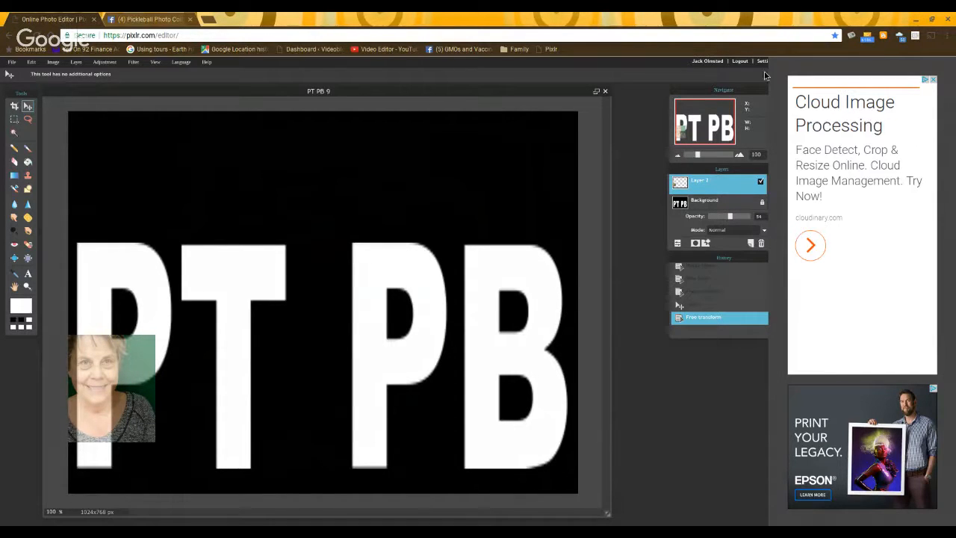
Step: Select the black area around the letters on the Background layer with the Wand tool at tolerance 21
click(684, 209)
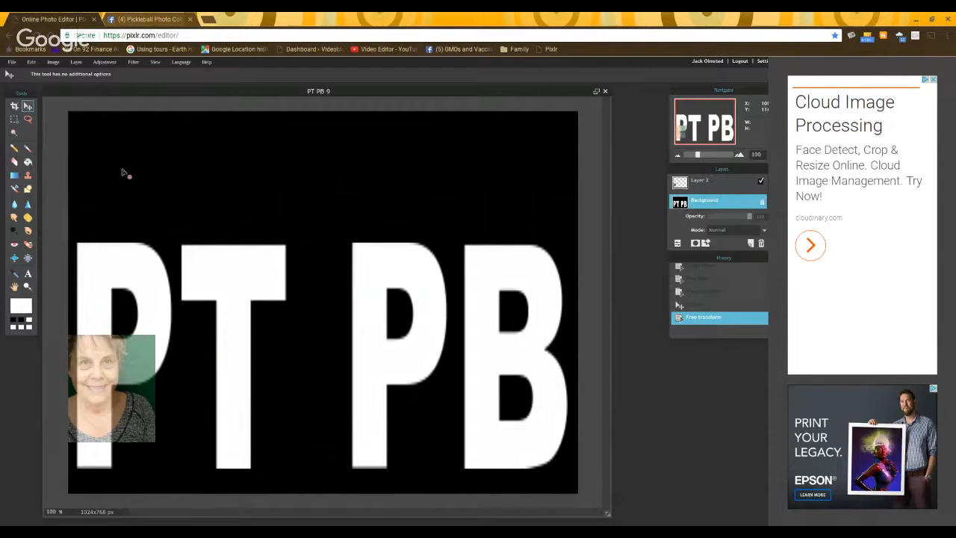
click(15, 137)
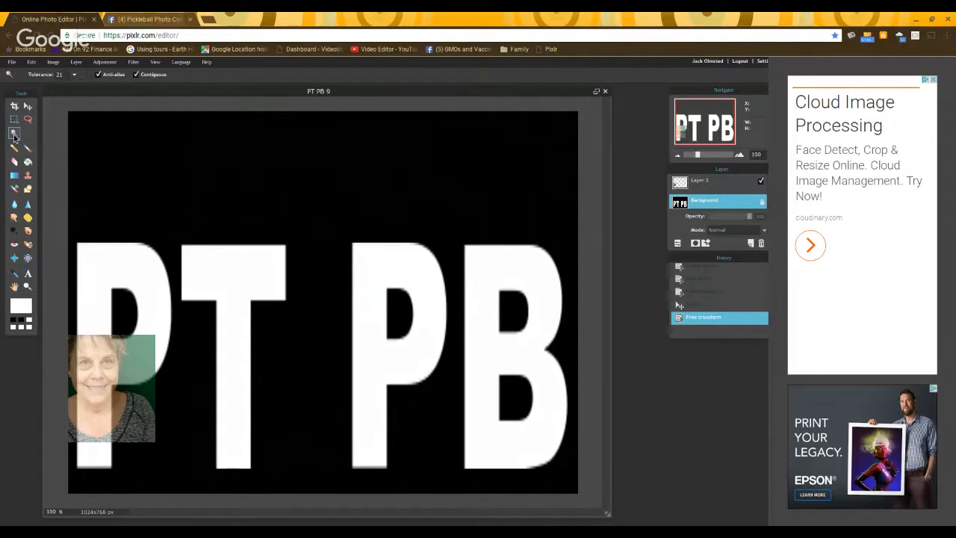
click(145, 152)
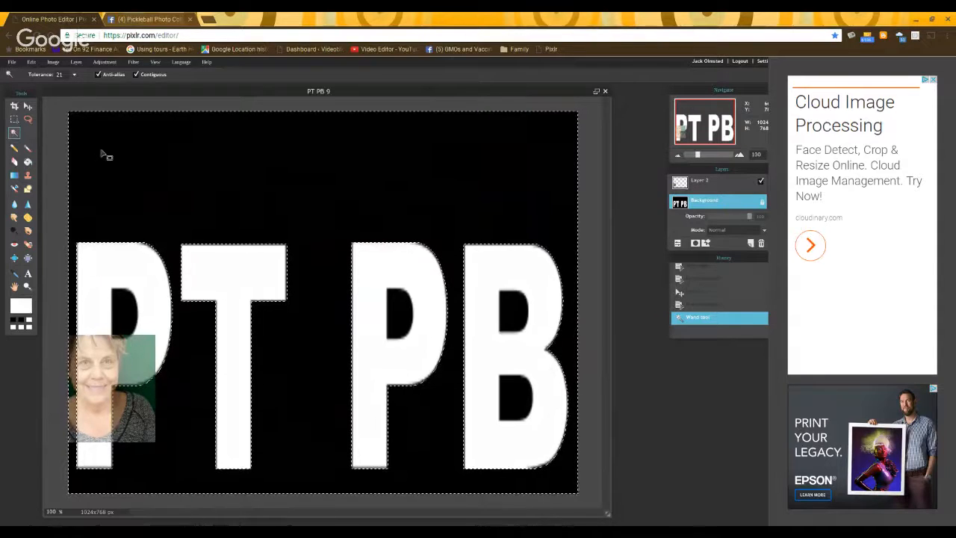
Step: Erase the parts of the photo layer that extend outside the first P, using the Eraser with a hard round brush of size 100
click(15, 162)
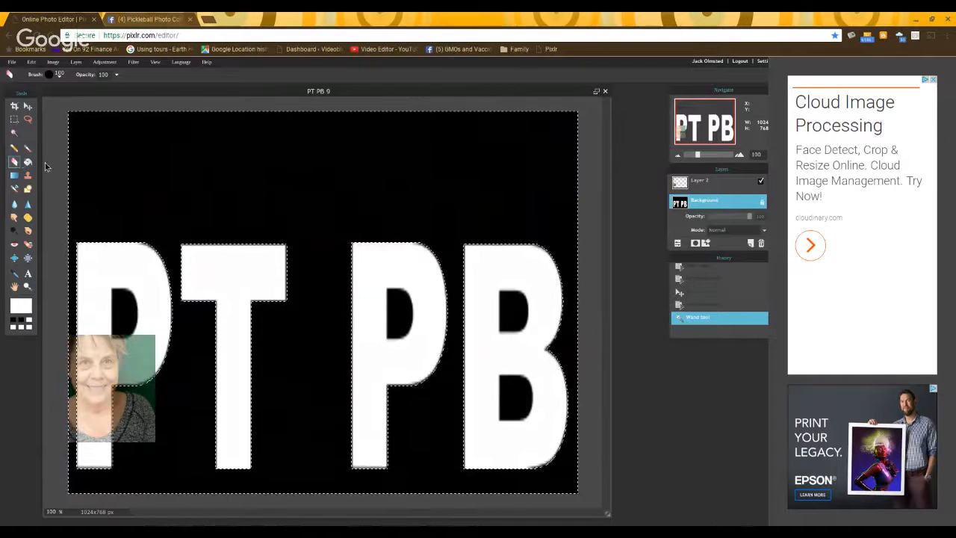
click(701, 184)
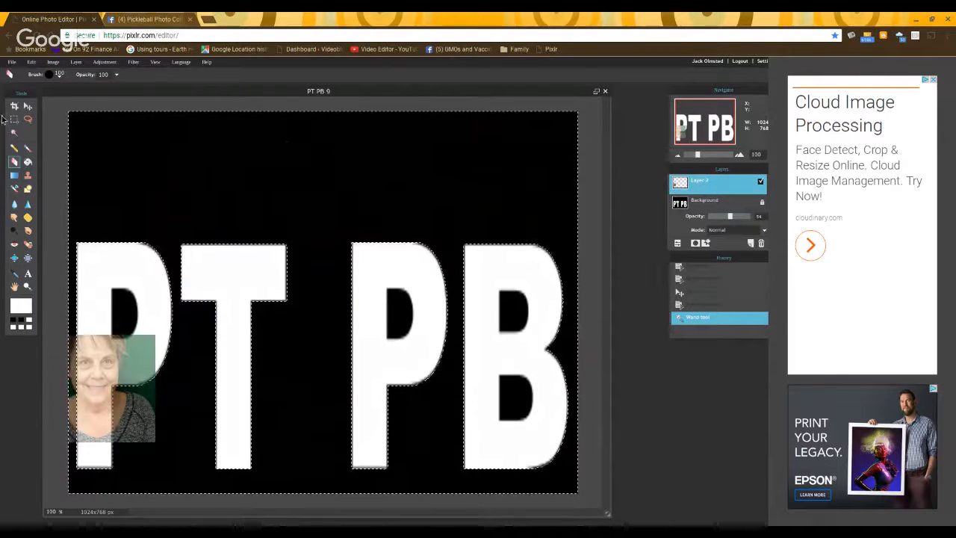
click(60, 77)
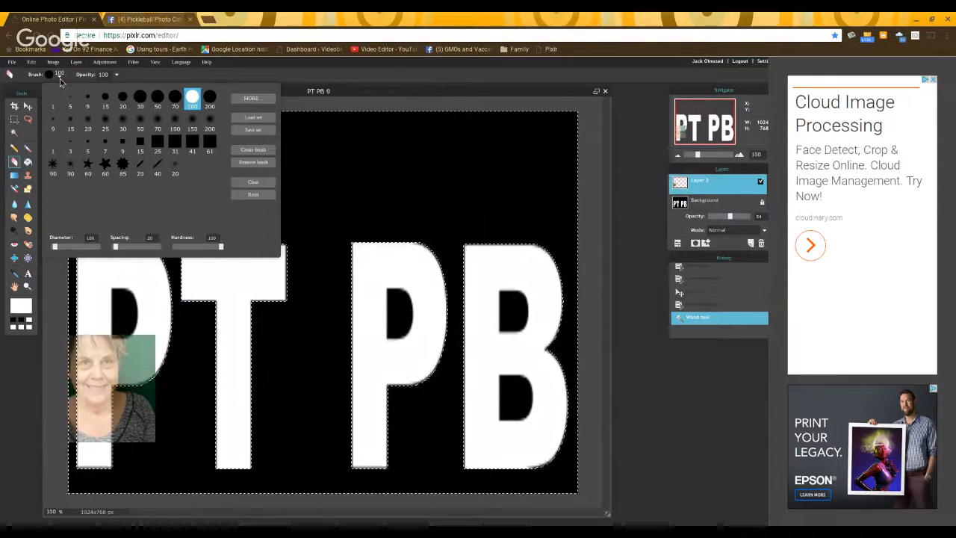
click(140, 98)
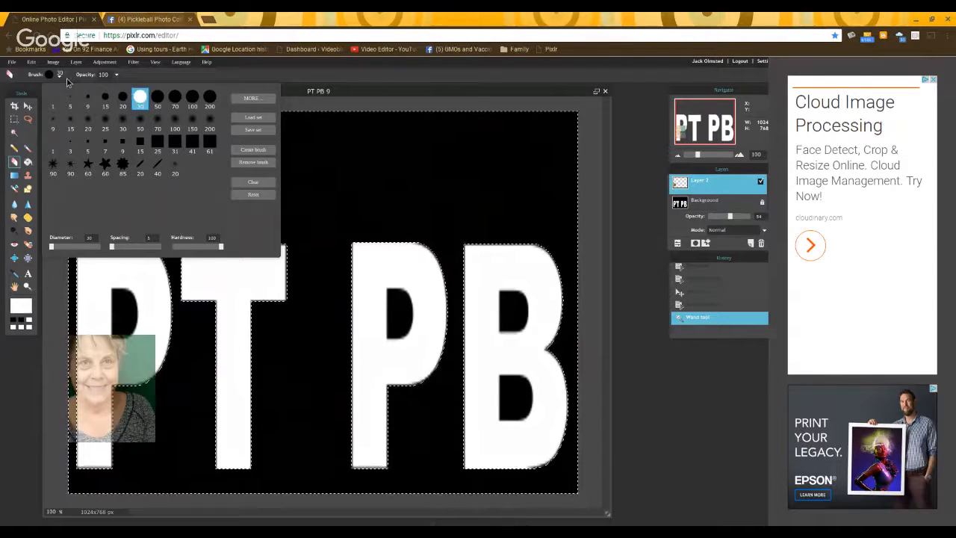
click(157, 98)
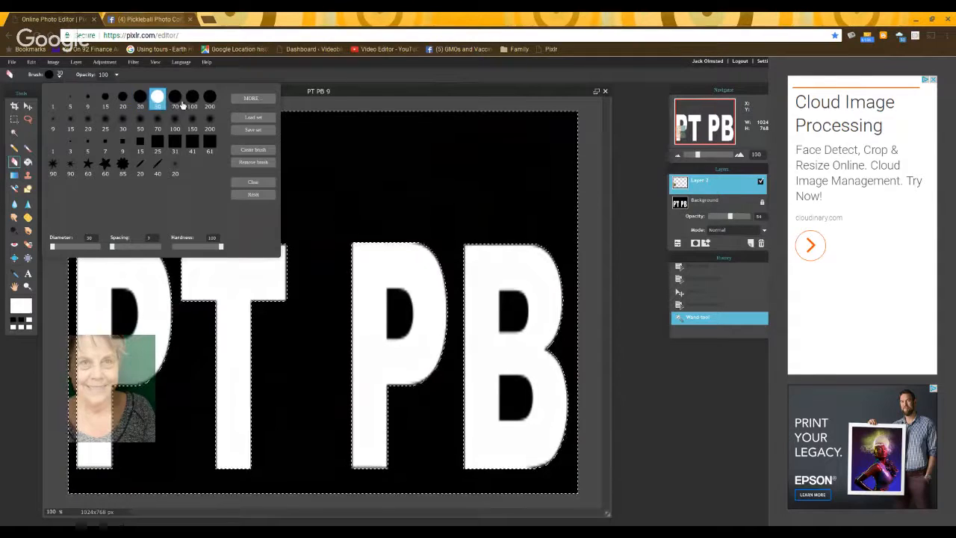
click(193, 99)
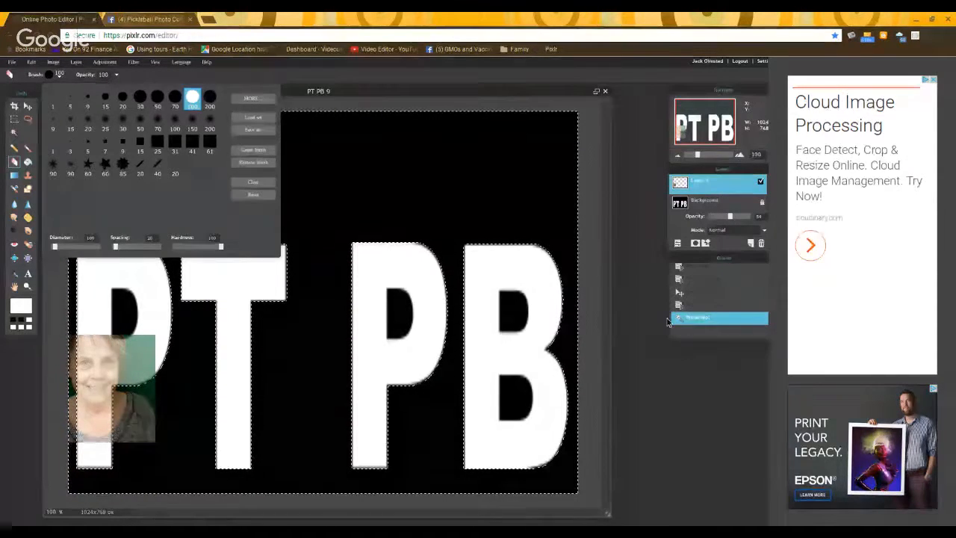
click(668, 364)
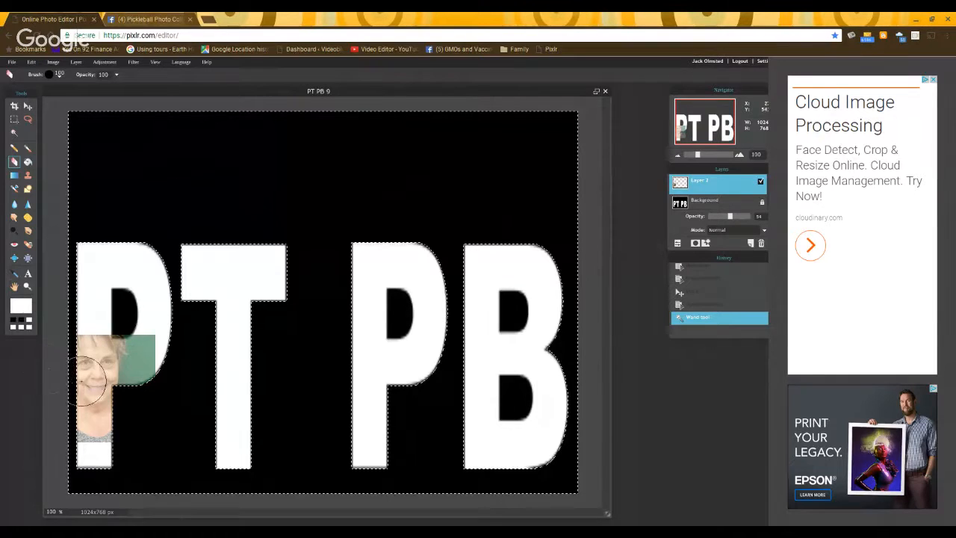
click(145, 400)
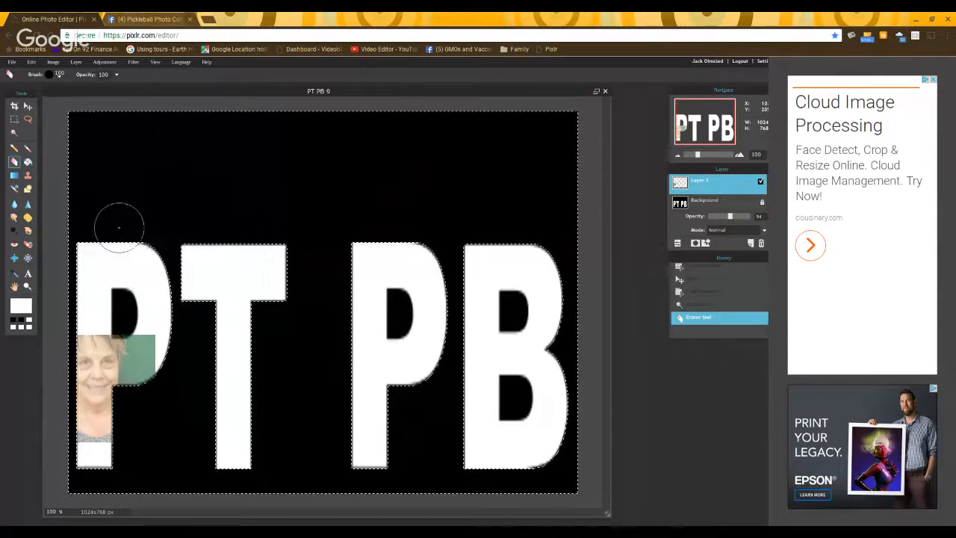
Step: Clear the selection, then select the black hole inside the first P on the Background layer with the Wand tool at tolerance 21
click(32, 63)
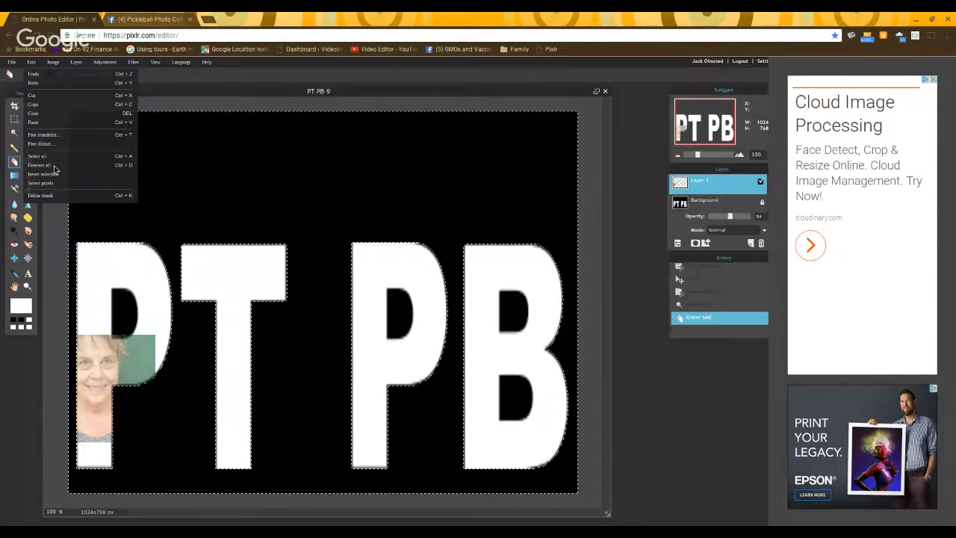
click(51, 165)
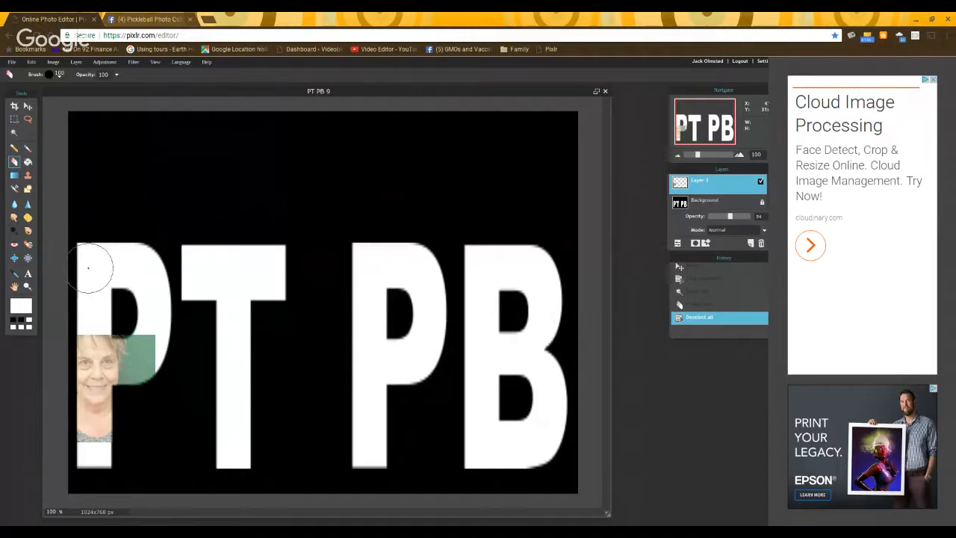
click(14, 133)
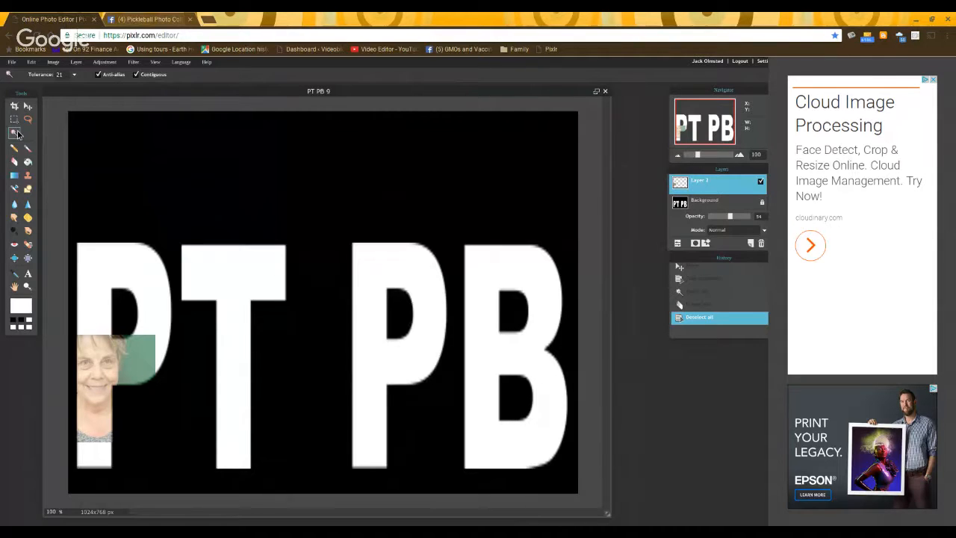
click(125, 309)
click(698, 204)
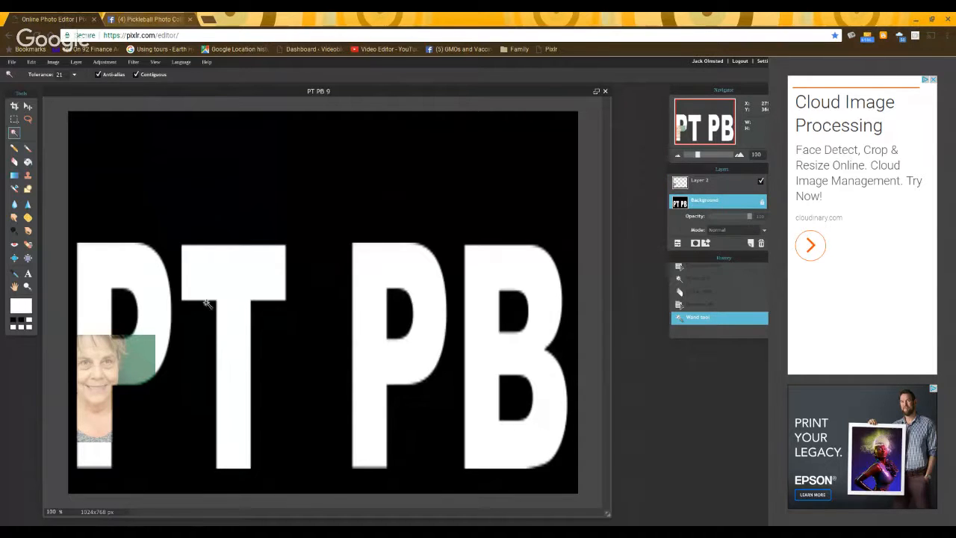
click(125, 316)
Step: Erase the part of the first photo layer inside the first P's hole with the Eraser at brush size 100
click(14, 162)
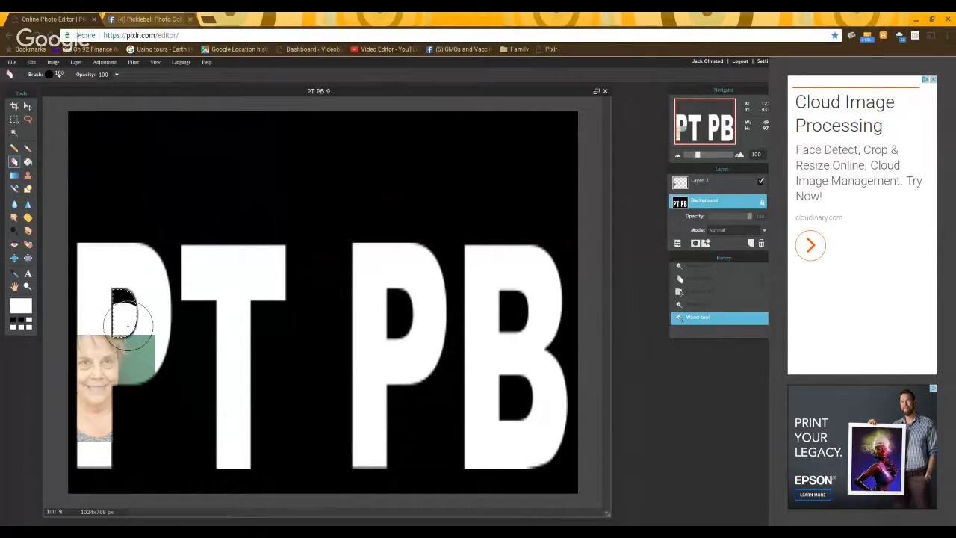
drag(135, 317, 124, 316)
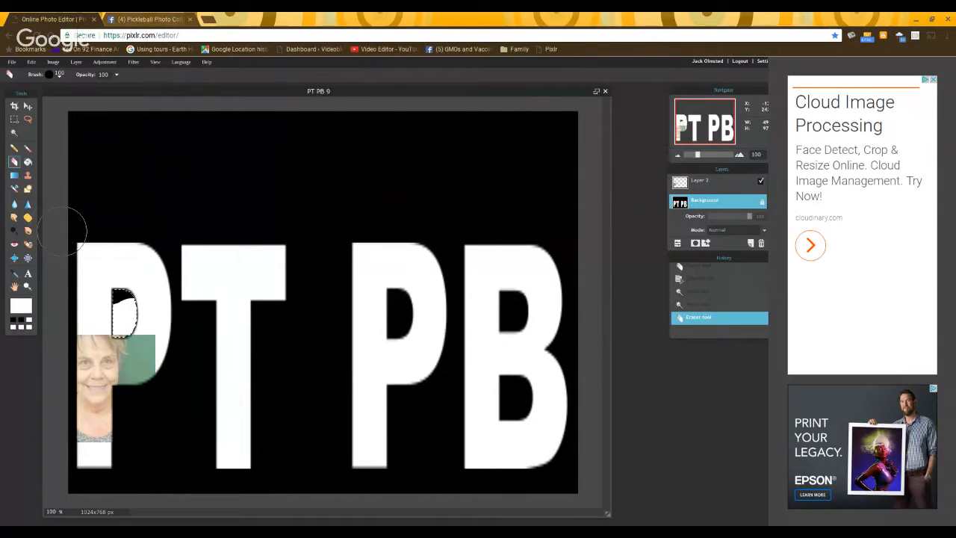
key(ctrl+z)
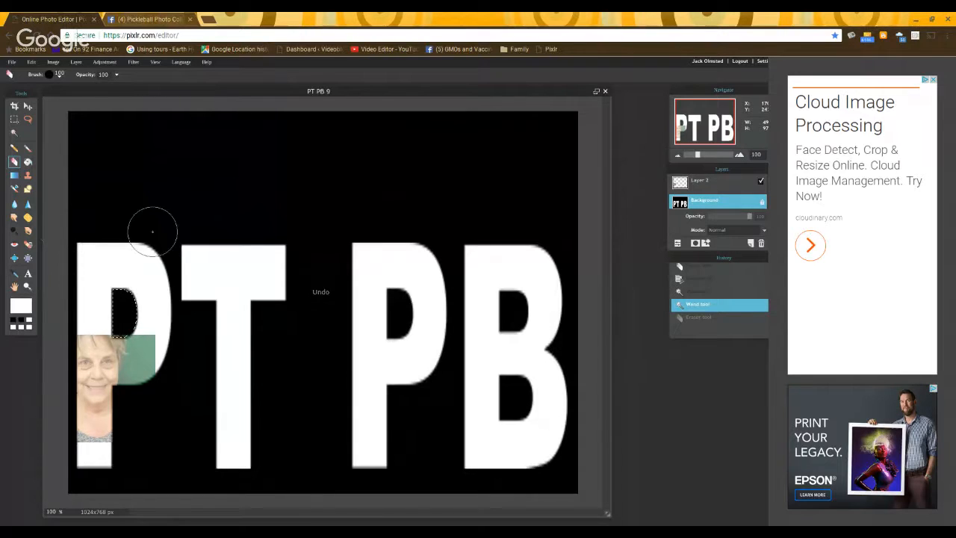
click(703, 185)
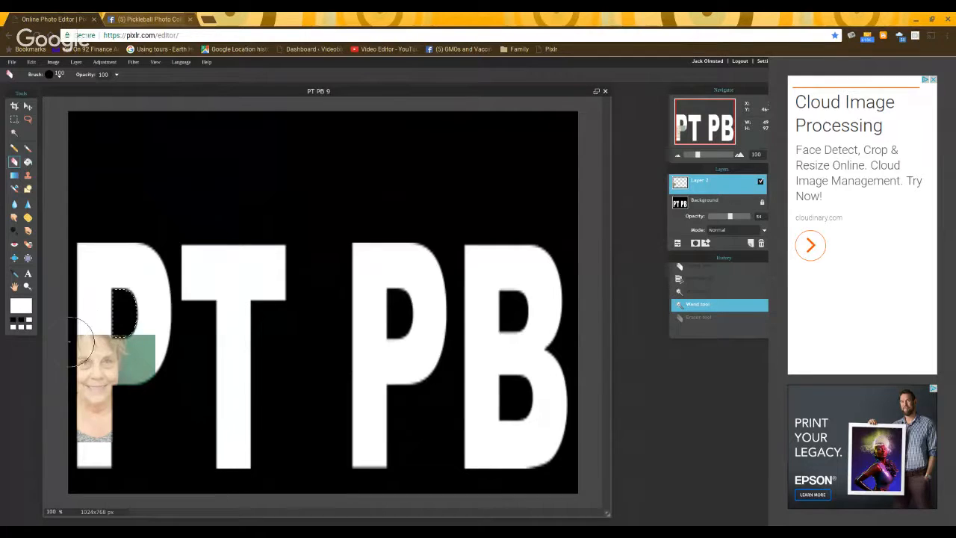
click(136, 302)
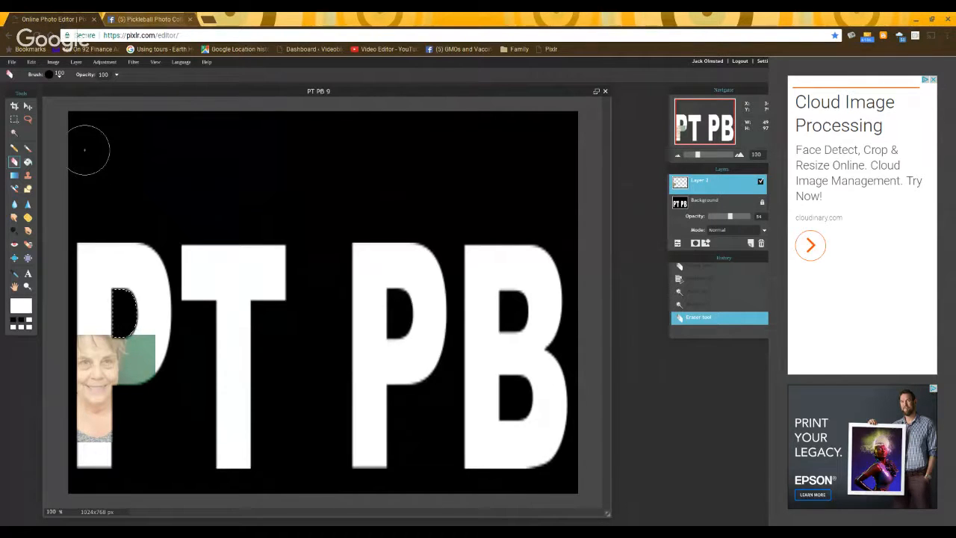
Step: Clear the selection and open the photo of the man with the moustache as a new image layer
click(57, 67)
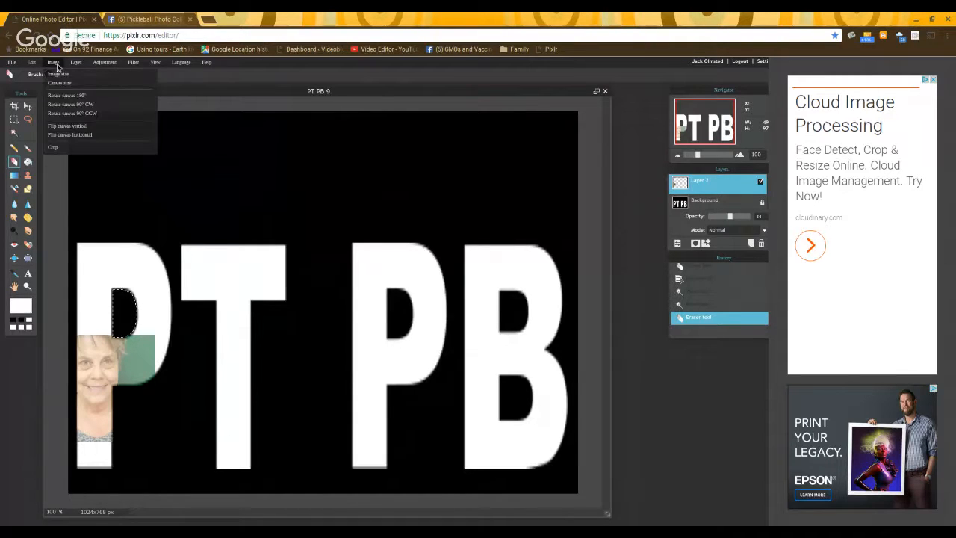
click(83, 65)
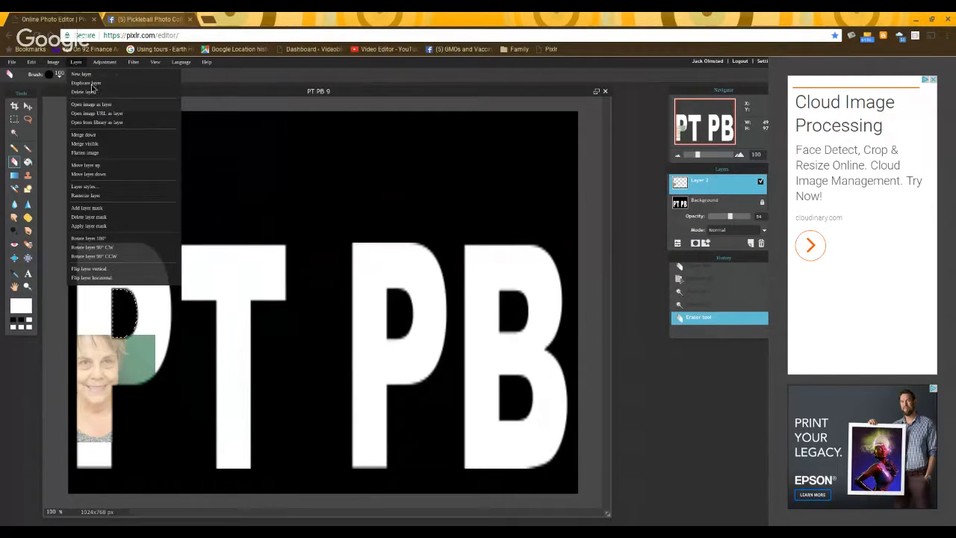
click(94, 105)
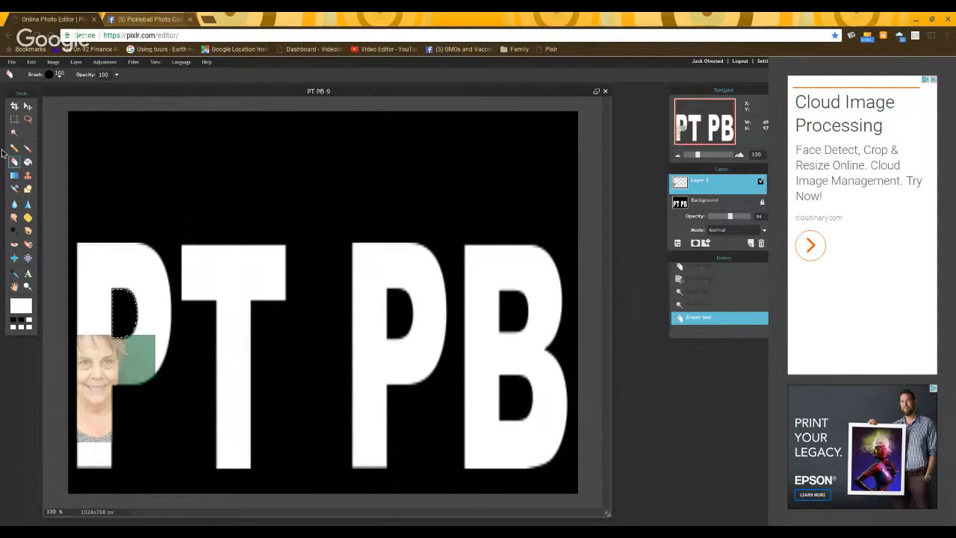
key(ctrl+d)
click(79, 64)
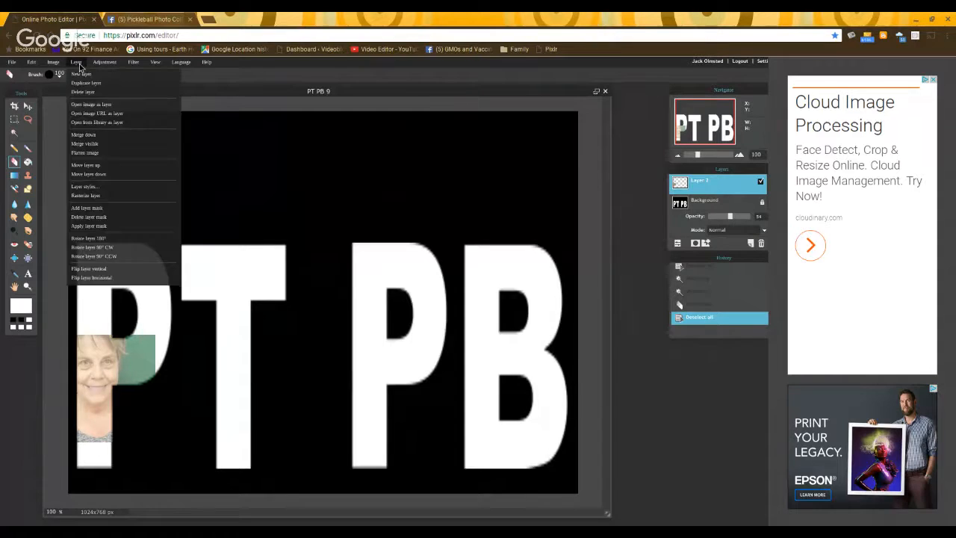
click(90, 105)
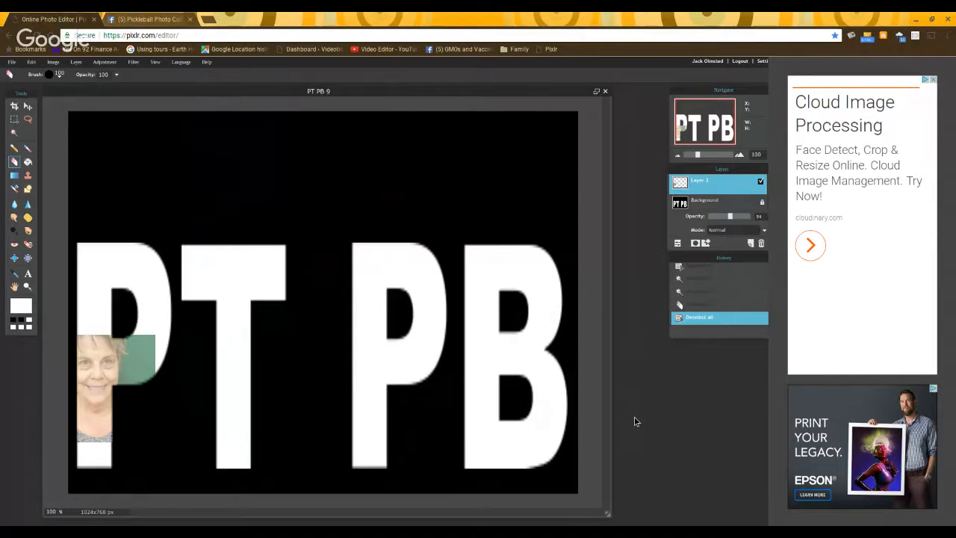
key(ctrl+v)
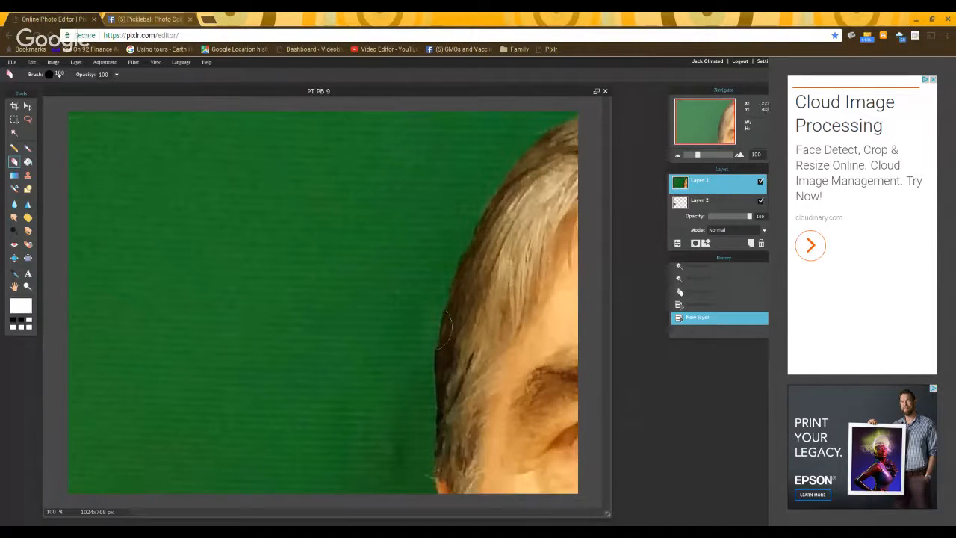
Step: Shrink the new photo with Free transform until the whole portrait fits the canvas, place it over the T and apply the change
click(32, 64)
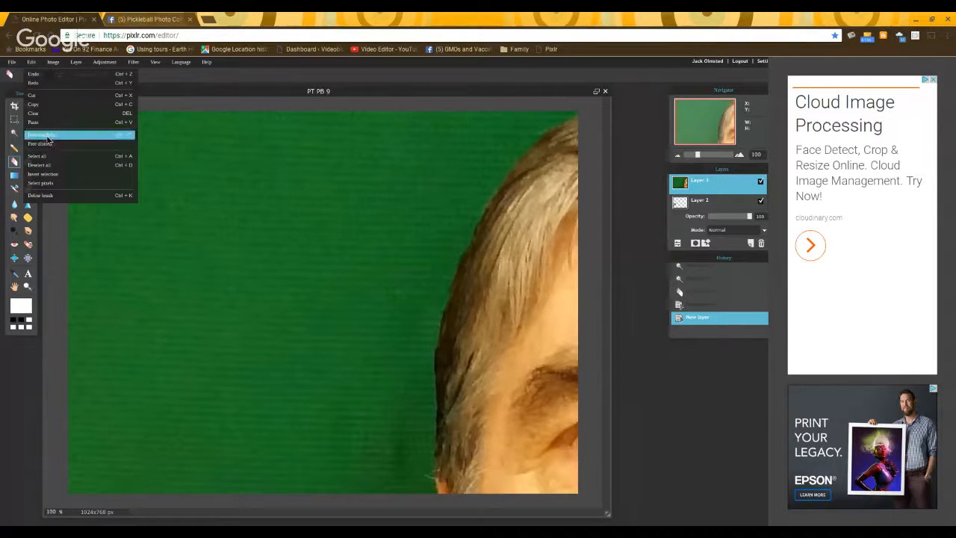
click(47, 140)
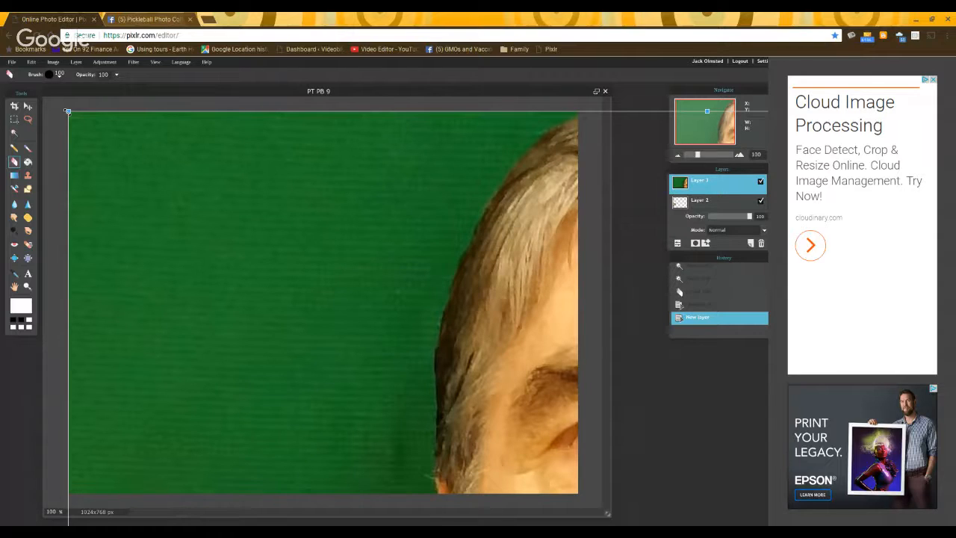
drag(67, 111, 412, 424)
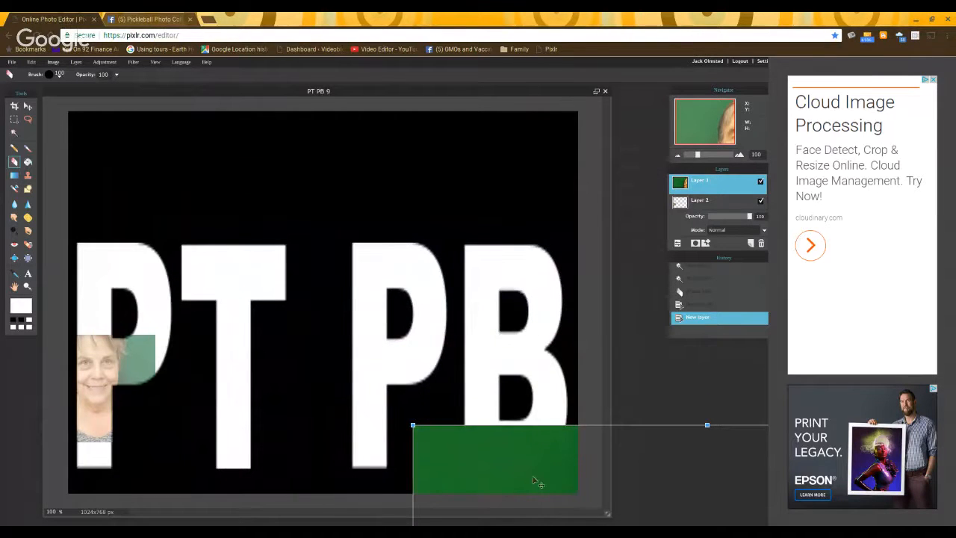
drag(523, 472, 158, 153)
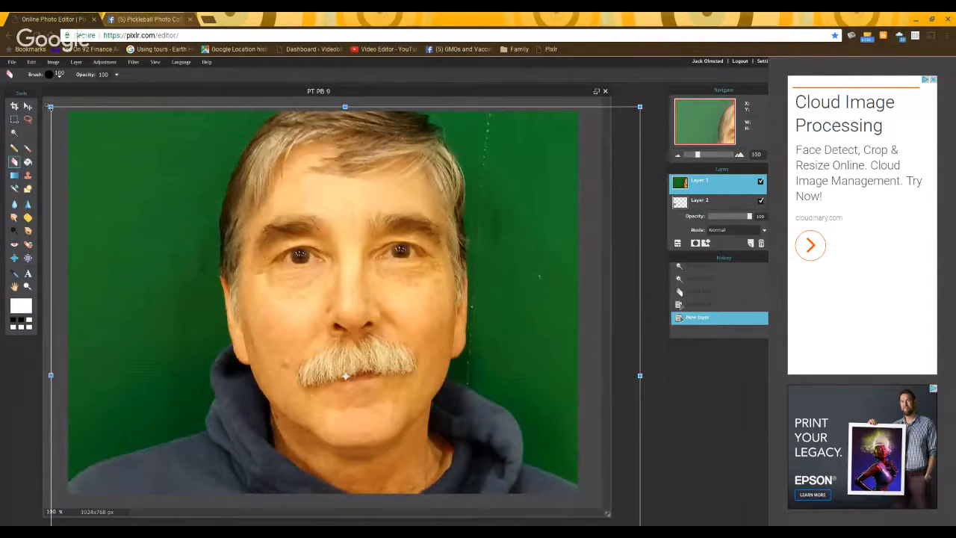
drag(50, 107, 225, 251)
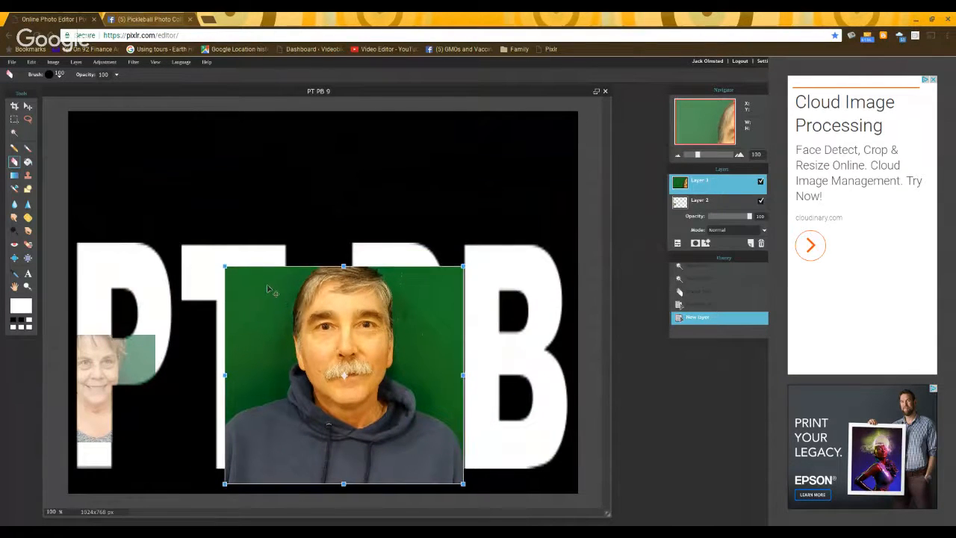
drag(270, 290, 168, 258)
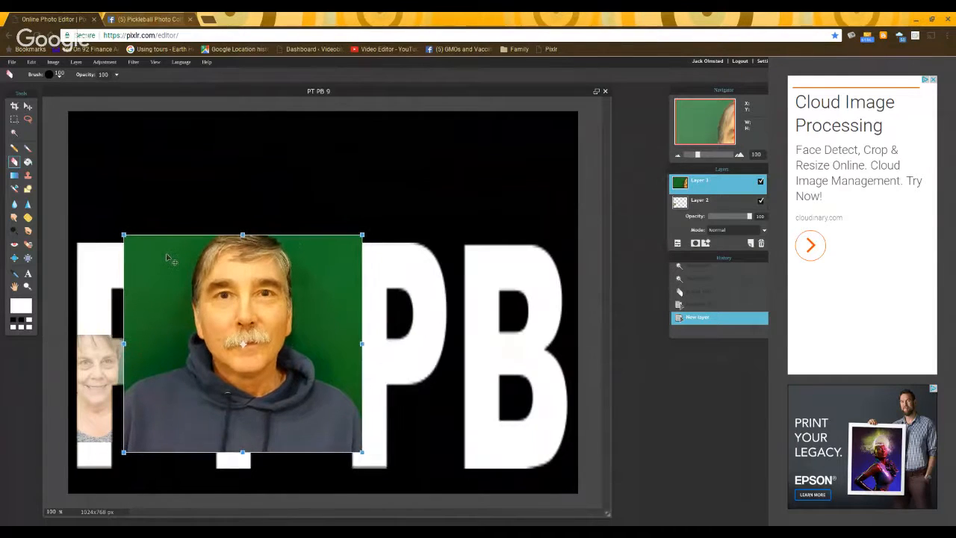
click(699, 420)
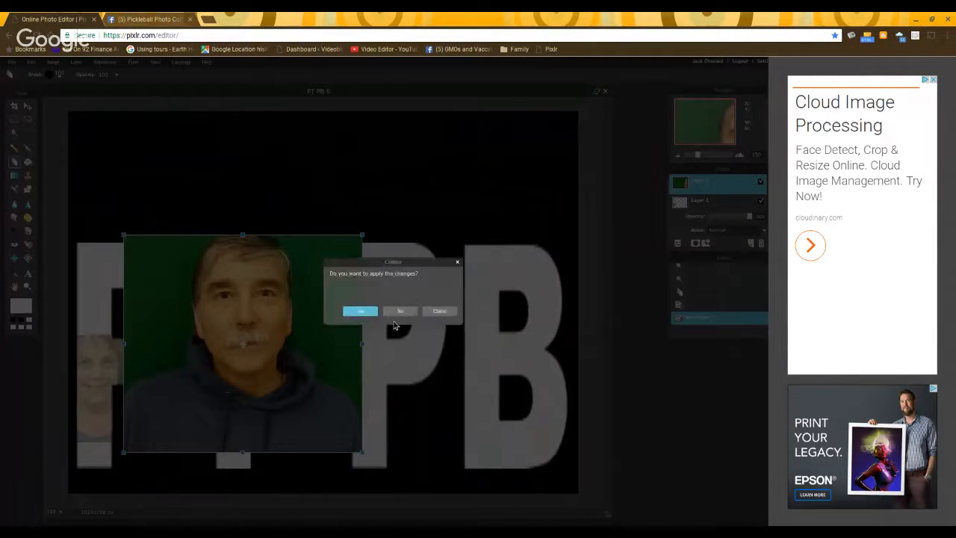
click(361, 311)
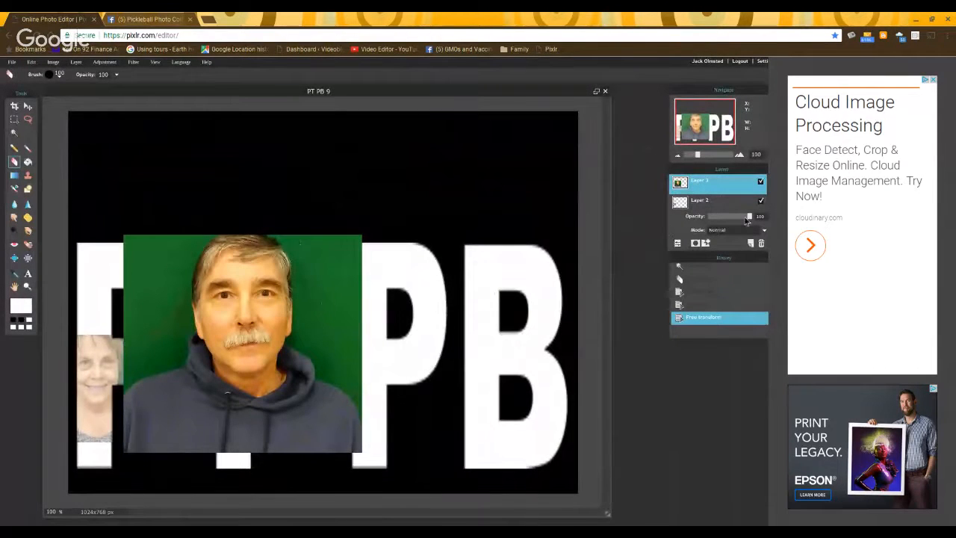
Step: Lower the new photo layer's opacity to 67 and move the photo so the face sits over the T
drag(747, 217, 736, 220)
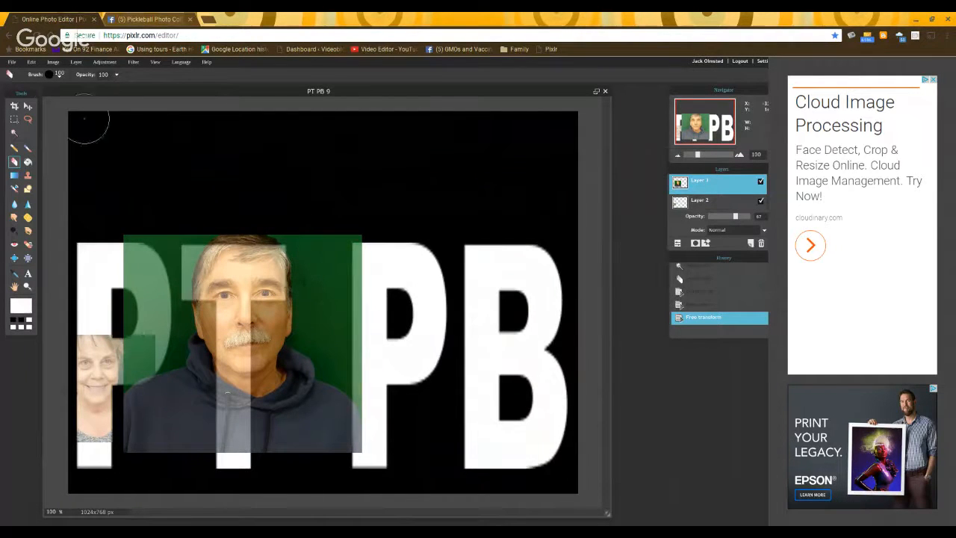
click(28, 108)
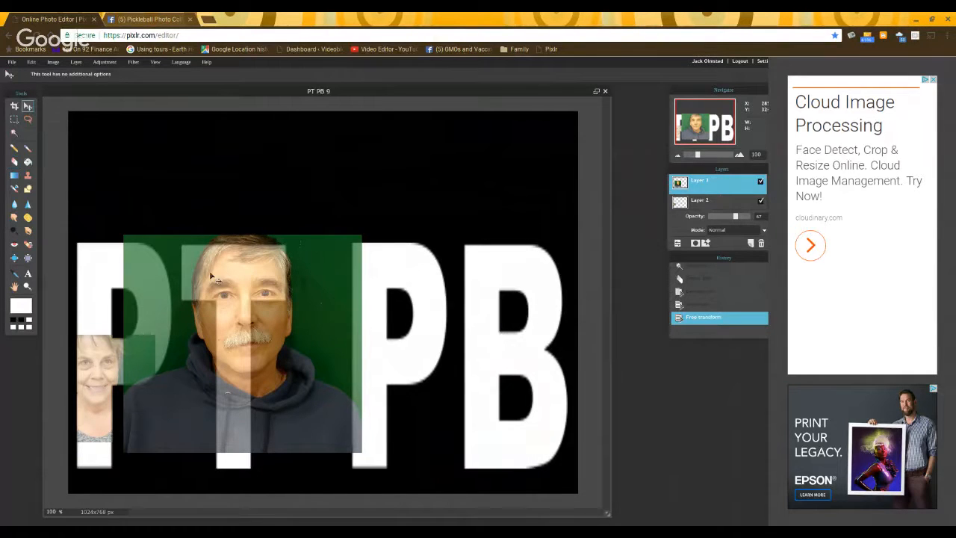
drag(225, 263, 218, 252)
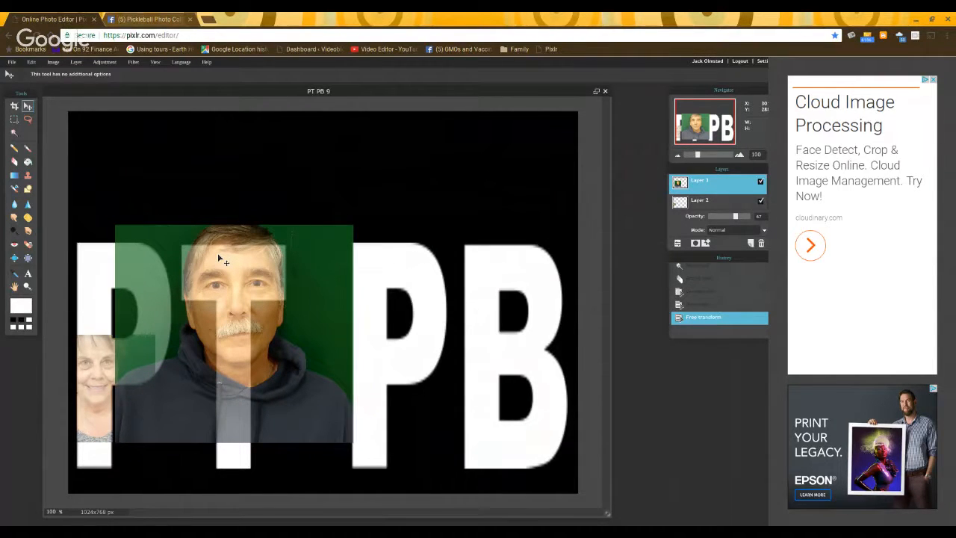
drag(218, 256, 218, 262)
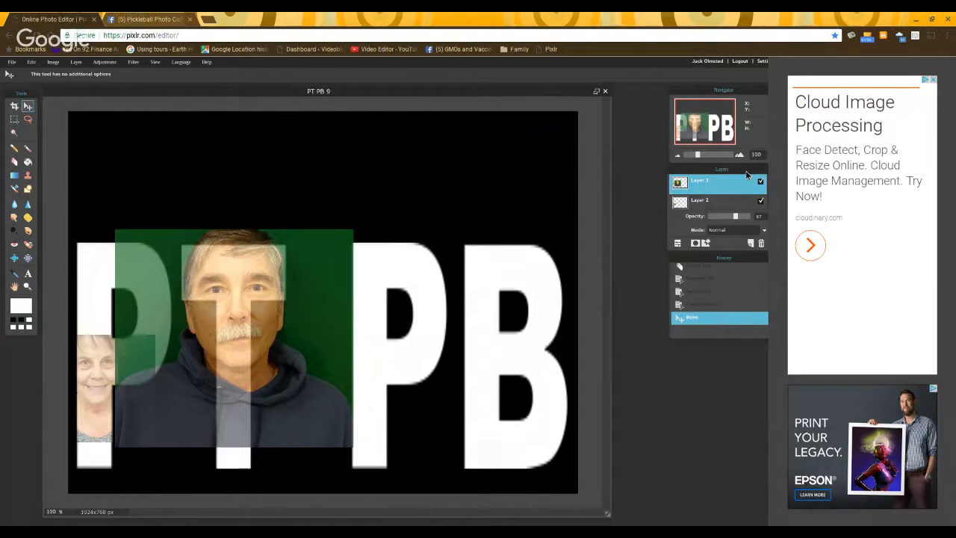
Step: Select the black area surrounding all the letters on the Background layer with the Wand tool at tolerance 21
drag(746, 173, 760, 211)
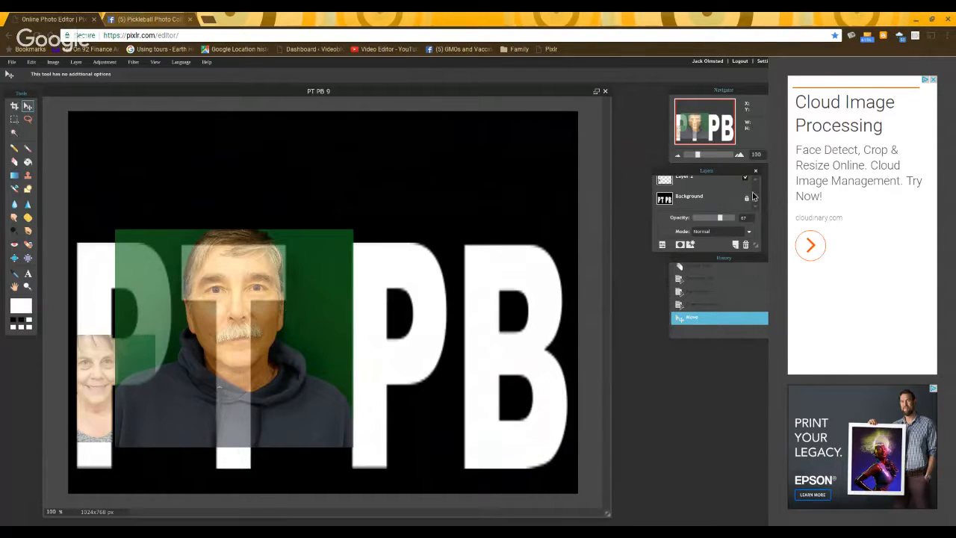
click(676, 202)
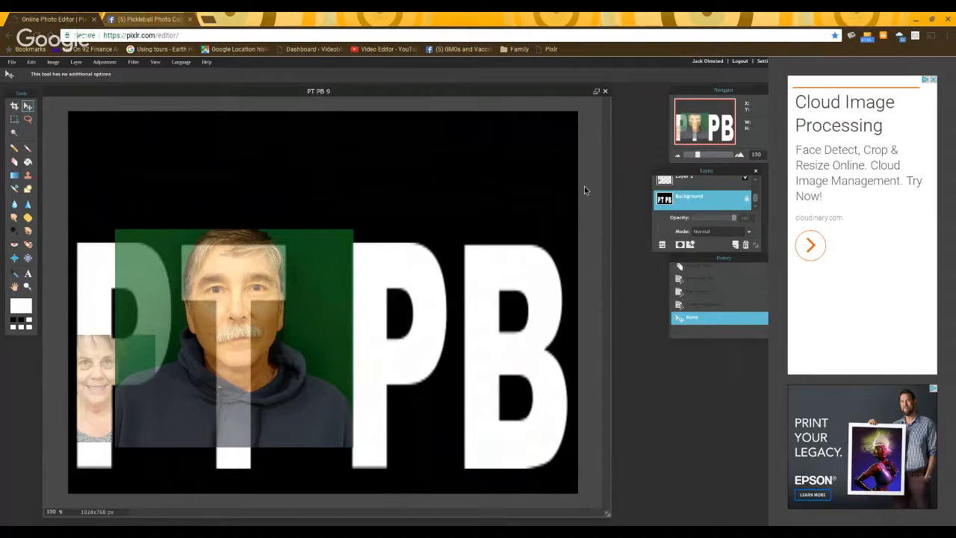
click(14, 133)
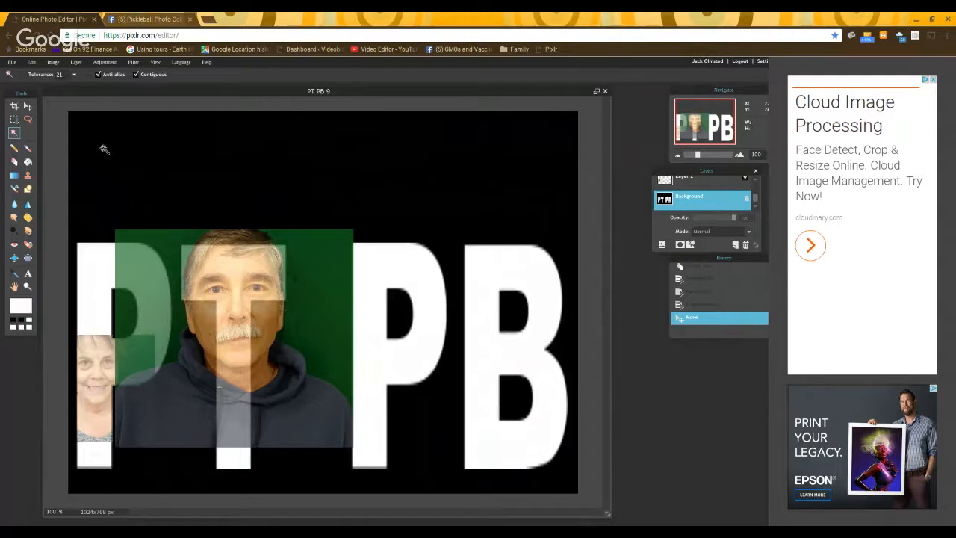
click(104, 149)
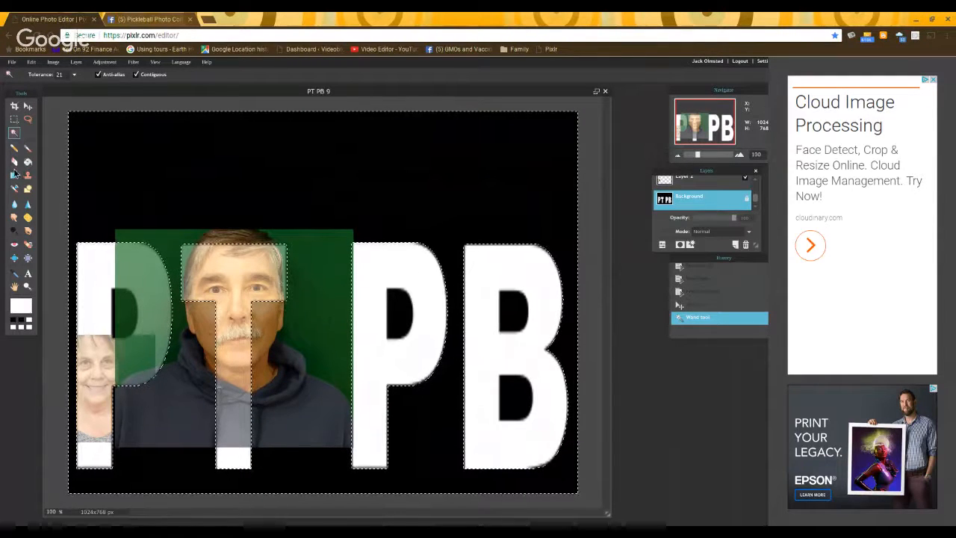
Step: Erase the parts of the moustached man's photo on Layer 3 that lie over the selected black area around the letters
click(14, 163)
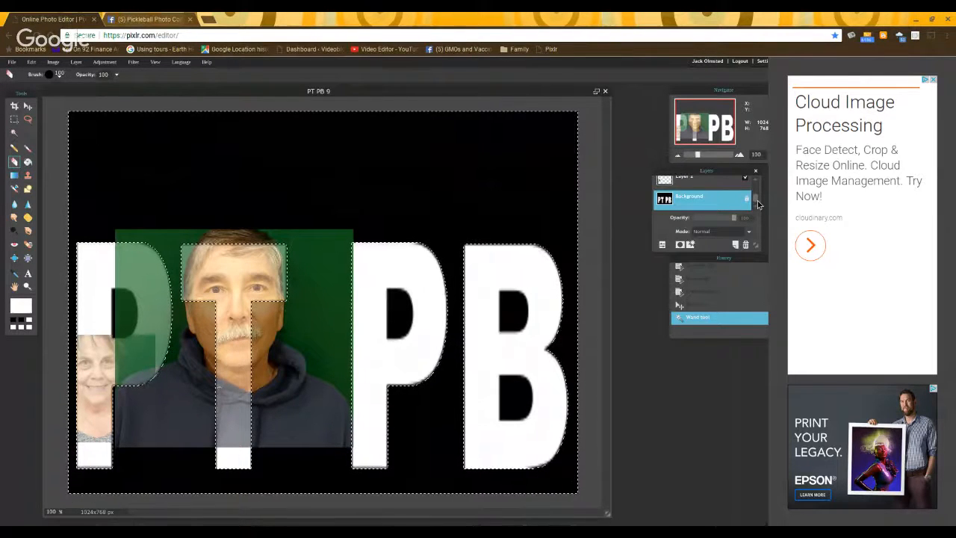
scroll(760, 189, up, 2)
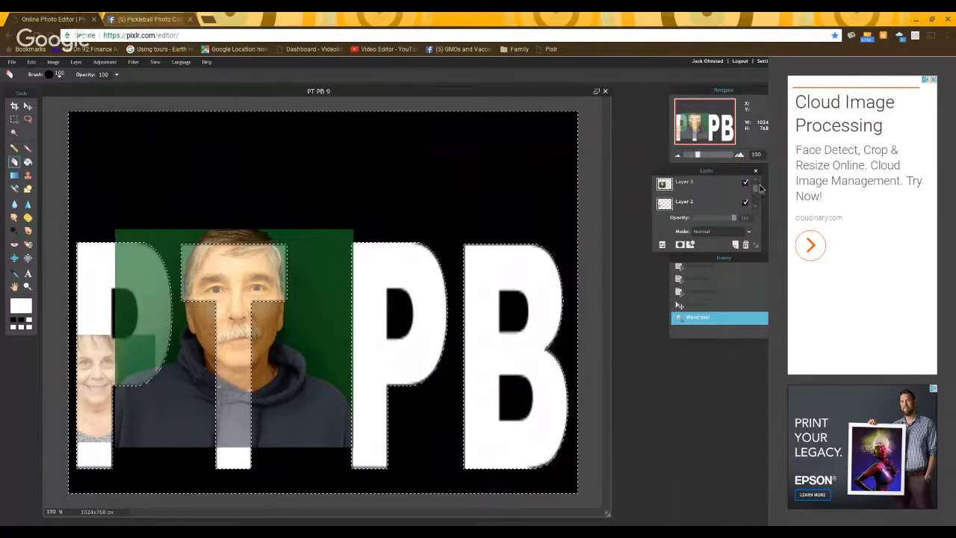
click(684, 185)
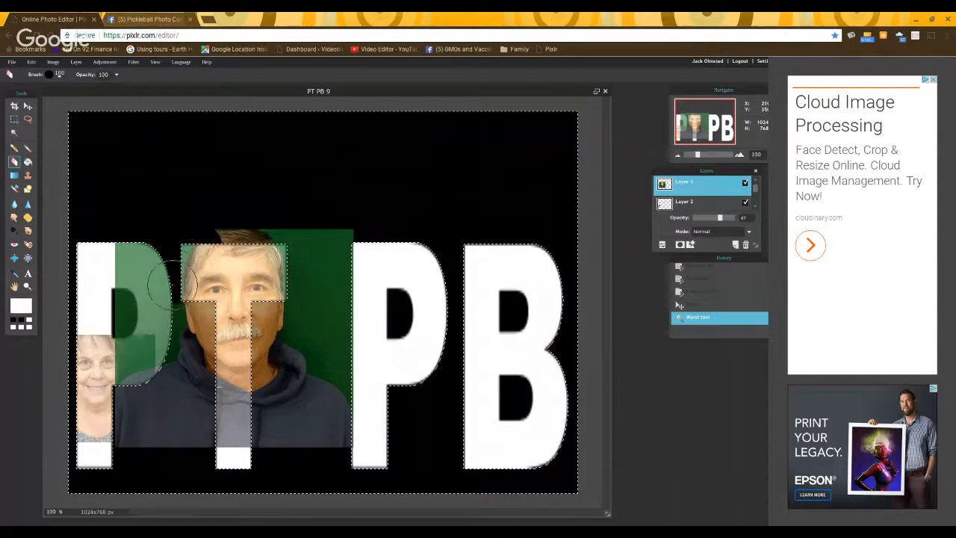
mouse_move(173, 278)
mouse_down()
mouse_move(187, 359)
mouse_move(174, 381)
mouse_move(110, 383)
mouse_move(147, 439)
mouse_move(113, 438)
mouse_move(112, 428)
mouse_move(217, 414)
mouse_move(269, 430)
mouse_move(186, 435)
mouse_move(222, 406)
mouse_move(248, 335)
mouse_move(236, 298)
mouse_move(201, 260)
mouse_move(212, 319)
mouse_up()
key(ctrl+z)
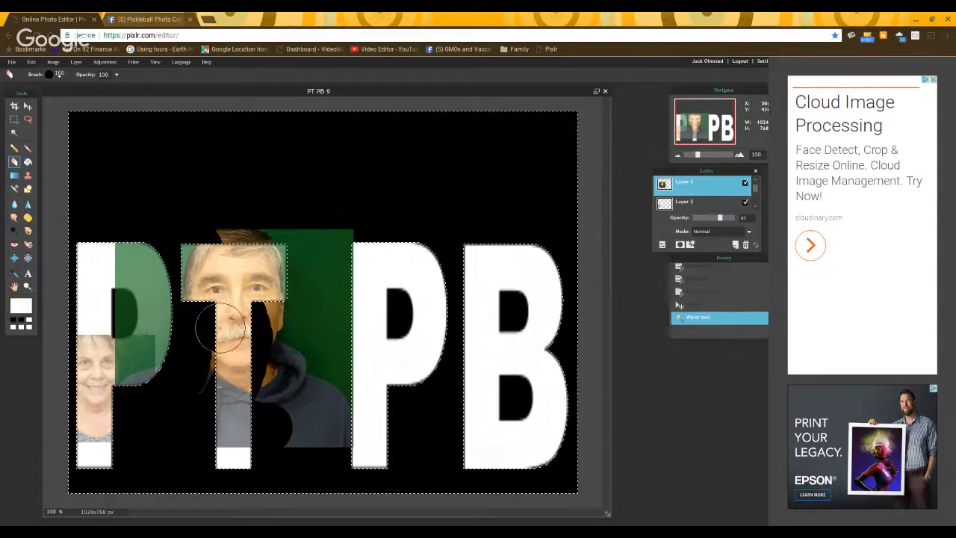
drag(220, 418, 297, 461)
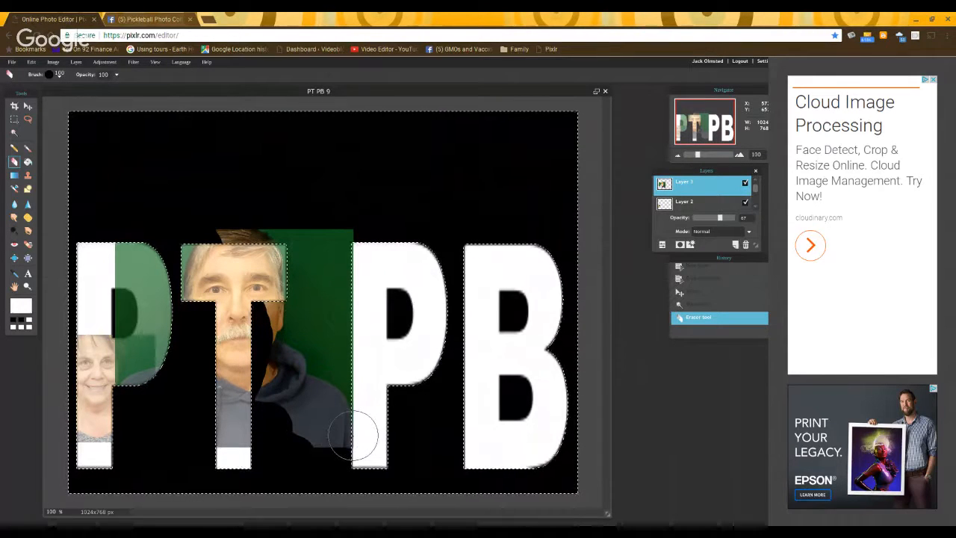
mouse_move(337, 431)
mouse_down()
mouse_move(291, 415)
mouse_move(252, 367)
mouse_move(282, 324)
mouse_move(284, 300)
mouse_move(301, 333)
mouse_move(296, 407)
mouse_move(328, 411)
mouse_move(348, 388)
mouse_move(307, 254)
mouse_move(315, 219)
mouse_move(345, 235)
mouse_move(325, 337)
mouse_up()
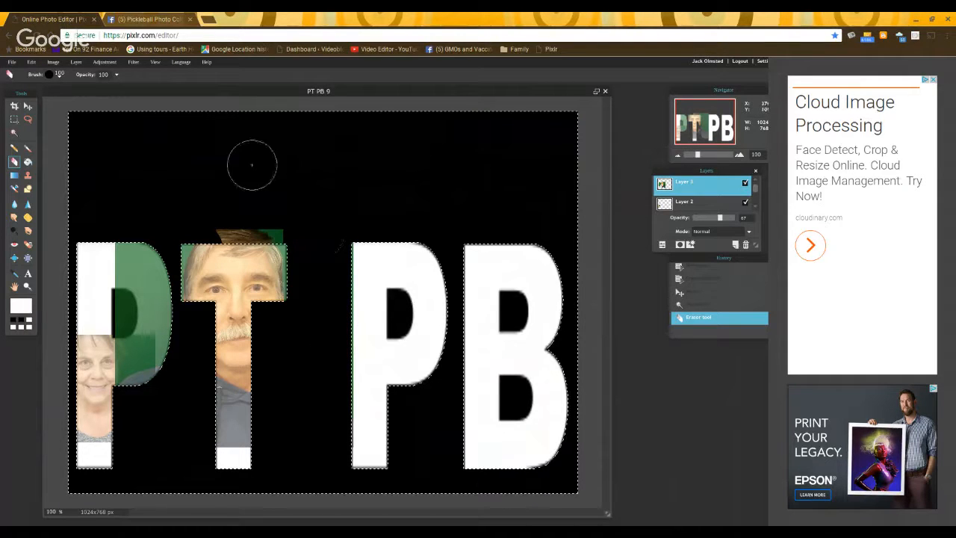
mouse_move(253, 198)
mouse_down()
mouse_move(250, 217)
mouse_move(226, 231)
mouse_move(235, 239)
mouse_move(309, 235)
mouse_up()
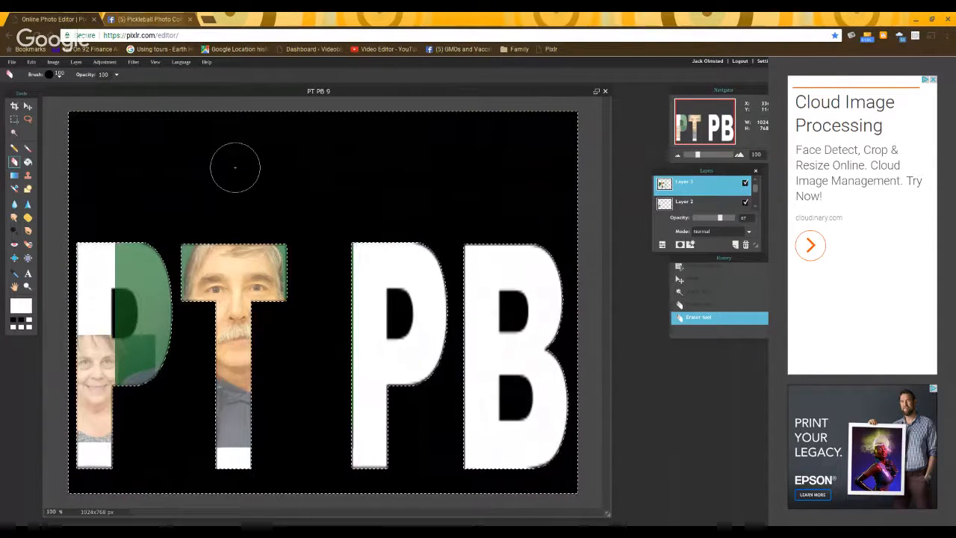
Step: Invert the selection, erase the green sliver along the left edge of the second P, and clear the selection
click(33, 63)
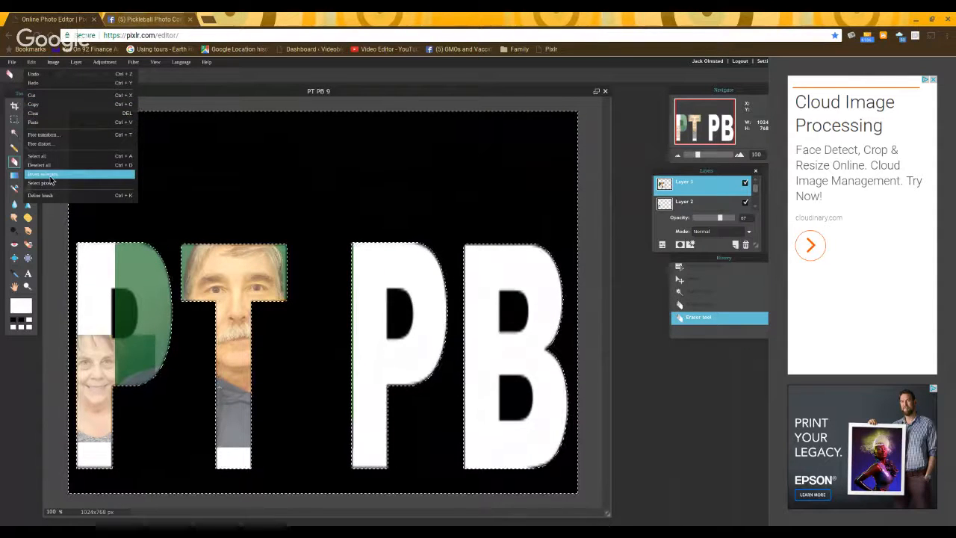
click(50, 176)
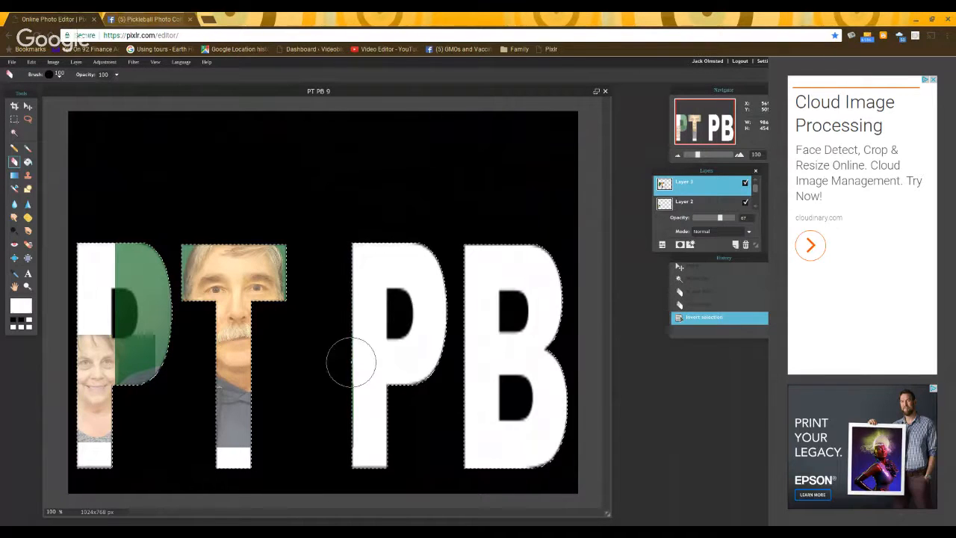
click(354, 468)
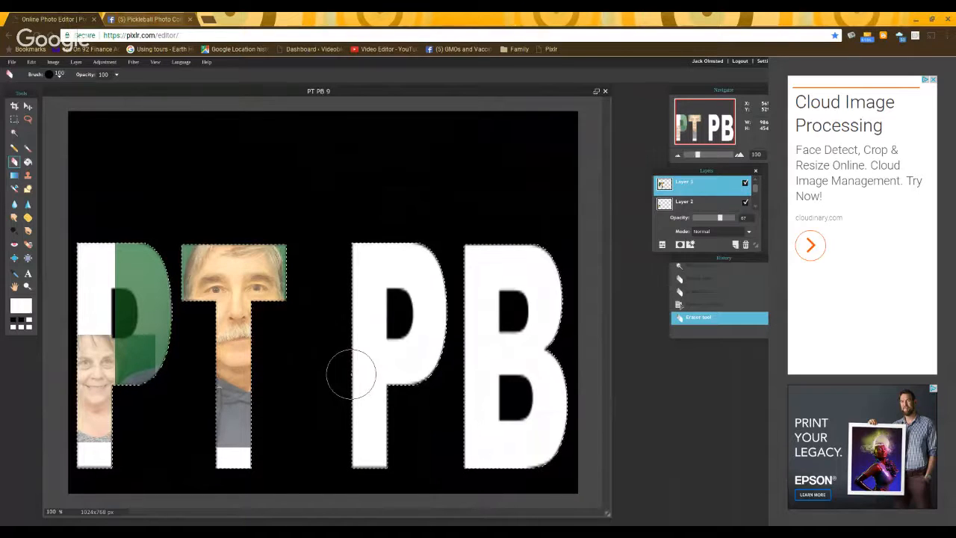
click(31, 62)
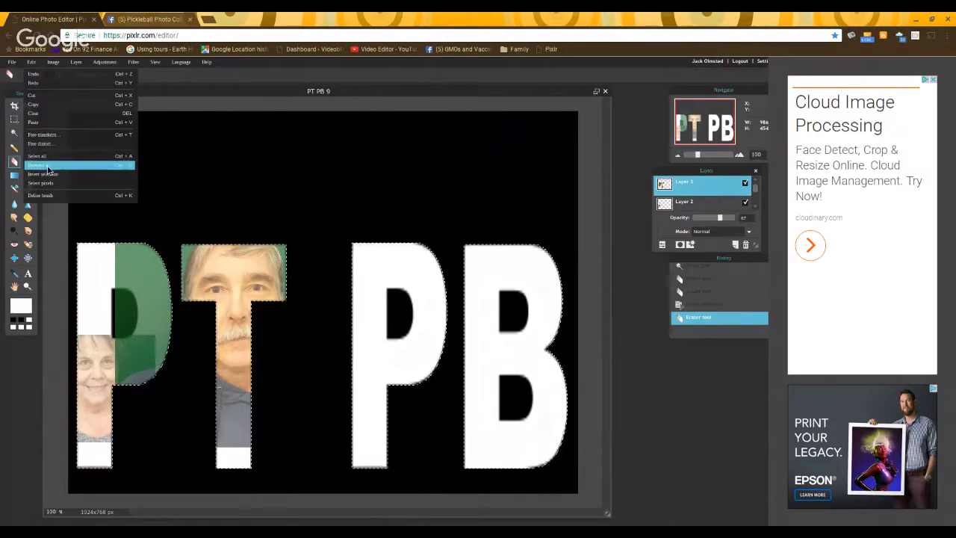
click(39, 165)
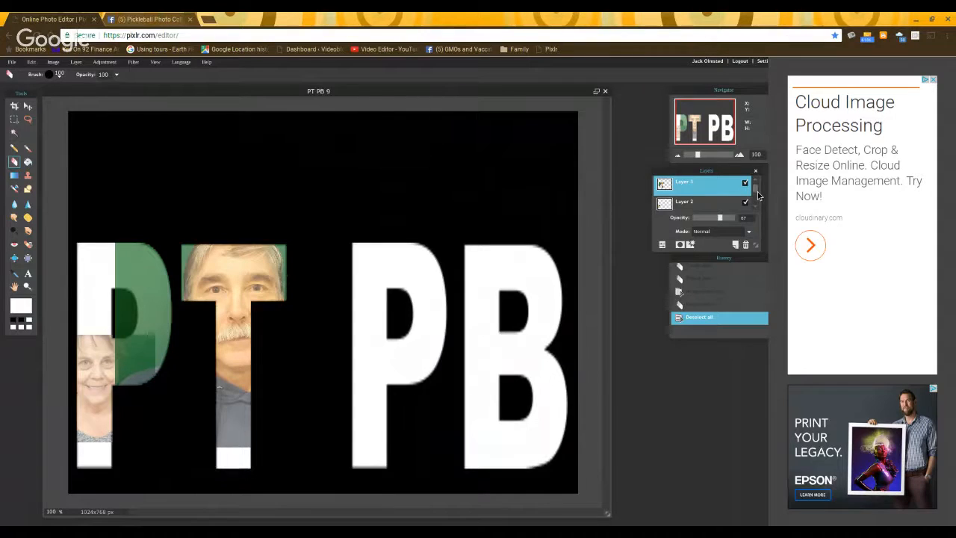
Step: Select the black hole inside the first P on the Background layer with the Wand tool at tolerance 21
scroll(755, 209, down, 2)
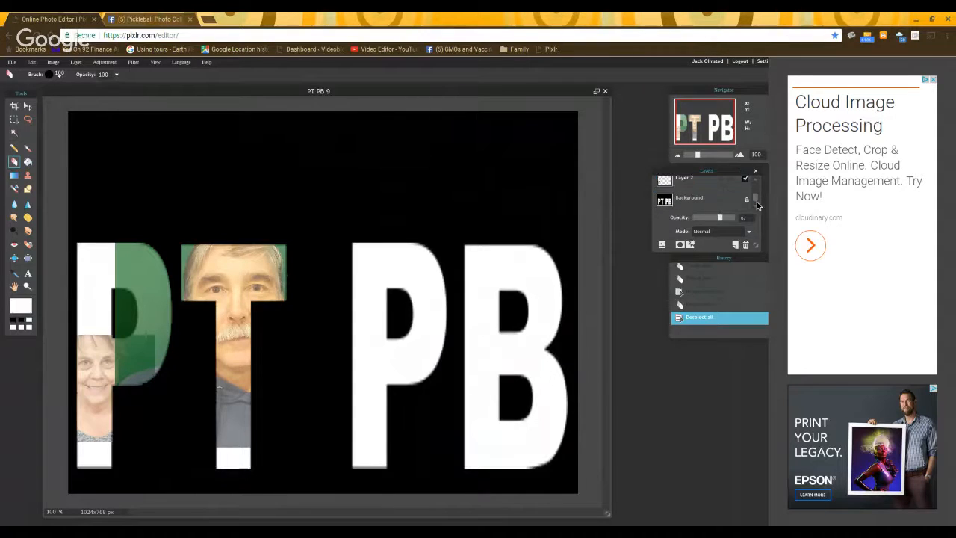
click(702, 201)
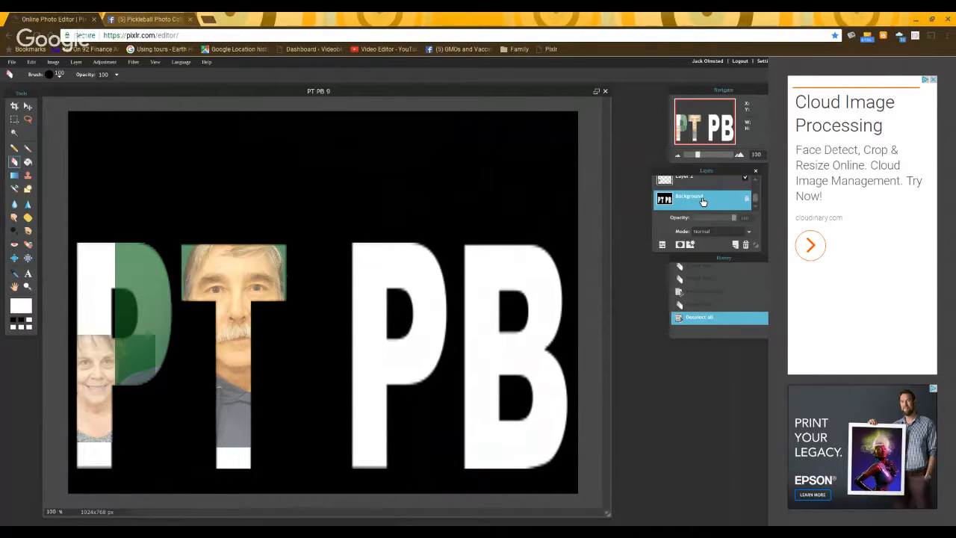
click(14, 133)
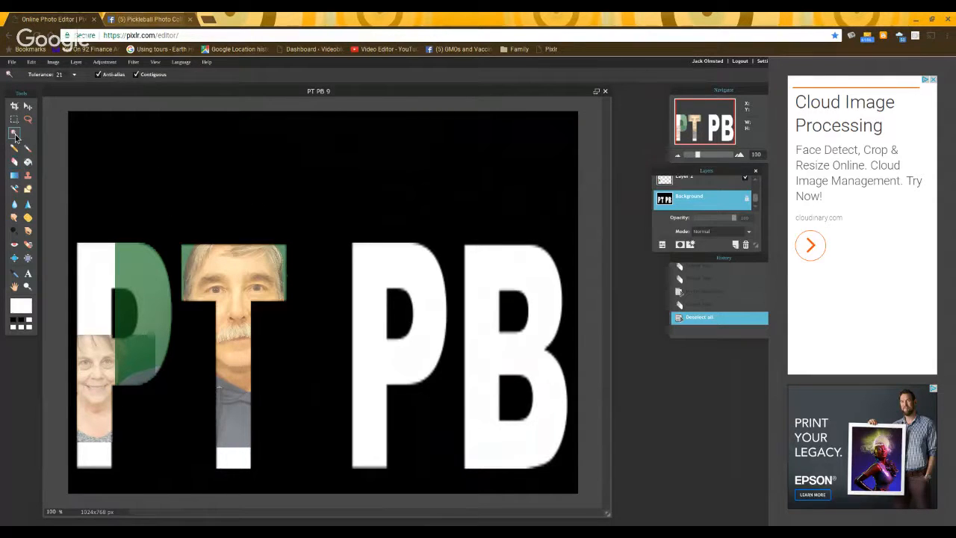
click(128, 308)
Step: Erase the green photo area inside the first P's hole on Layer 3 and clear the selection
drag(759, 185, 757, 181)
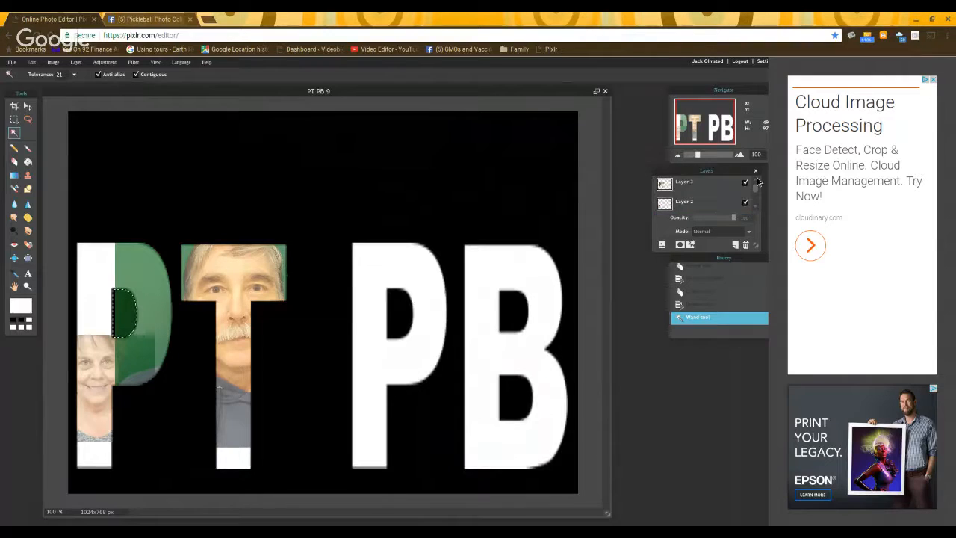
click(689, 186)
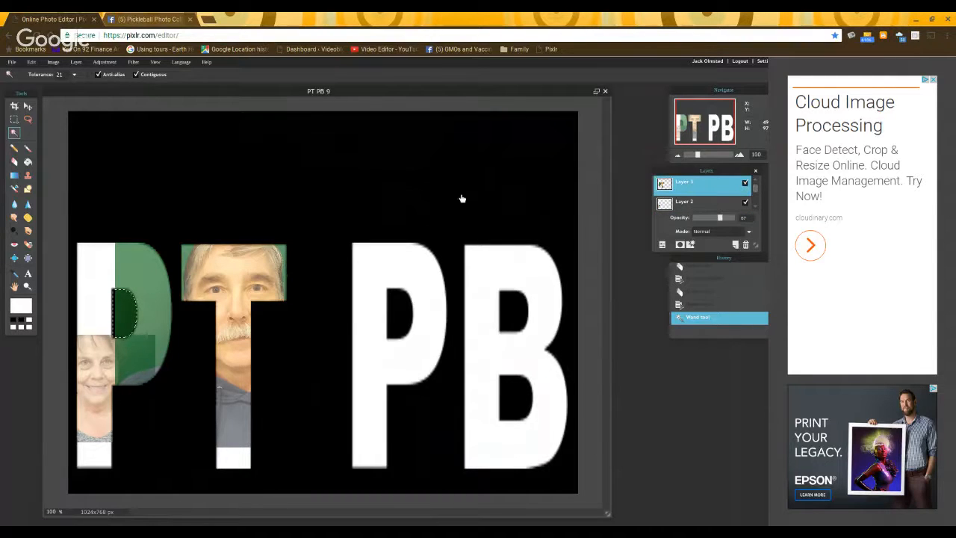
click(15, 163)
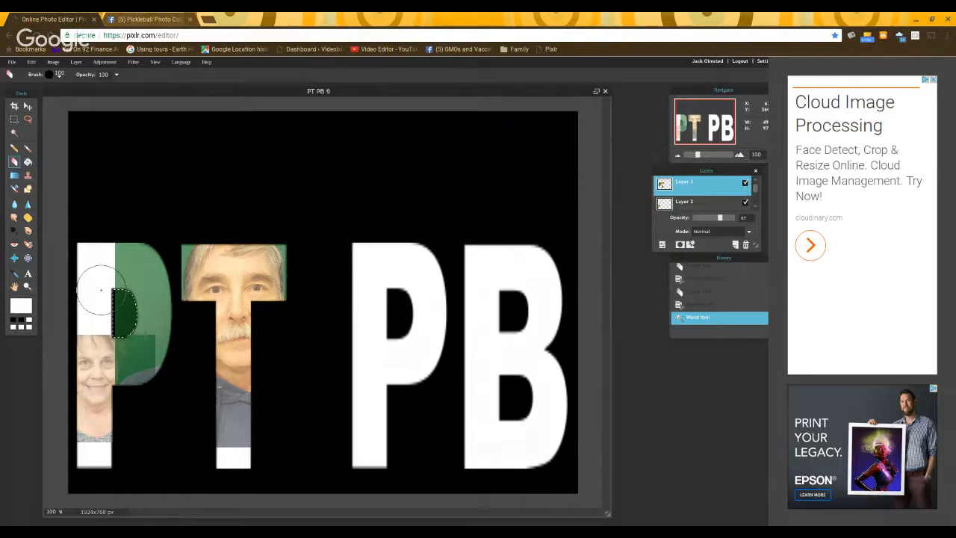
click(134, 307)
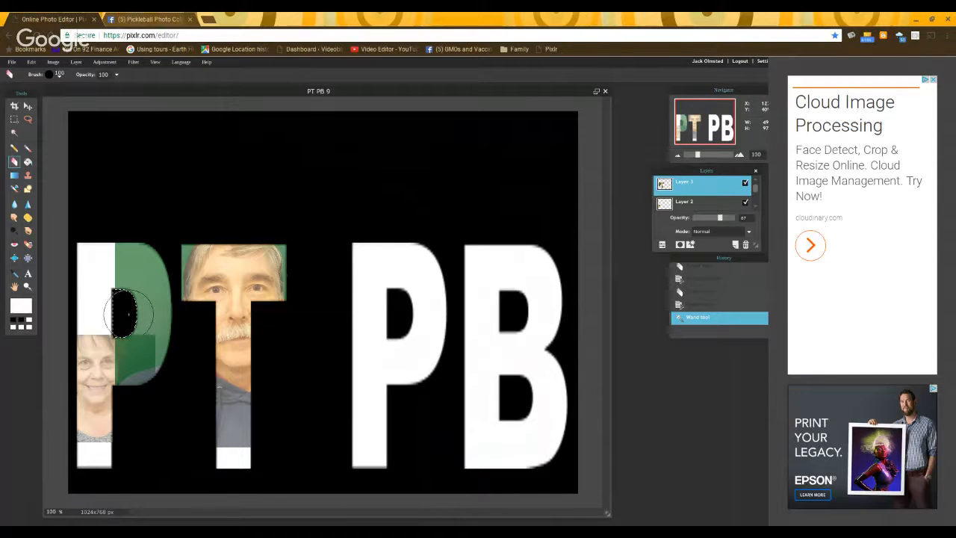
click(133, 313)
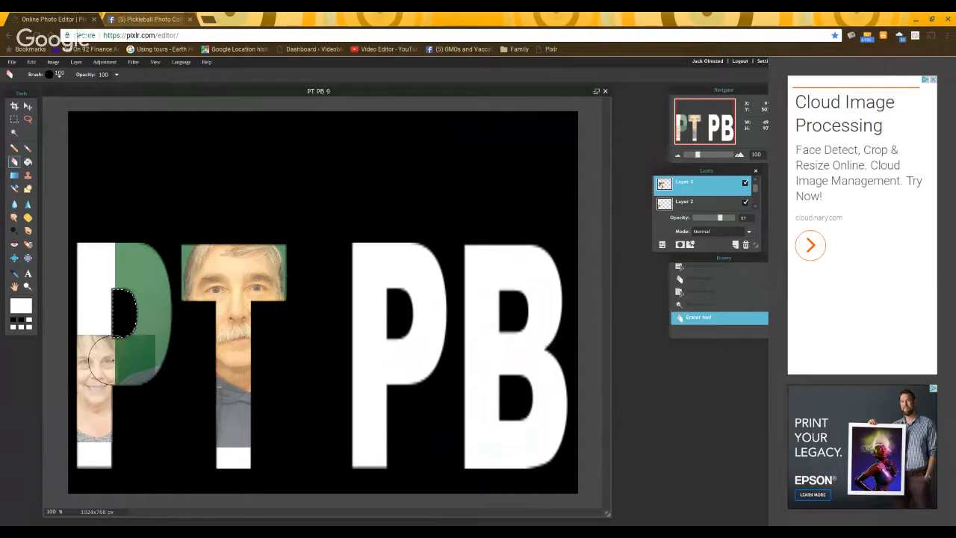
click(33, 64)
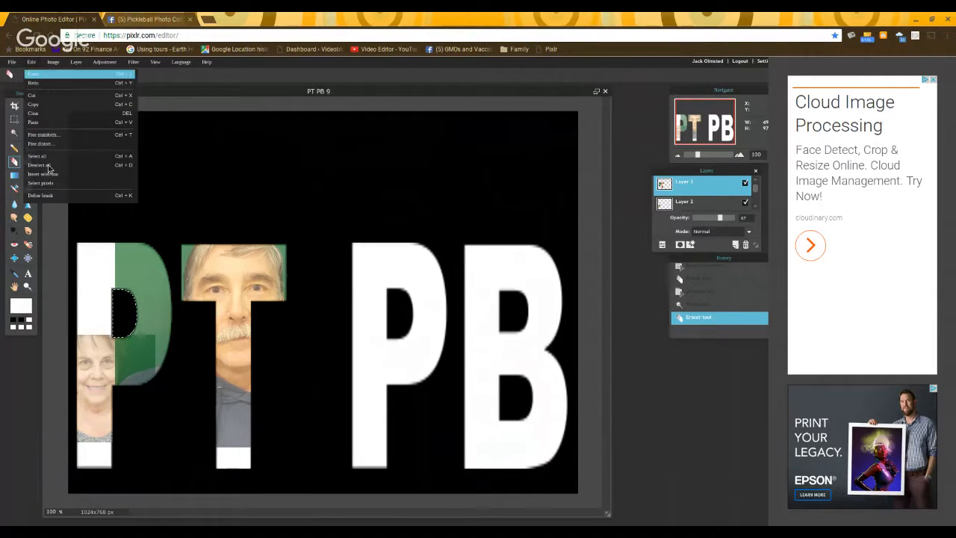
click(43, 165)
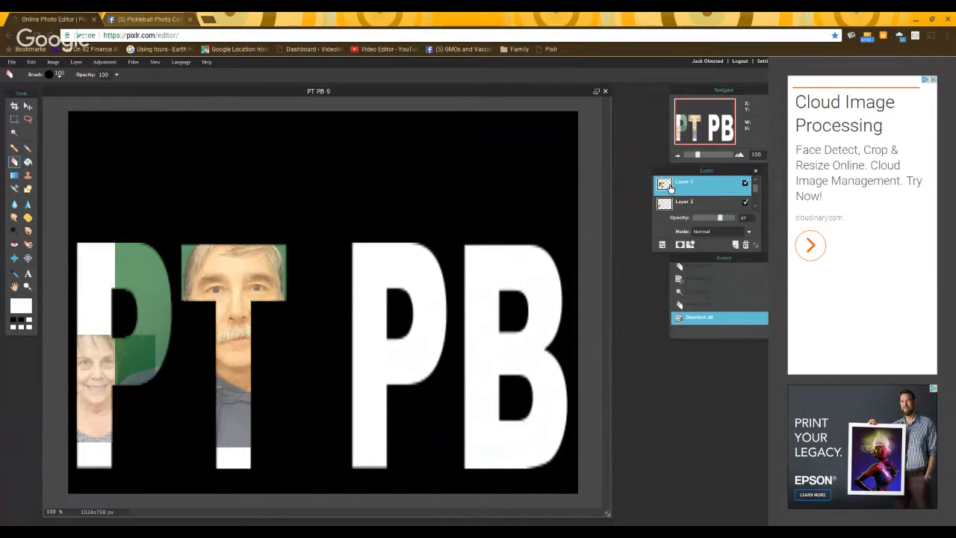
Step: Reorder the layers so that Layer 3 with the man's photo sits below Layer 2 with the woman's photo
drag(670, 187, 670, 207)
scroll(757, 196, down, 1)
drag(682, 185, 670, 212)
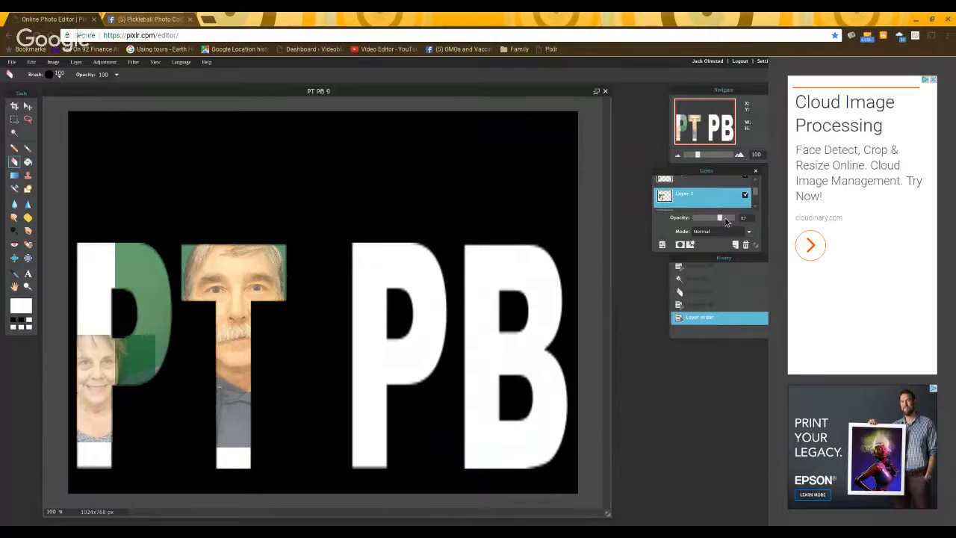
Step: Raise the opacity of both photo layers, Layer 3 and Layer 2, to 100
drag(725, 221, 735, 218)
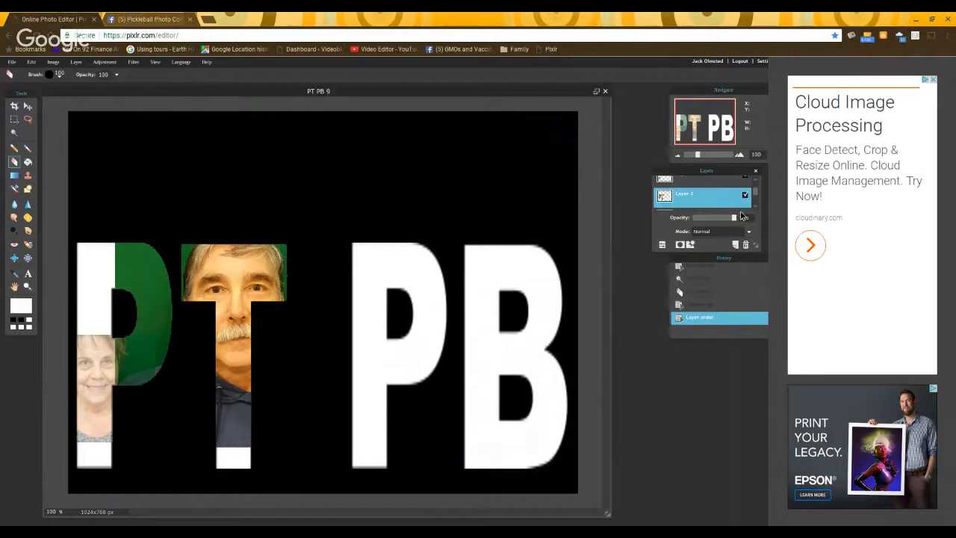
drag(758, 193, 761, 187)
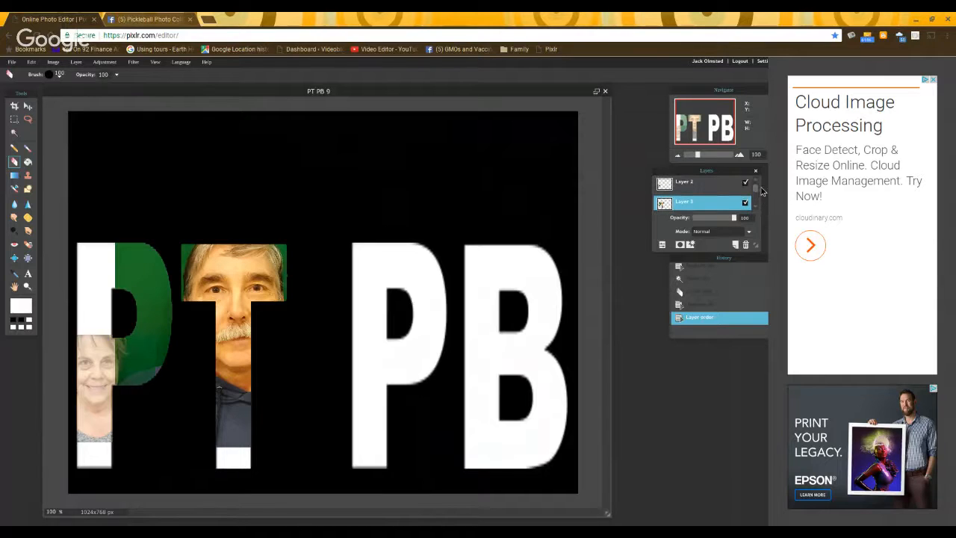
click(706, 186)
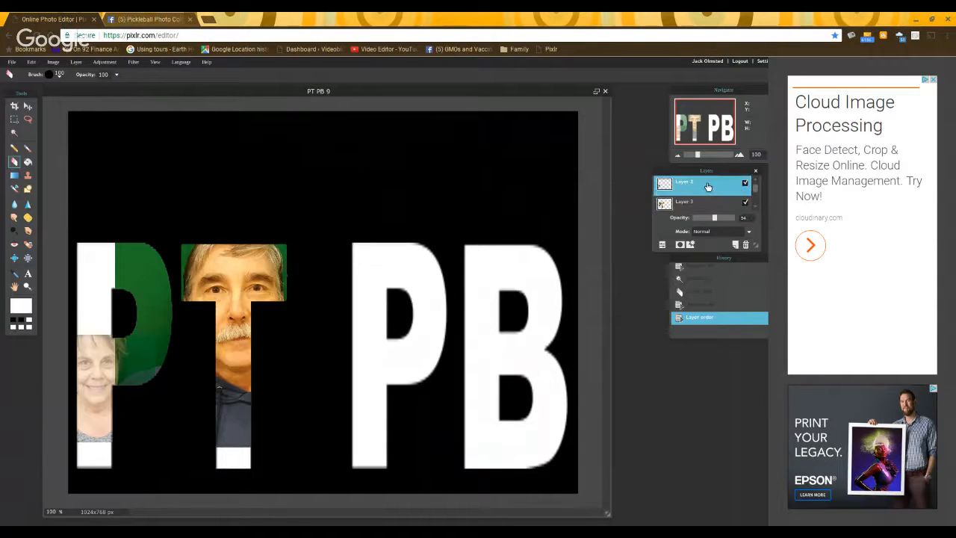
drag(715, 219, 746, 219)
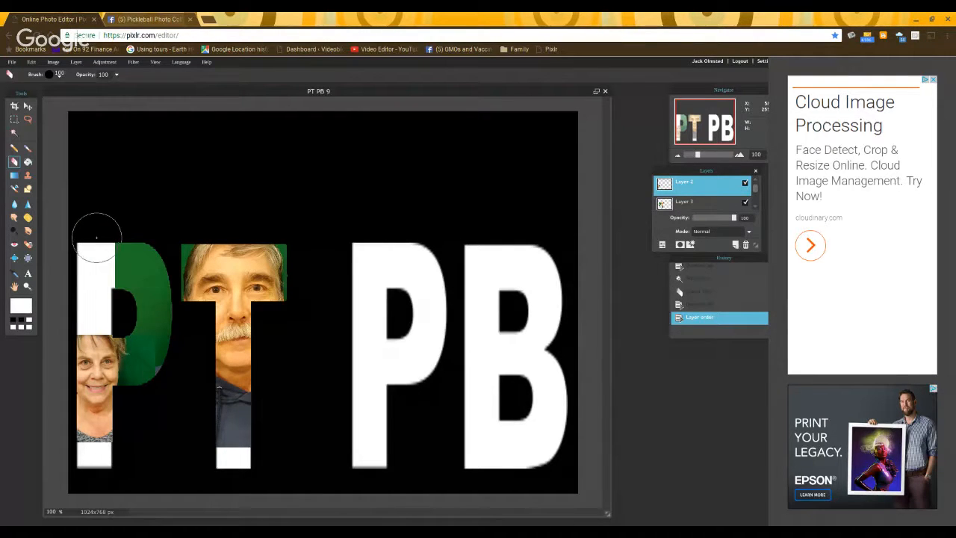
Step: Select the whole white shape of the first P on the Background layer with the Wand tool at tolerance 21
click(32, 63)
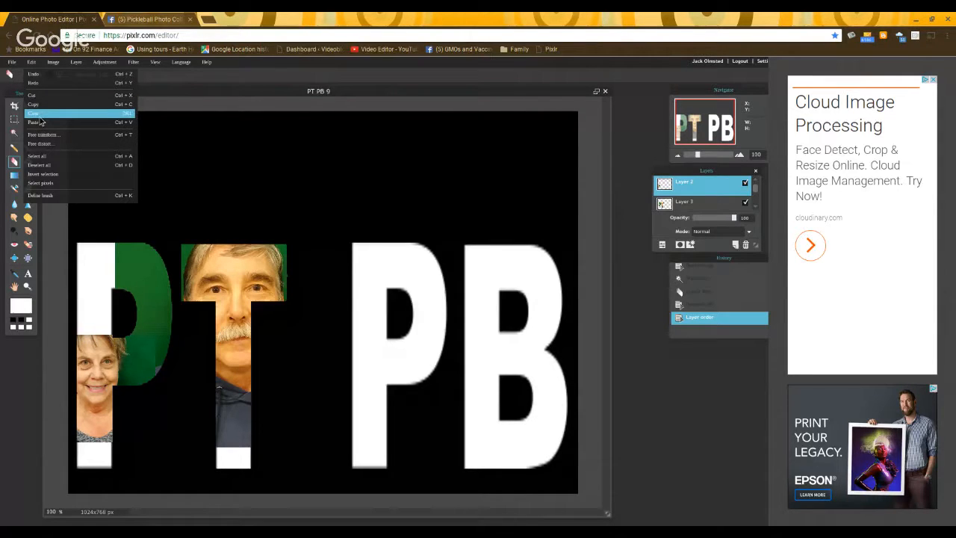
drag(756, 189, 761, 210)
click(681, 205)
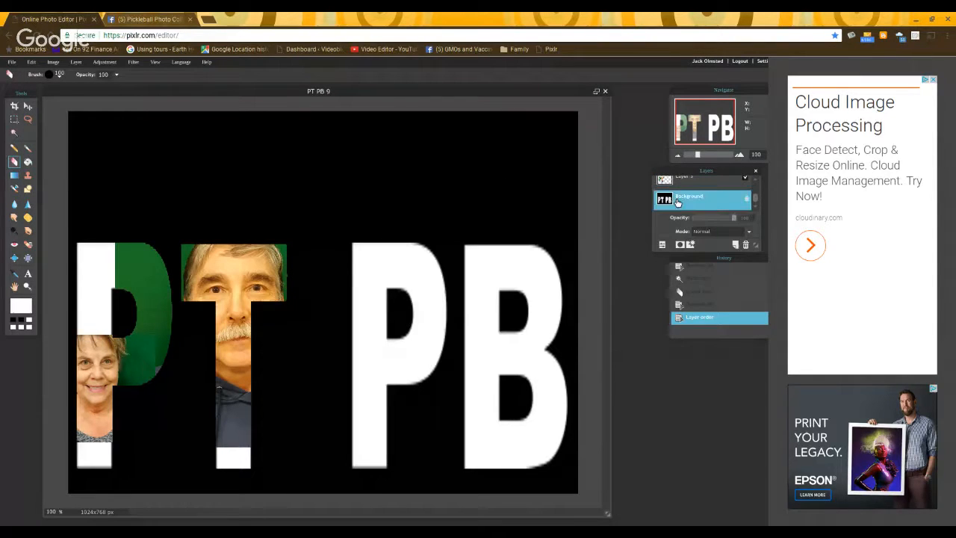
click(13, 134)
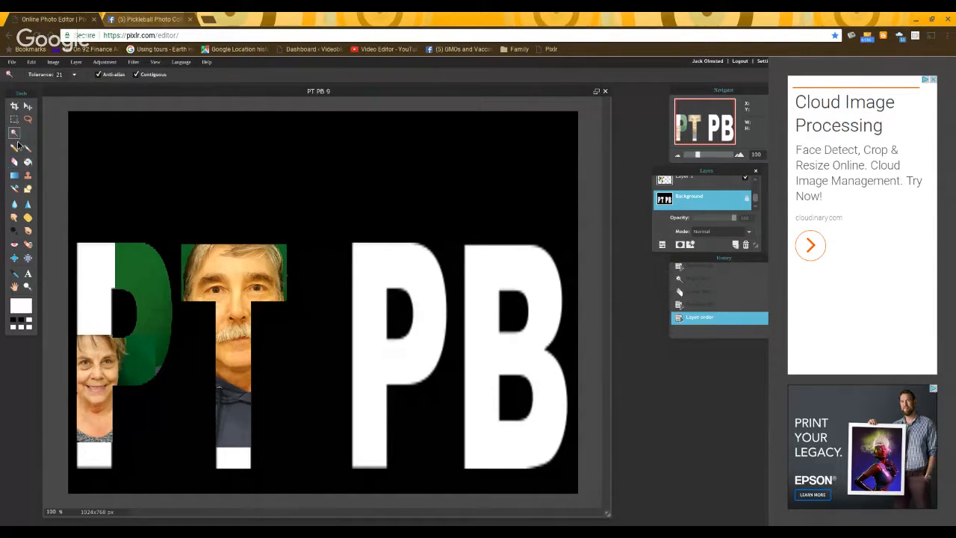
click(99, 264)
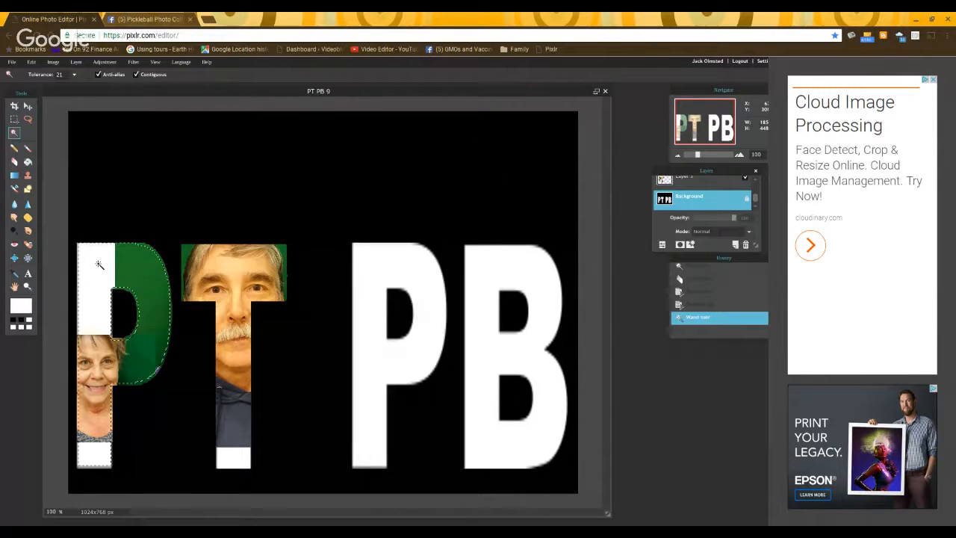
Step: Try to cover the white stem of the first P with the neighbouring green using the Clone stamp tool, and undo the stroke
click(28, 176)
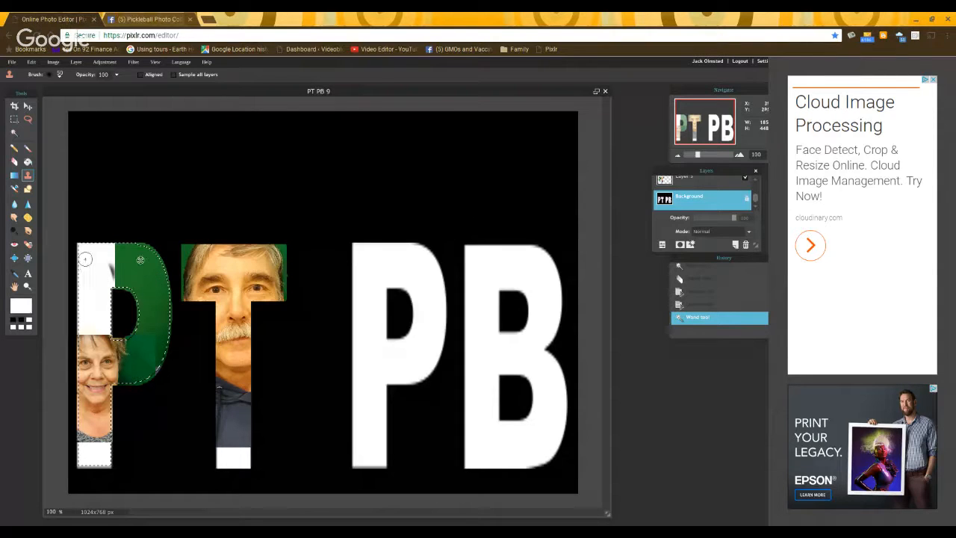
click(99, 294)
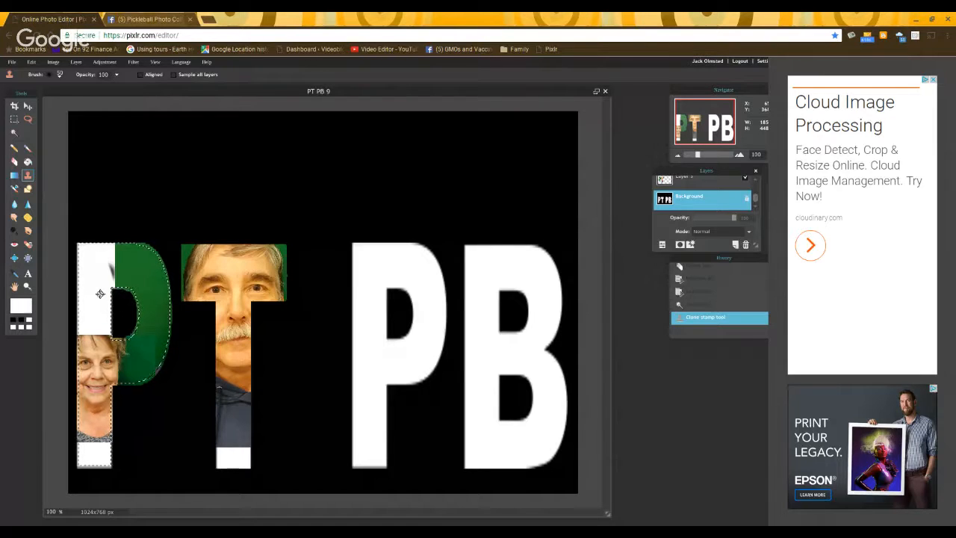
key(ctrl+z)
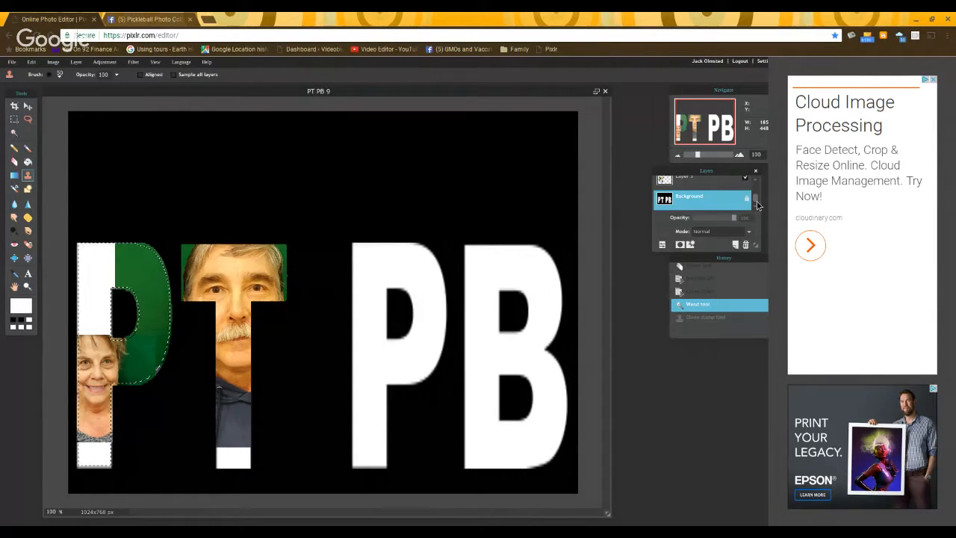
drag(757, 195, 758, 182)
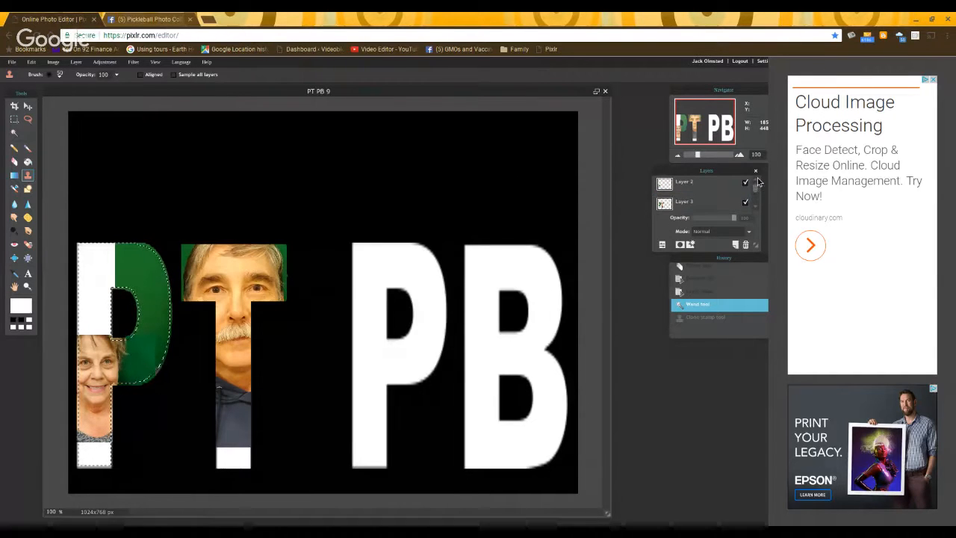
Step: Try to clone the adjacent green over the white stem of the first P on Layer 3, and undo the strokes
click(678, 206)
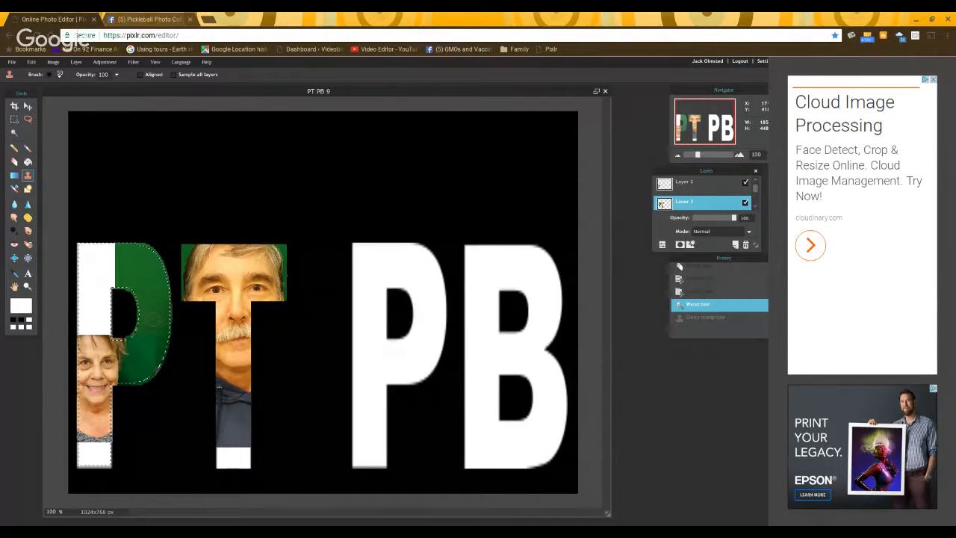
click(106, 311)
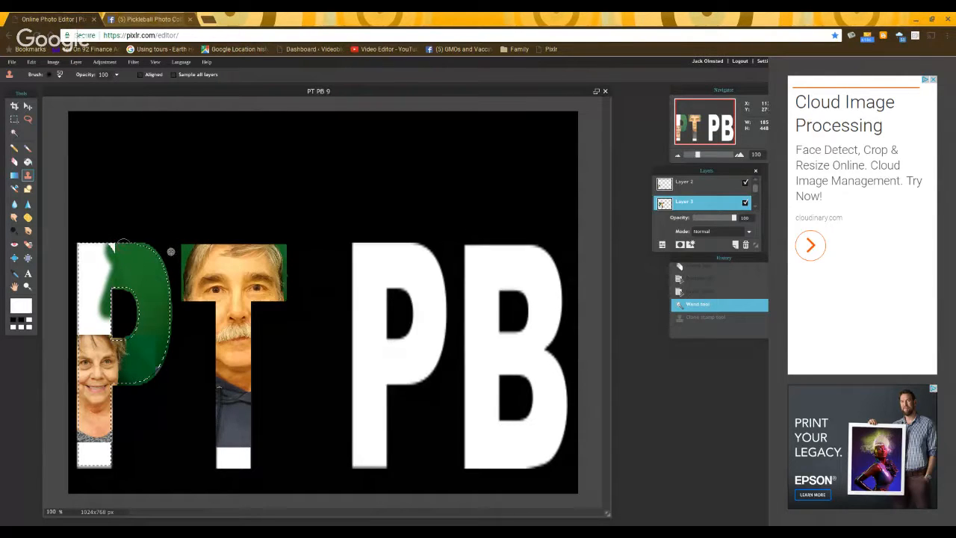
mouse_move(100, 266)
mouse_down()
mouse_move(103, 299)
mouse_move(113, 274)
mouse_up()
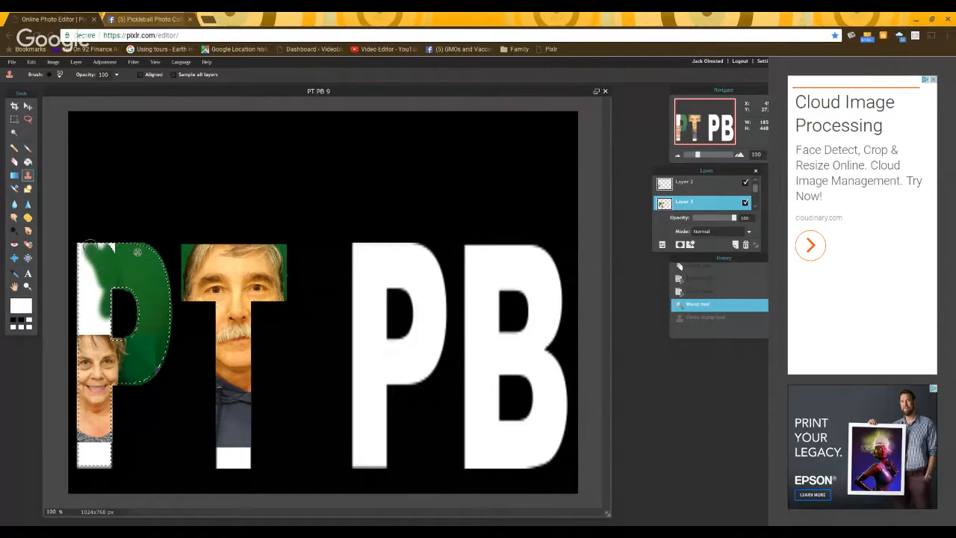
key(ctrl+y)
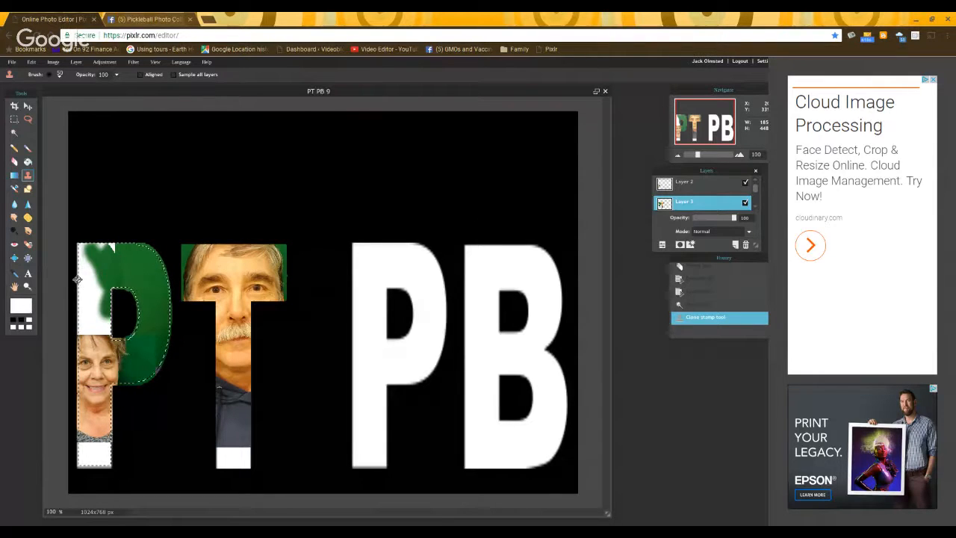
key(ctrl+z)
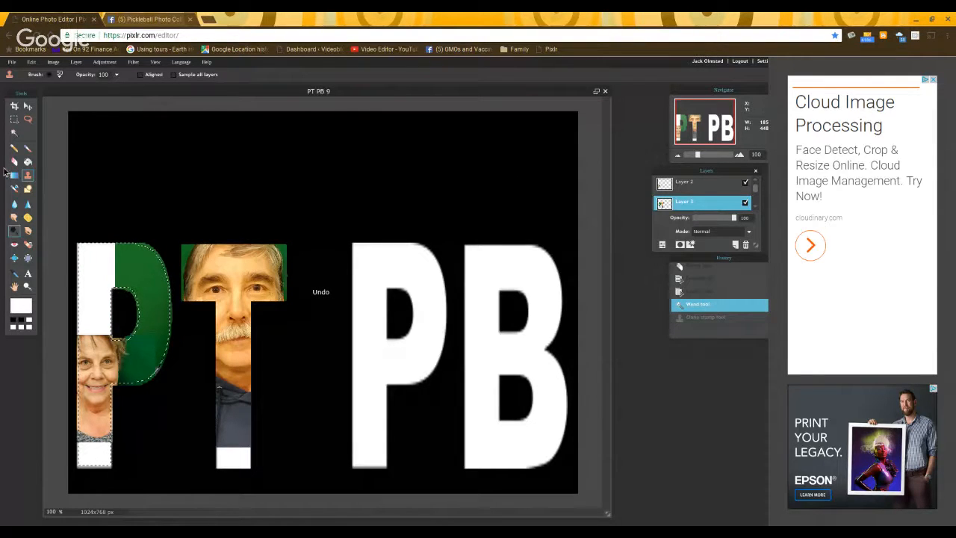
Step: Sample the green from the first P's bowl and fill the letter's white areas on Layer 3 with the Paint bucket
click(13, 275)
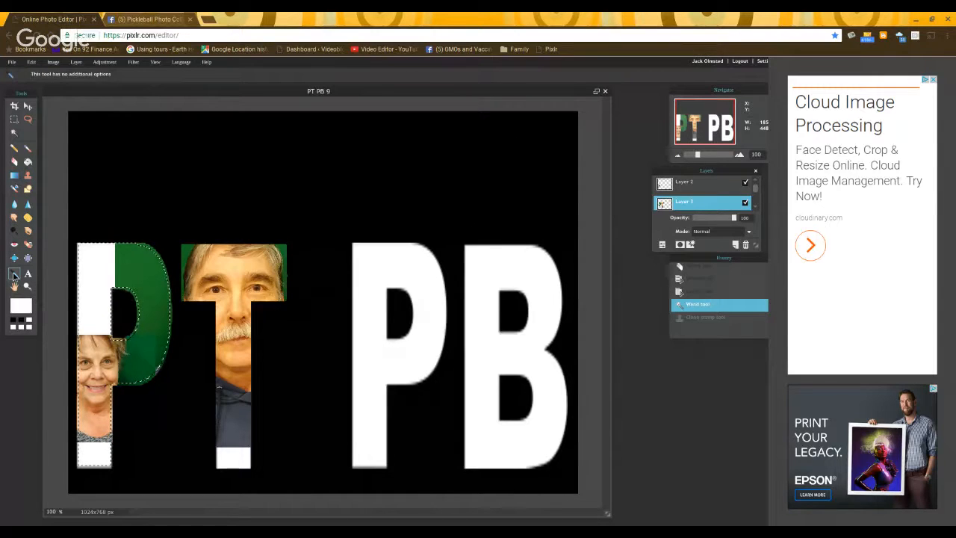
click(142, 271)
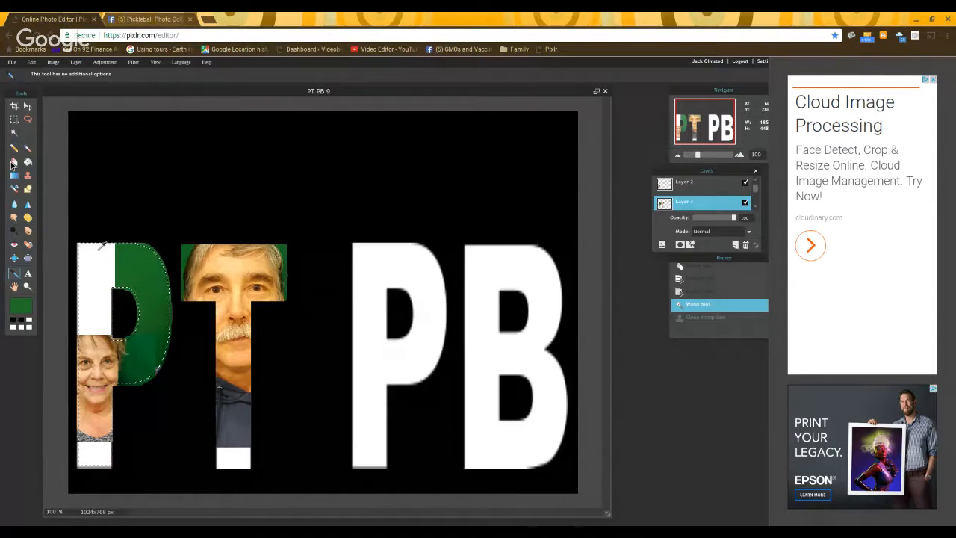
click(27, 162)
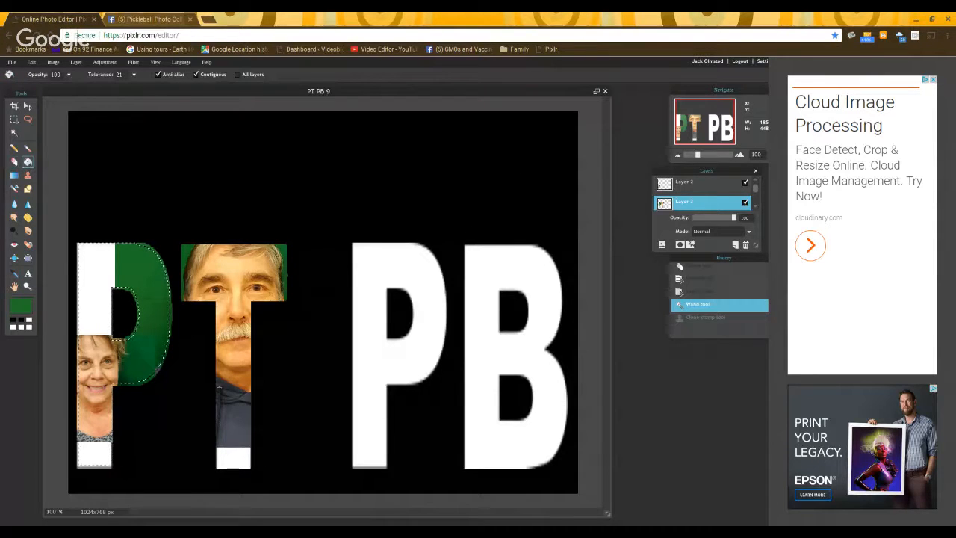
click(97, 255)
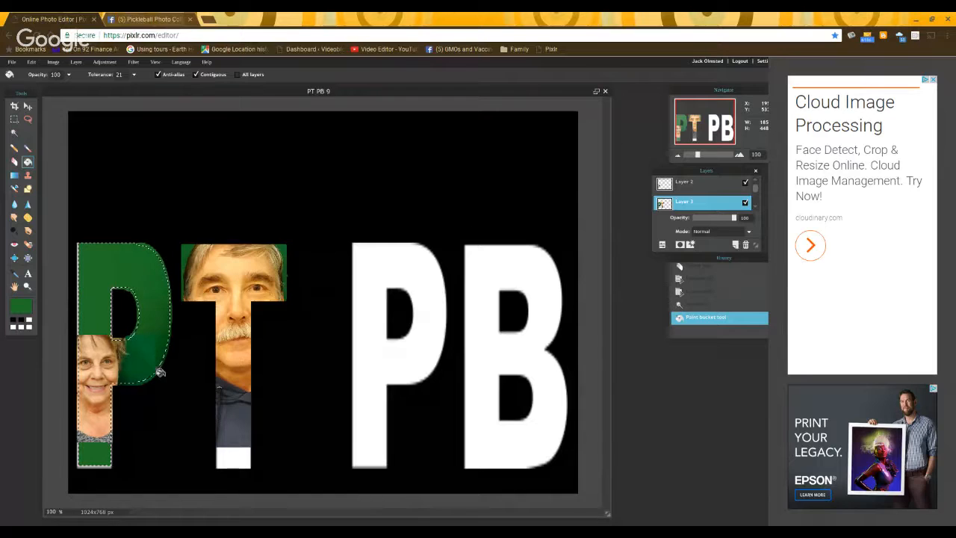
Step: Sample the dark blue-grey of the man's clothing and try to fill the T's white foot on Layer 3
click(16, 274)
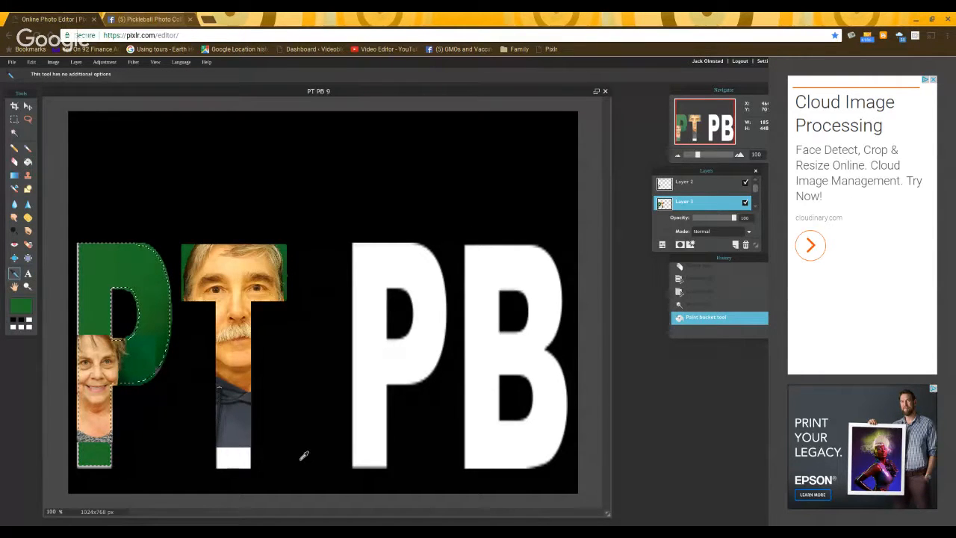
click(249, 425)
click(27, 162)
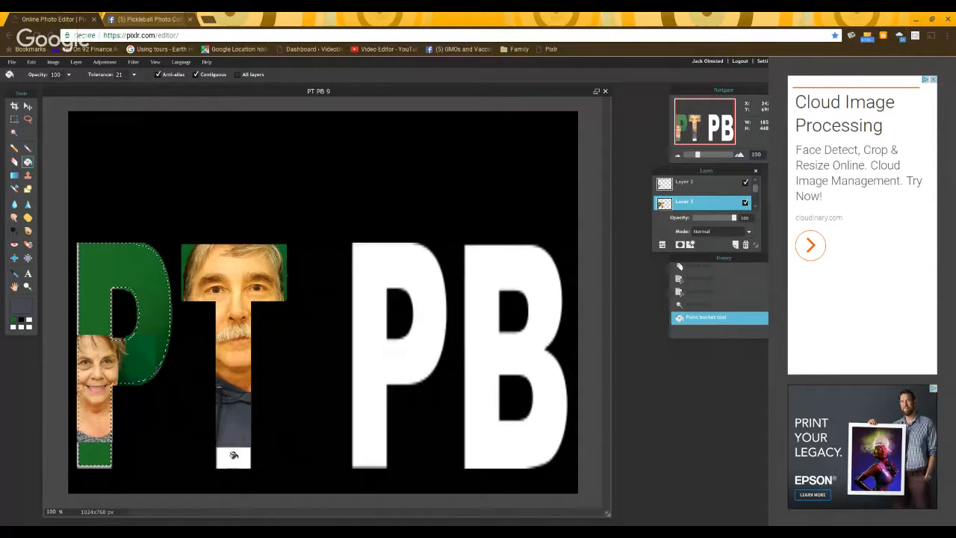
click(234, 455)
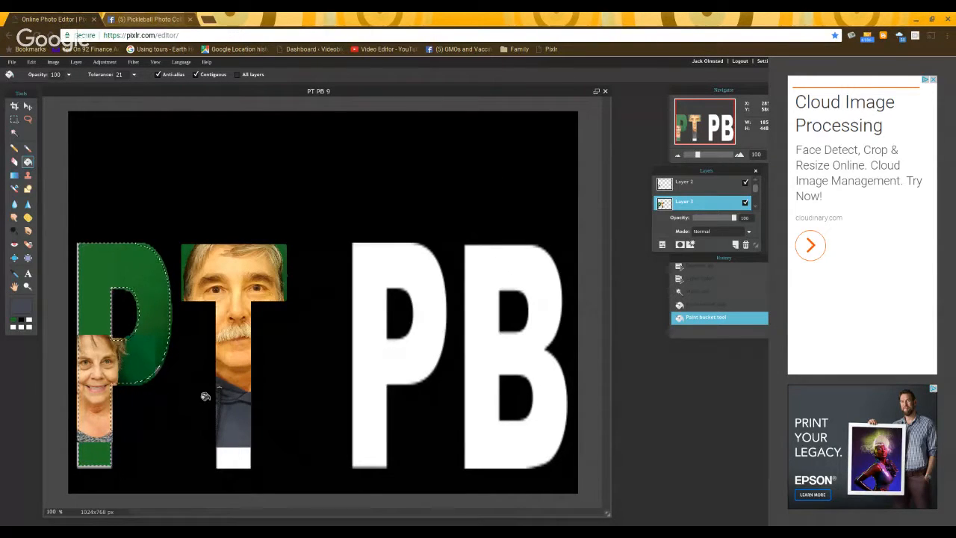
Step: Clear the selection and fill the T's white foot on the Background layer with the sampled blue-grey at tolerance 21
key(ctrl+d)
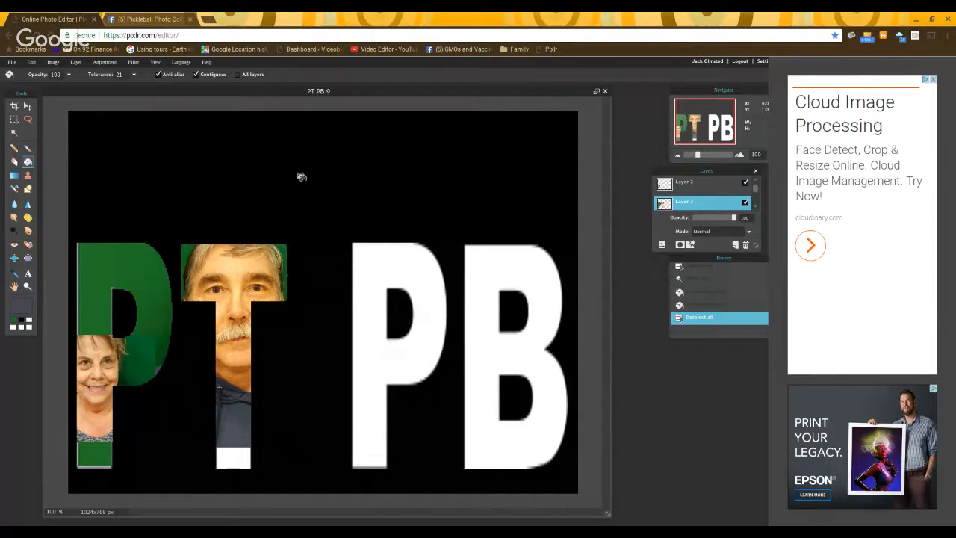
scroll(756, 192, down, 2)
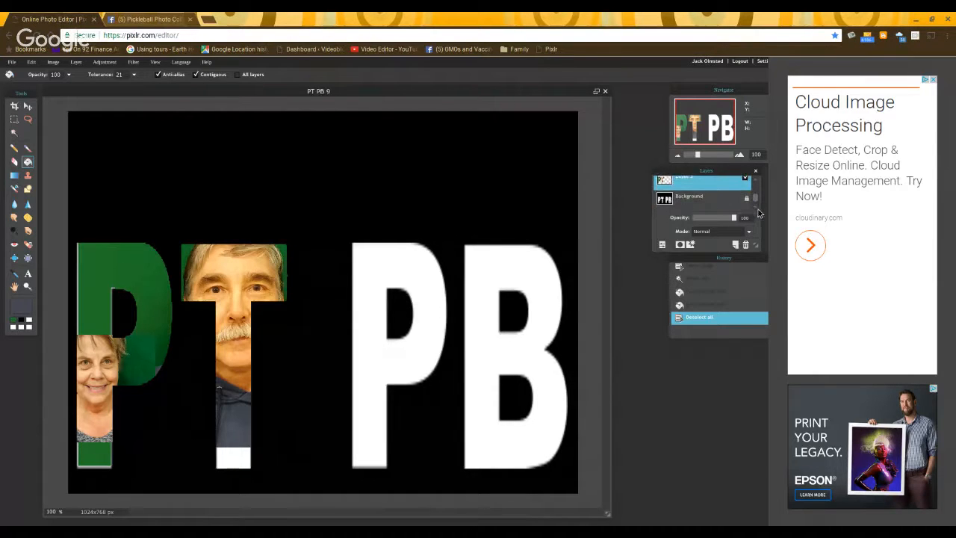
click(692, 200)
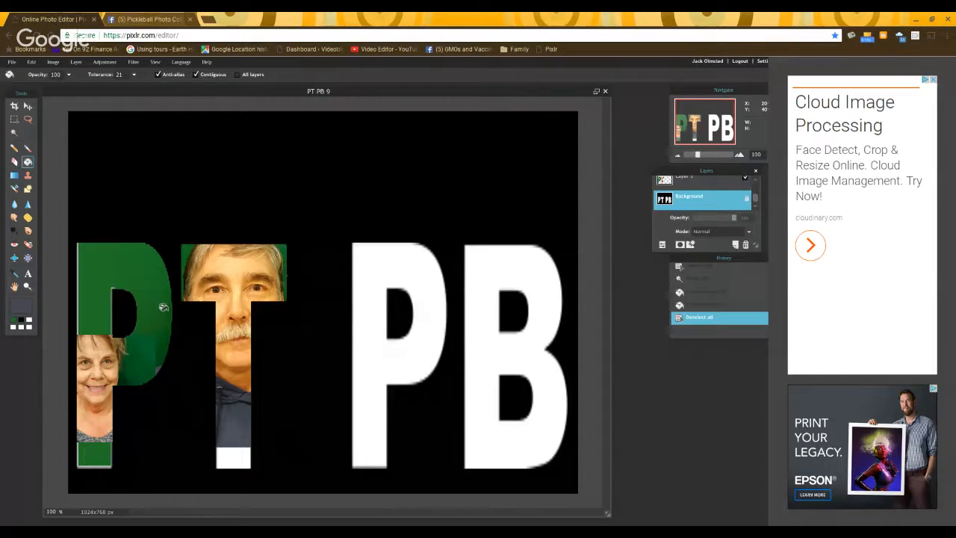
click(14, 133)
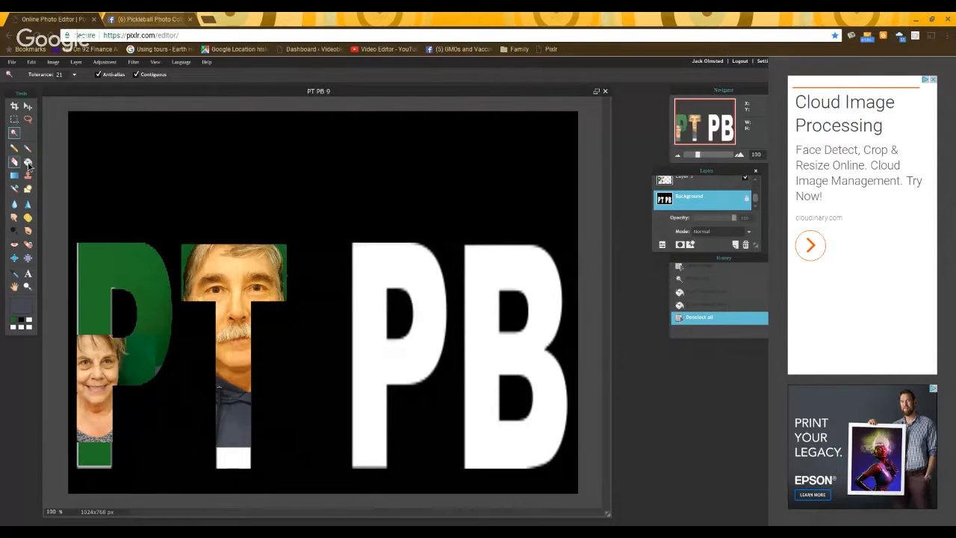
click(29, 163)
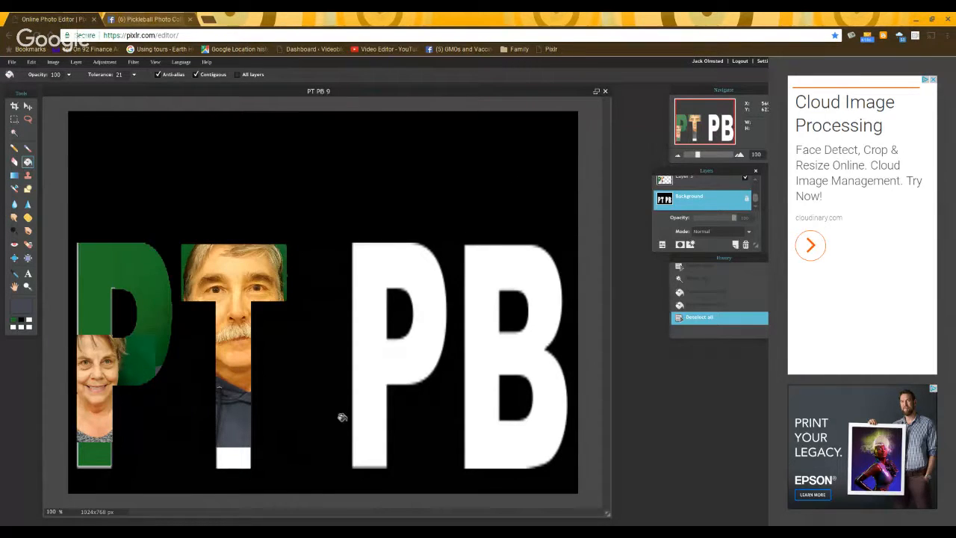
click(230, 449)
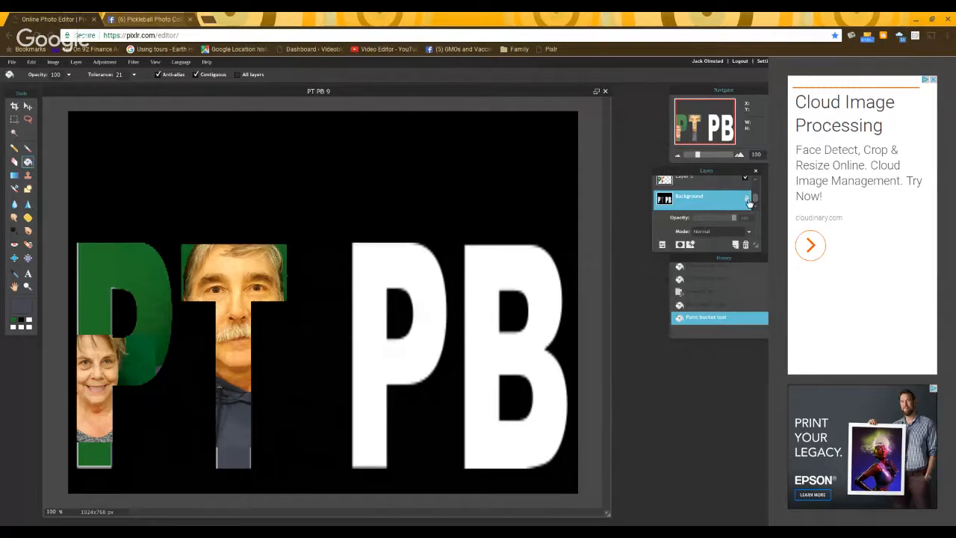
Step: Erase over the upper stem of the first P on Layer 2 with a size 100 Eraser brush
scroll(757, 202, up, 2)
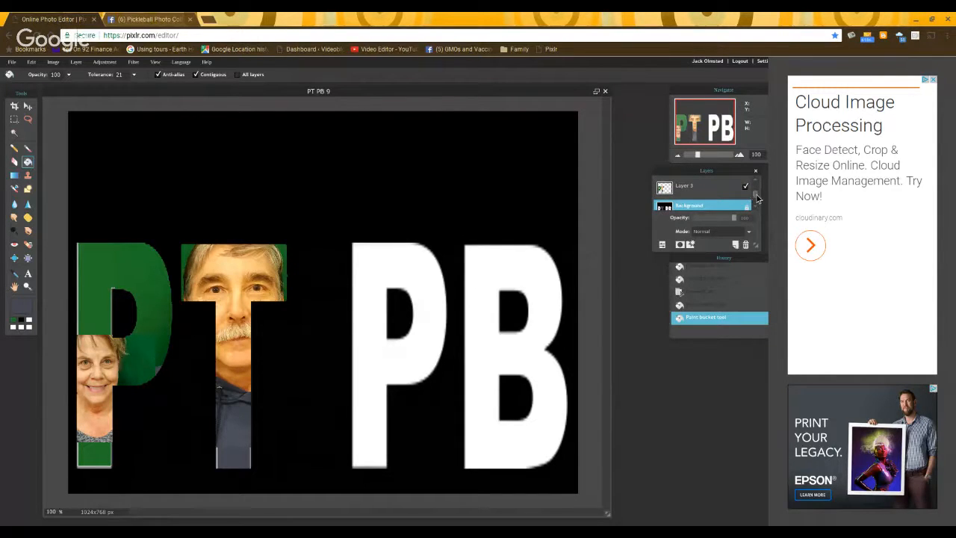
drag(757, 198, 756, 192)
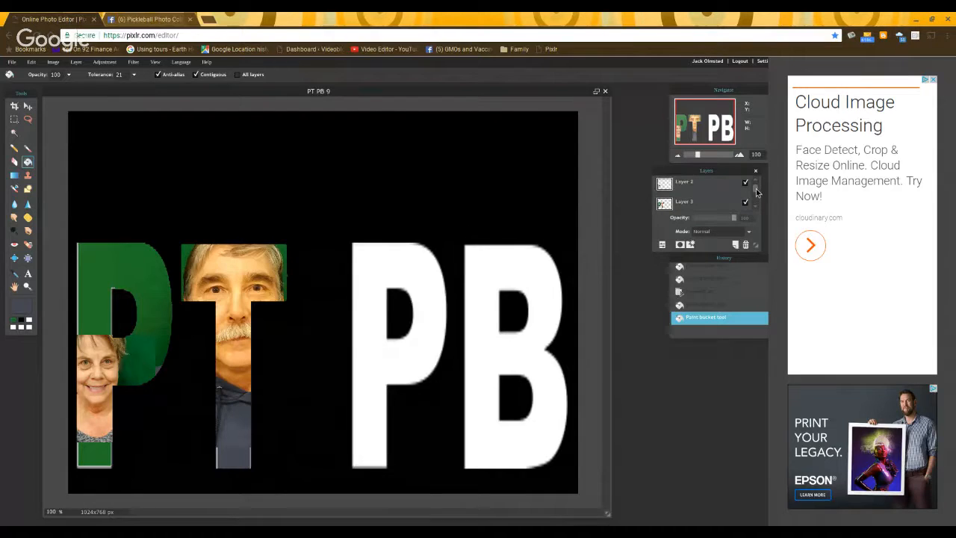
click(676, 190)
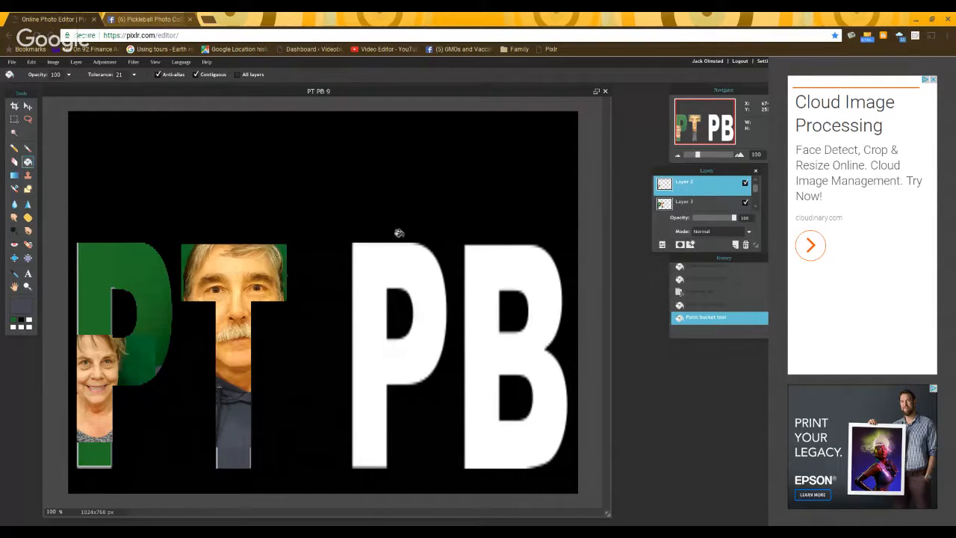
click(15, 163)
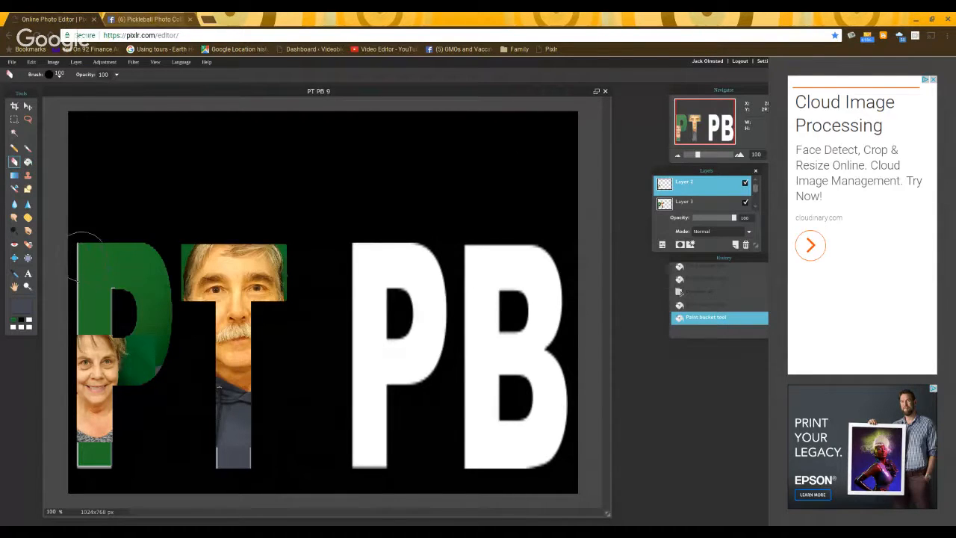
mouse_move(81, 274)
mouse_down()
mouse_move(84, 243)
mouse_move(93, 263)
mouse_up()
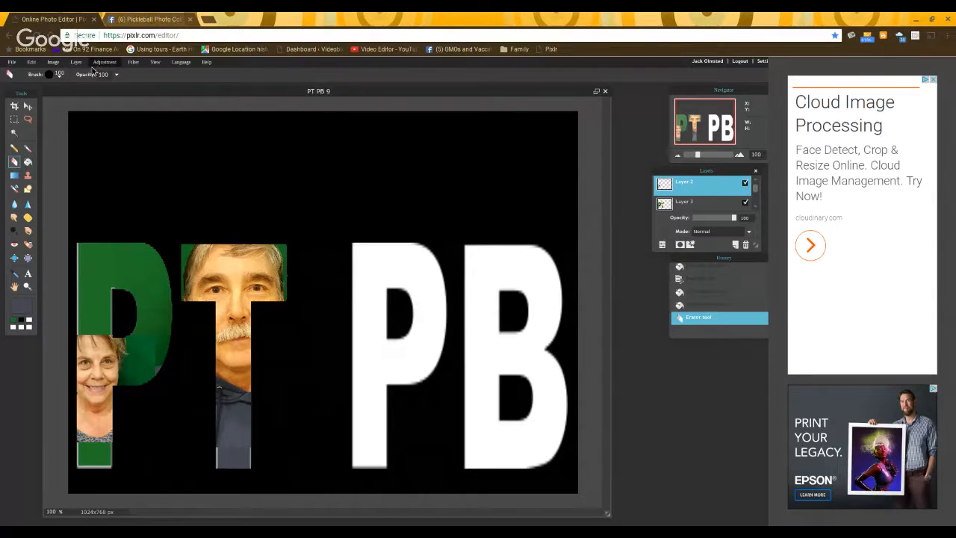
Step: Open the photo of the man holding a paddle in front of his face as a new layer
click(76, 62)
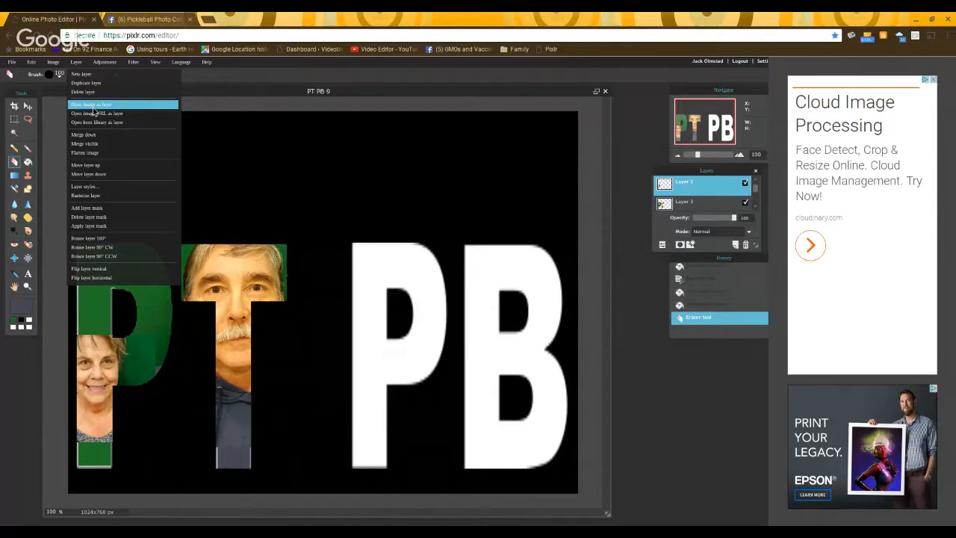
click(94, 106)
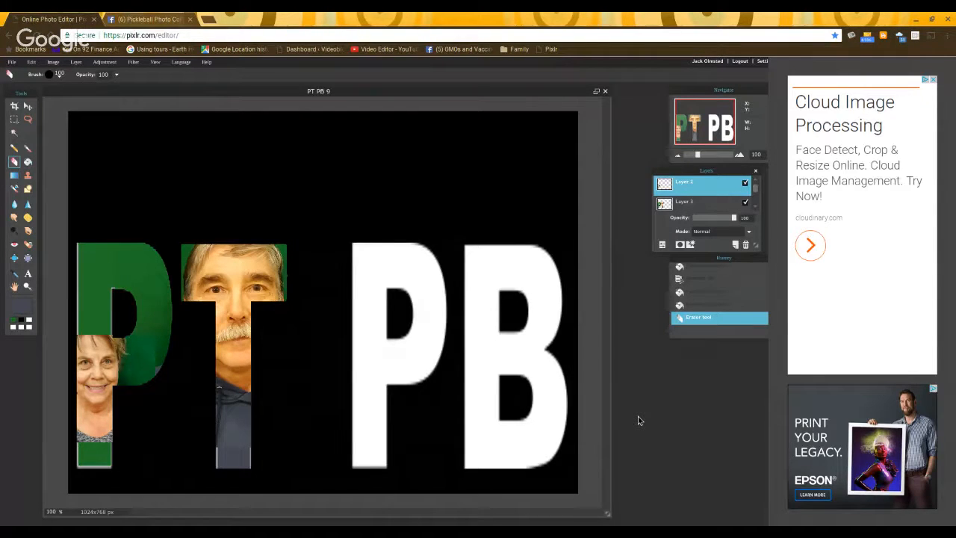
key(ctrl+v)
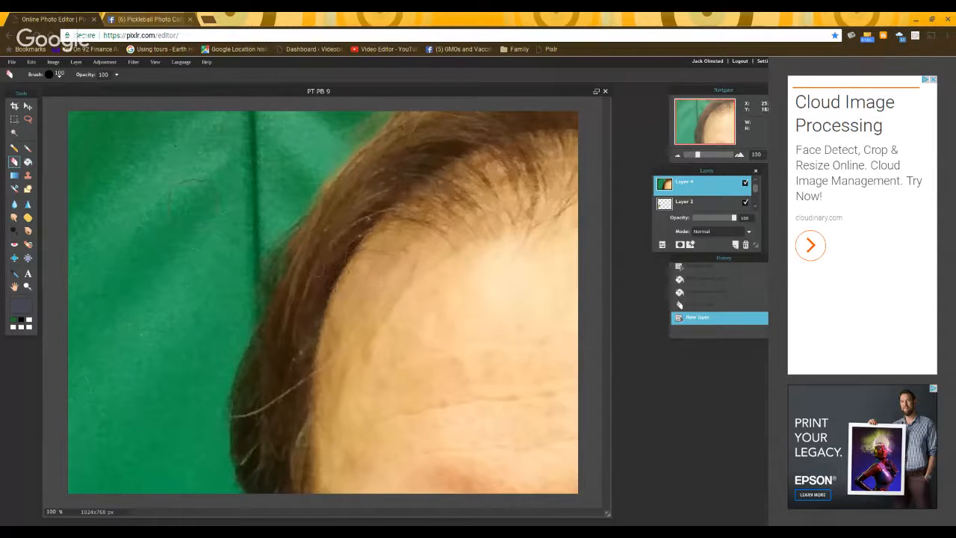
Step: Free transform the man-with-paddle photo on Layer 4, scaling it down and placing it over the letters PB
click(32, 62)
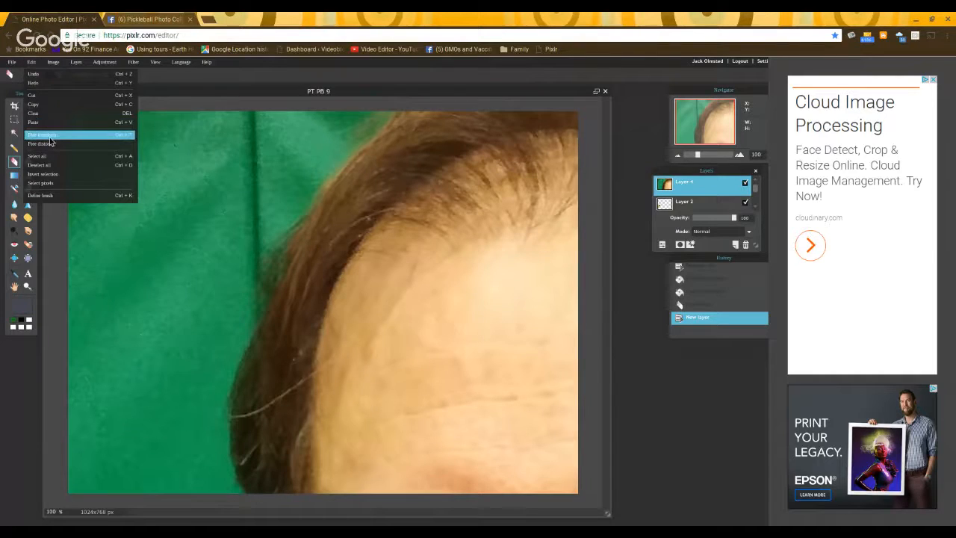
click(50, 136)
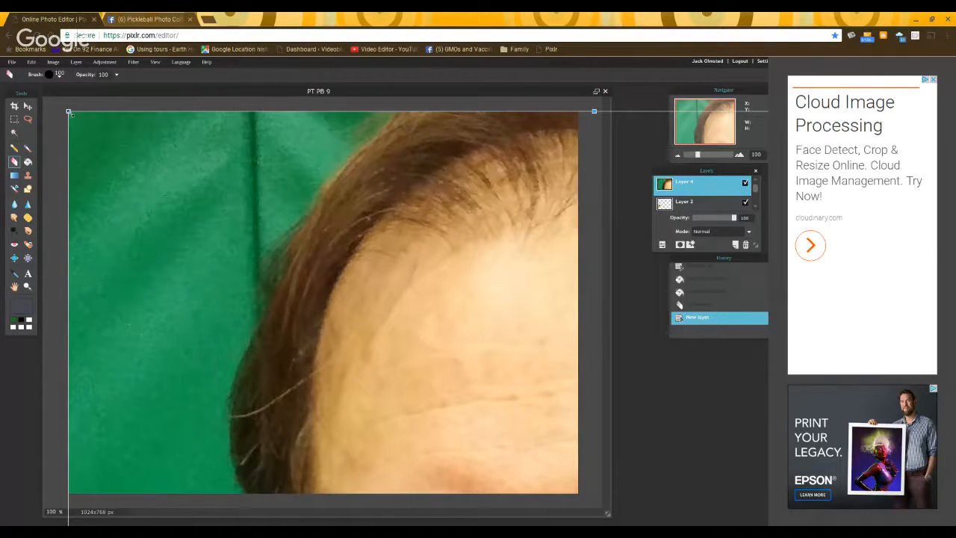
drag(68, 112, 293, 360)
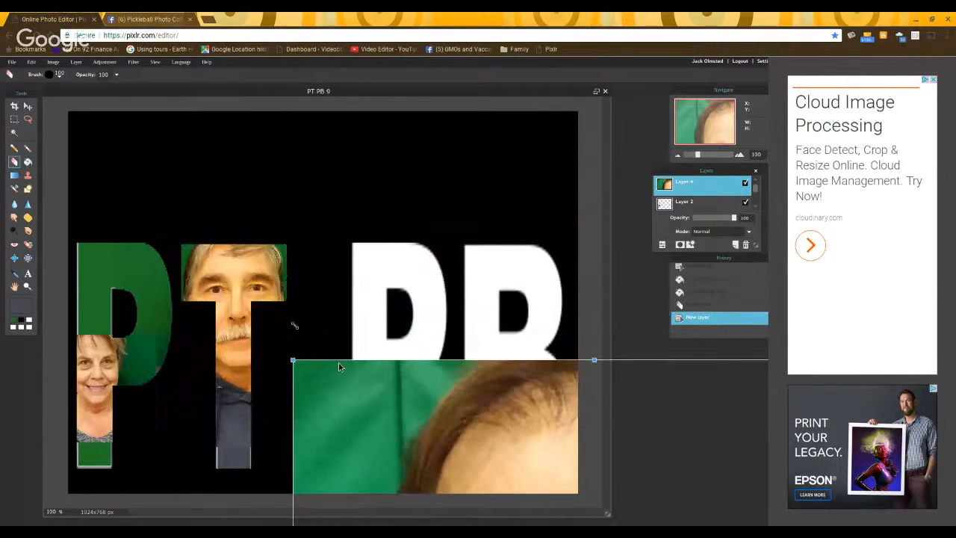
drag(382, 406, 150, 156)
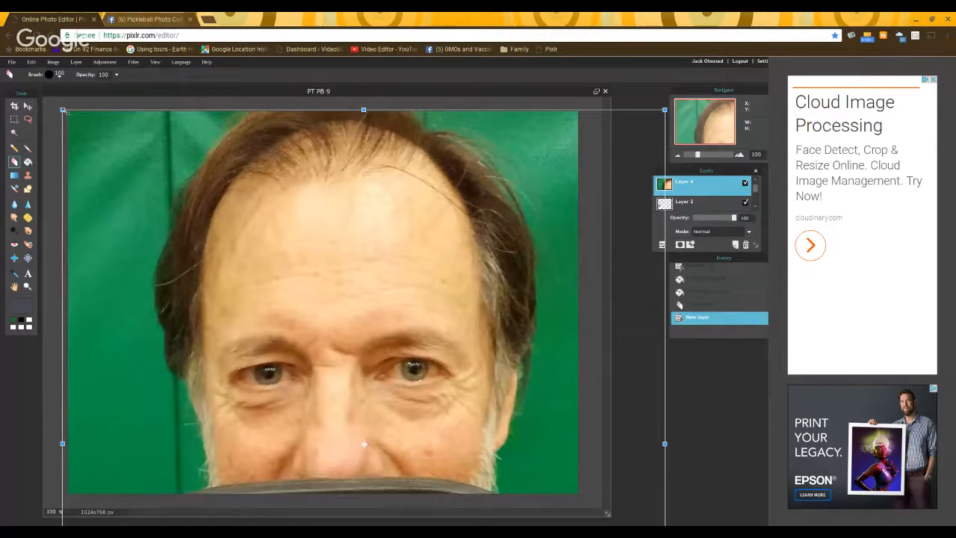
drag(64, 110, 231, 297)
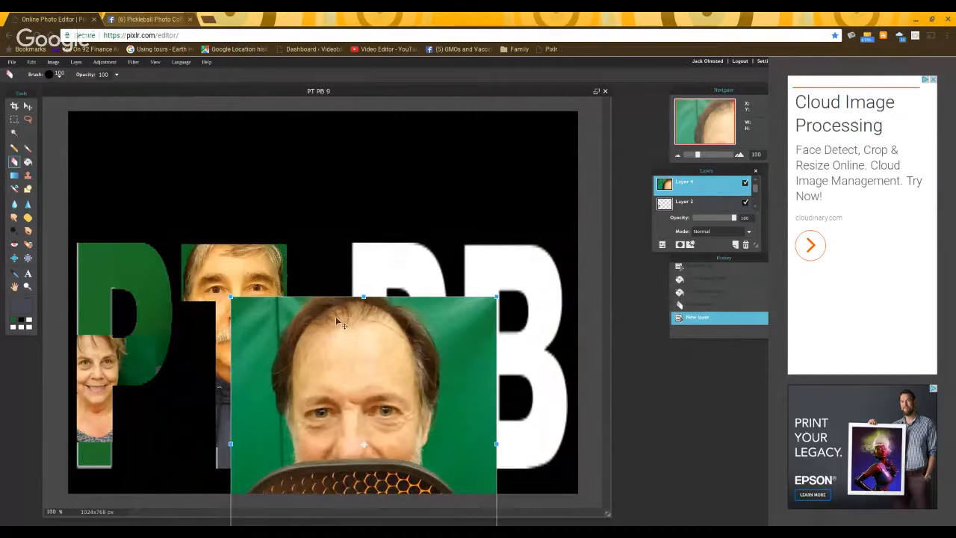
drag(336, 316, 417, 266)
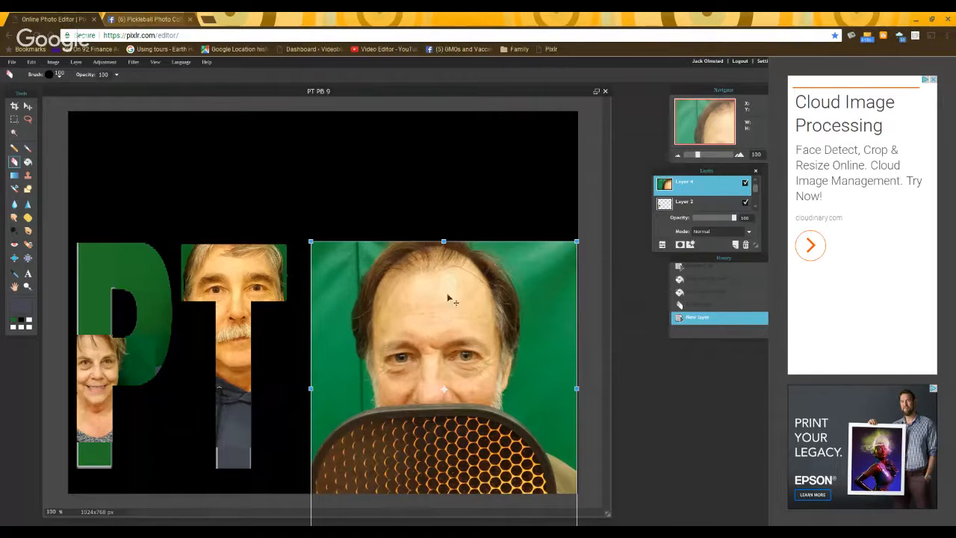
click(646, 431)
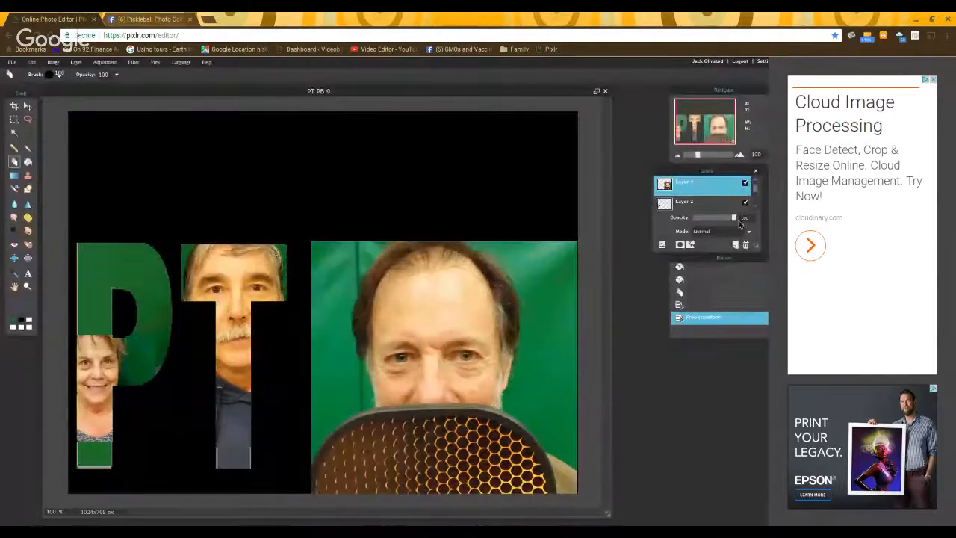
Step: Lower Layer 4's opacity to about 61 and shift the man-with-paddle photo sideways so his eyes fall on the letters P and B
drag(734, 219, 719, 228)
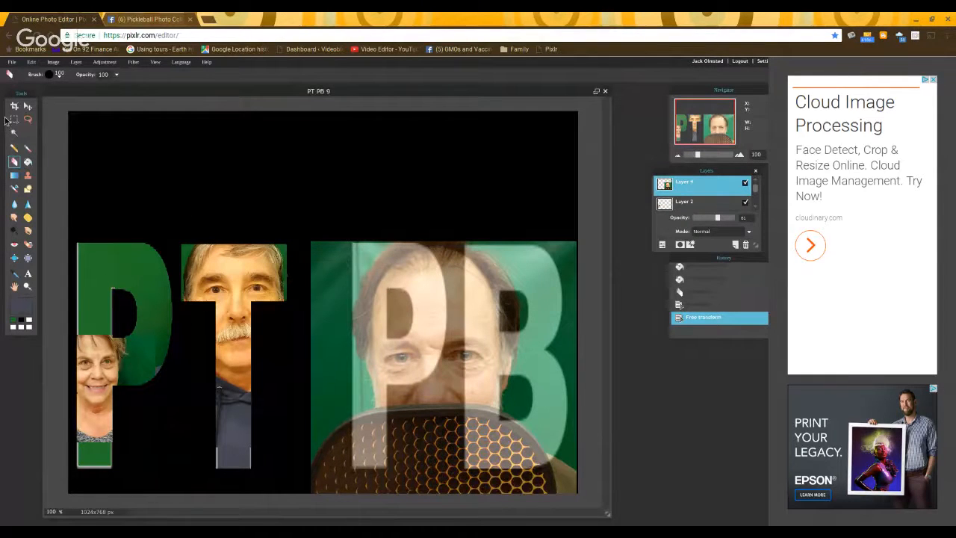
click(27, 106)
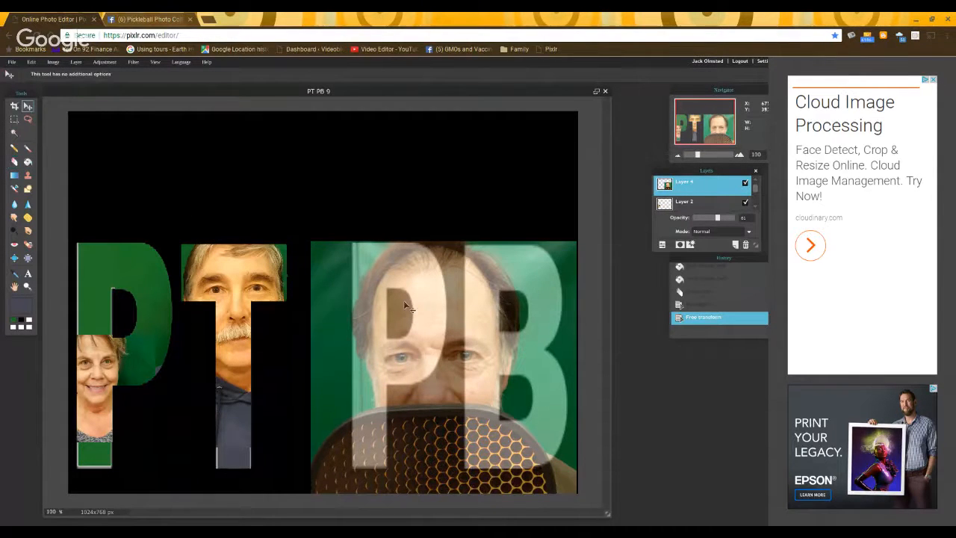
drag(428, 293, 447, 293)
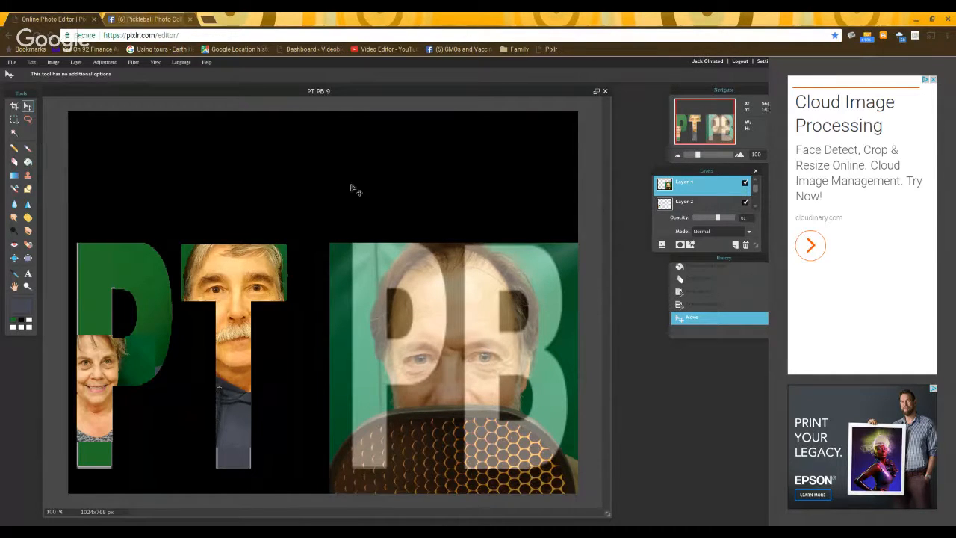
Step: Select the black area surrounding the letters on the Background layer with the Wand tool at tolerance 21, contiguous
drag(752, 192, 753, 204)
click(681, 200)
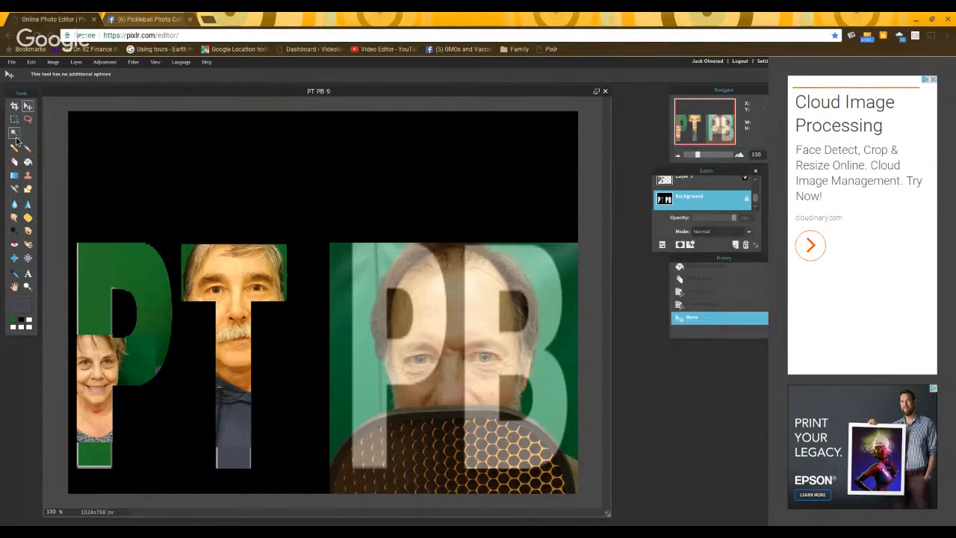
click(14, 133)
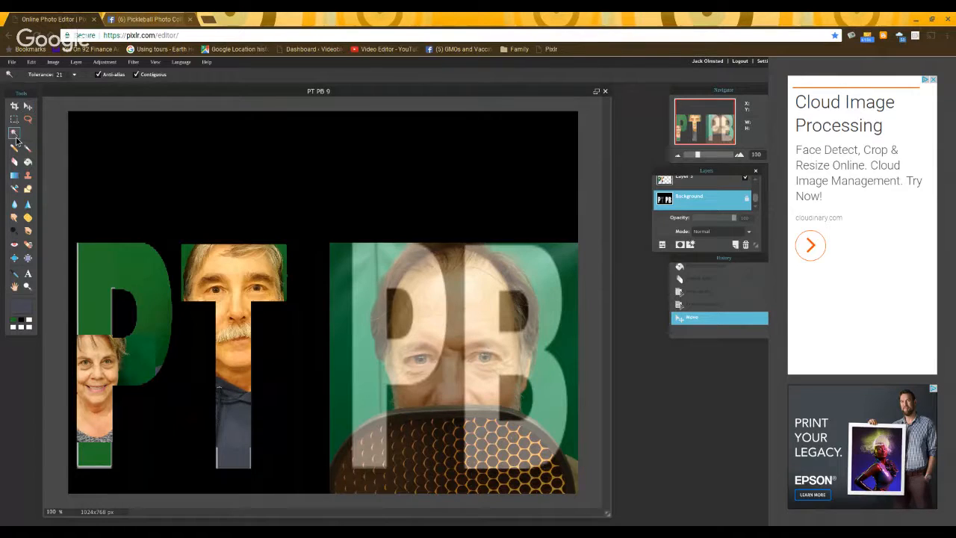
click(177, 164)
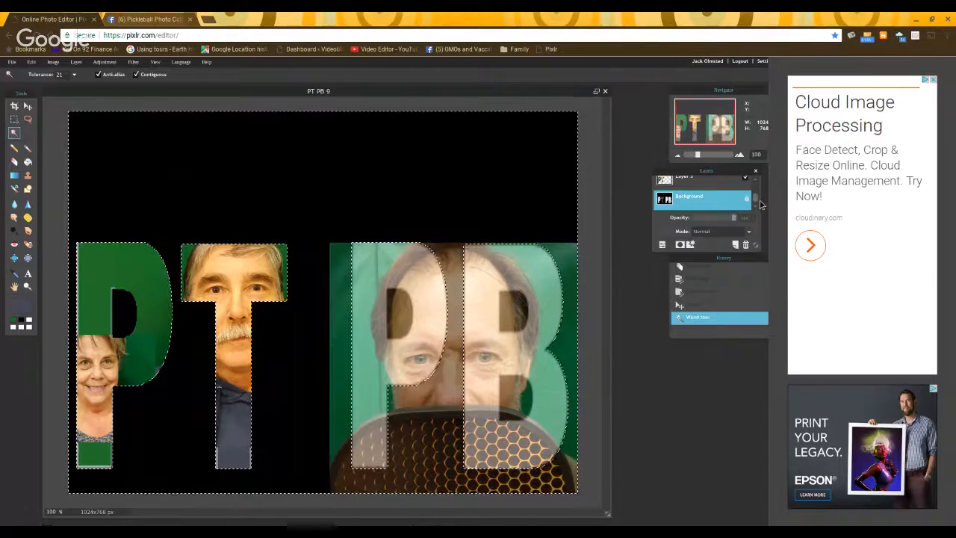
Step: Erase the parts of Layer 4's photo lying outside the letters PB with a size 100 Eraser brush, and clear the selection
scroll(759, 200, up, 2)
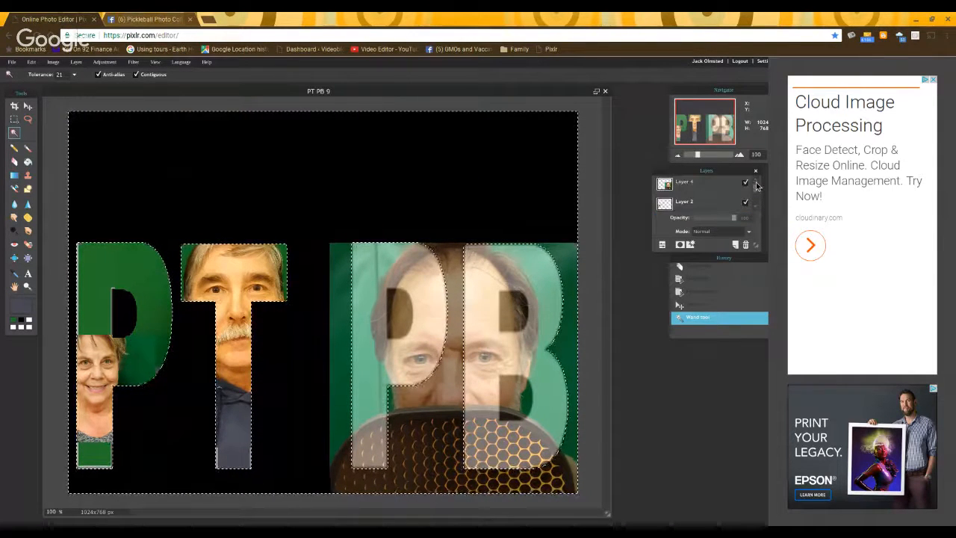
click(675, 184)
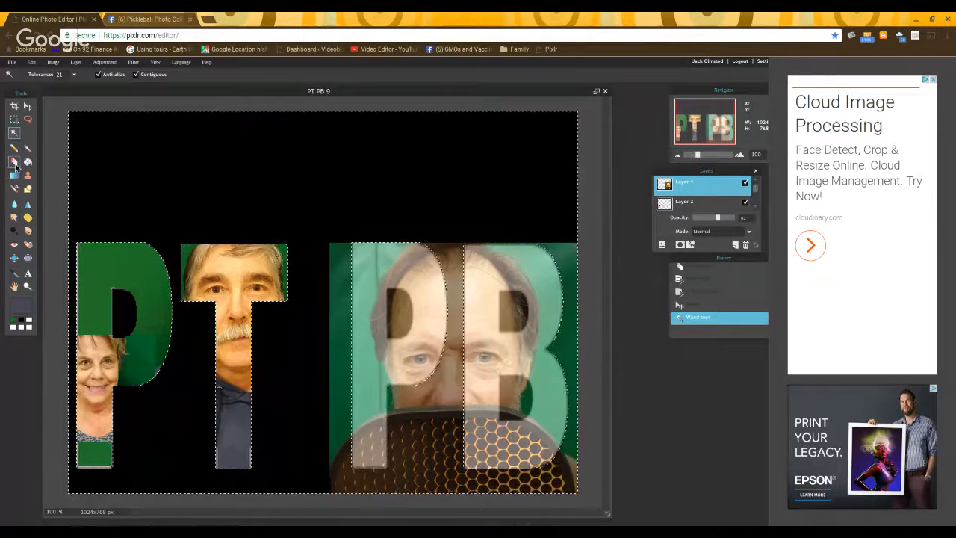
click(15, 162)
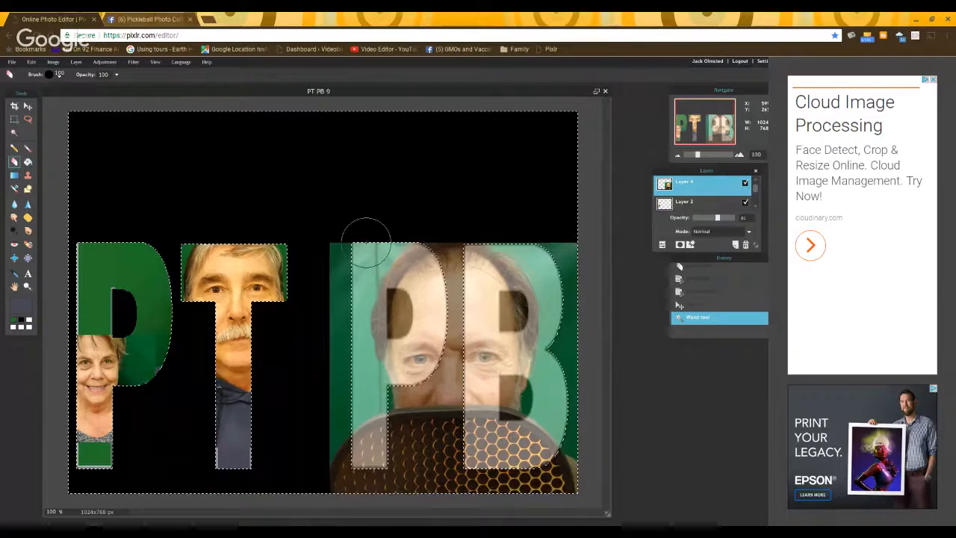
mouse_move(331, 234)
mouse_down()
mouse_move(350, 325)
mouse_move(355, 494)
mouse_up()
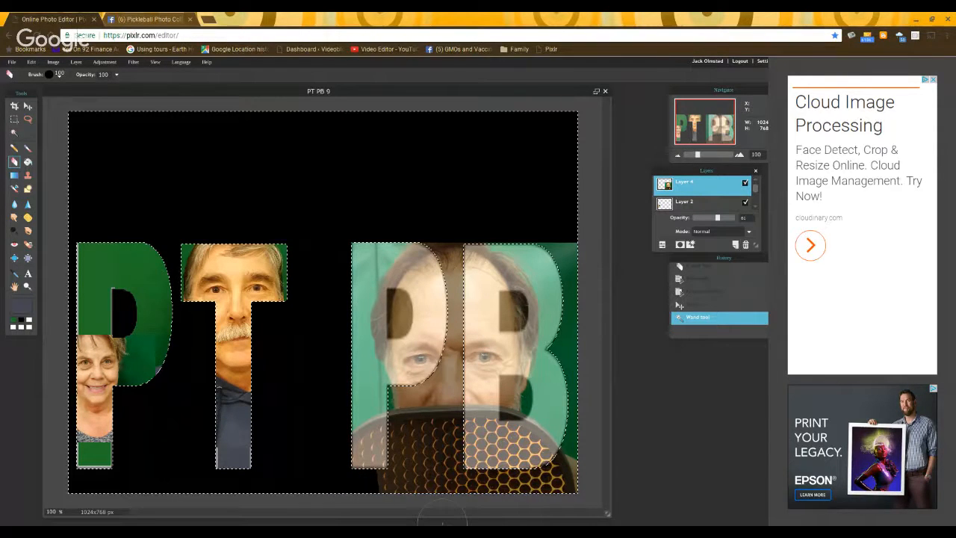
drag(460, 493, 554, 479)
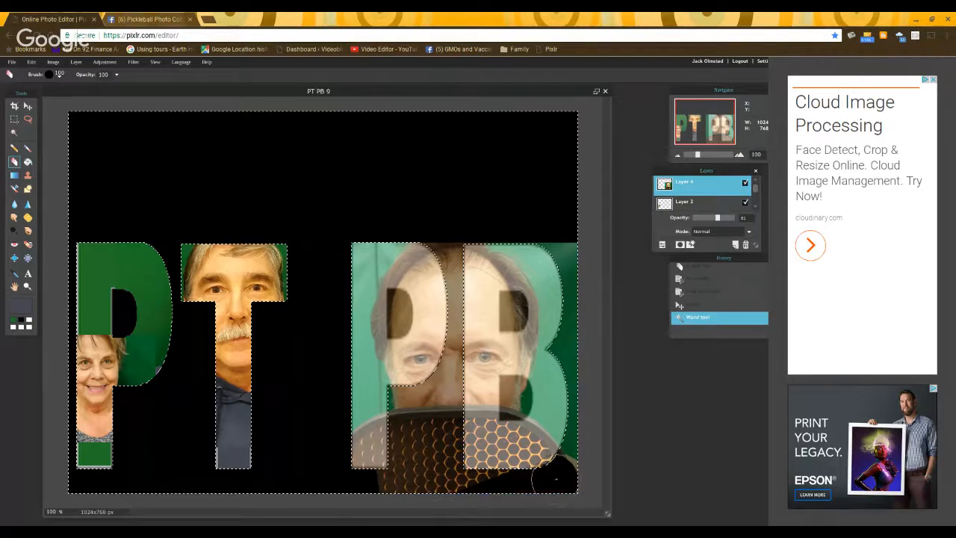
drag(556, 479, 339, 15)
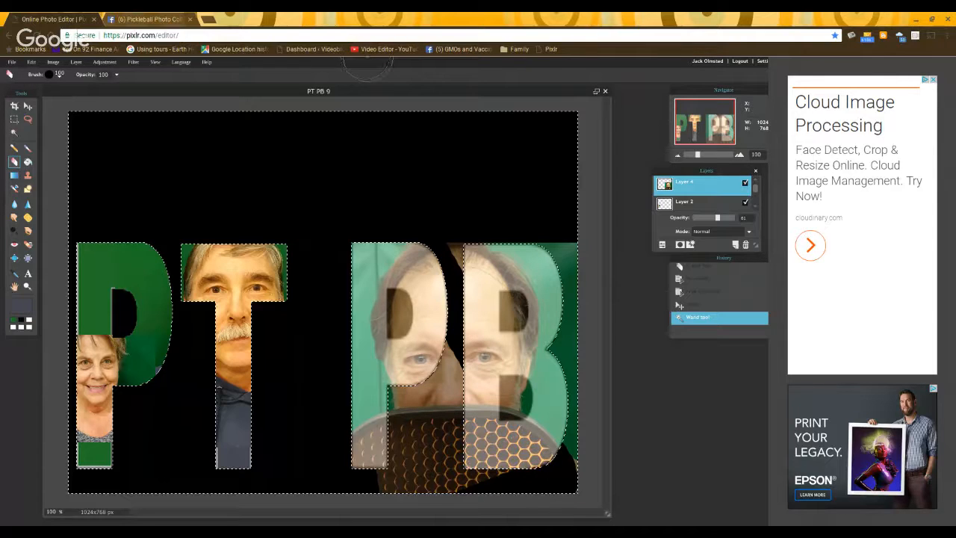
mouse_move(561, 347)
mouse_down()
mouse_move(629, 458)
mouse_move(559, 475)
mouse_move(566, 442)
mouse_move(549, 392)
mouse_move(561, 336)
mouse_move(555, 224)
mouse_move(541, 237)
mouse_up()
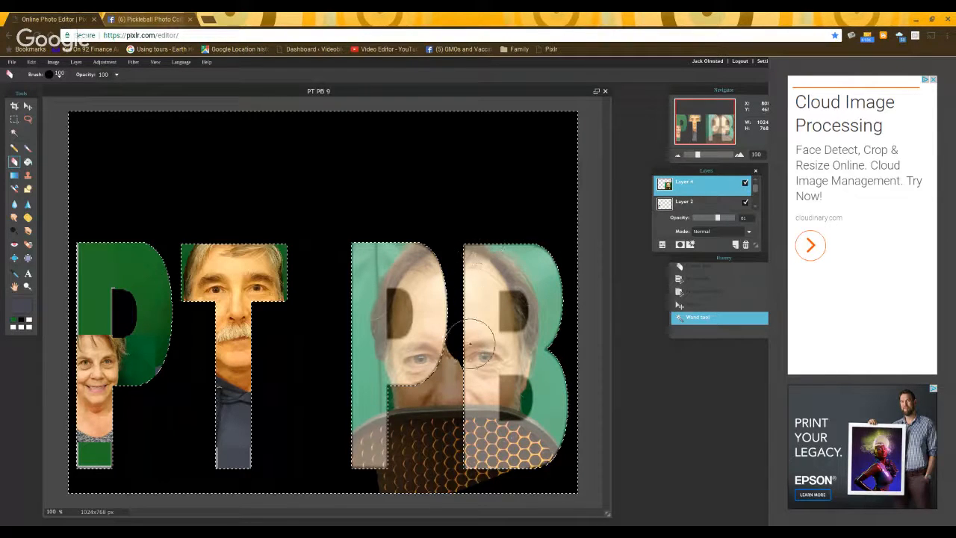
mouse_move(454, 367)
mouse_down()
mouse_move(427, 424)
mouse_move(382, 409)
mouse_move(377, 393)
mouse_move(389, 365)
mouse_move(423, 384)
mouse_move(437, 380)
mouse_move(429, 348)
mouse_move(442, 436)
mouse_move(494, 514)
mouse_move(498, 490)
mouse_move(481, 462)
mouse_move(429, 472)
mouse_move(357, 418)
mouse_move(352, 450)
mouse_move(385, 486)
mouse_up()
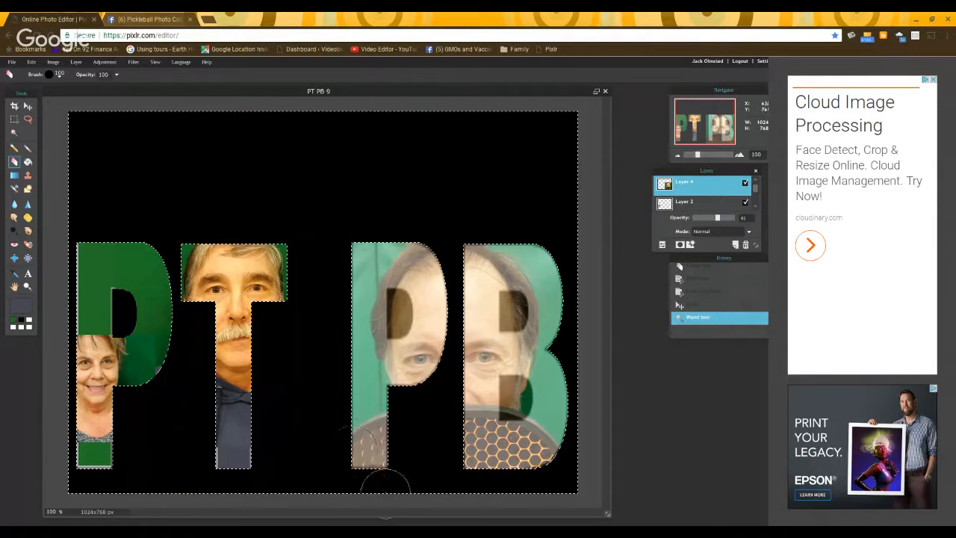
click(453, 446)
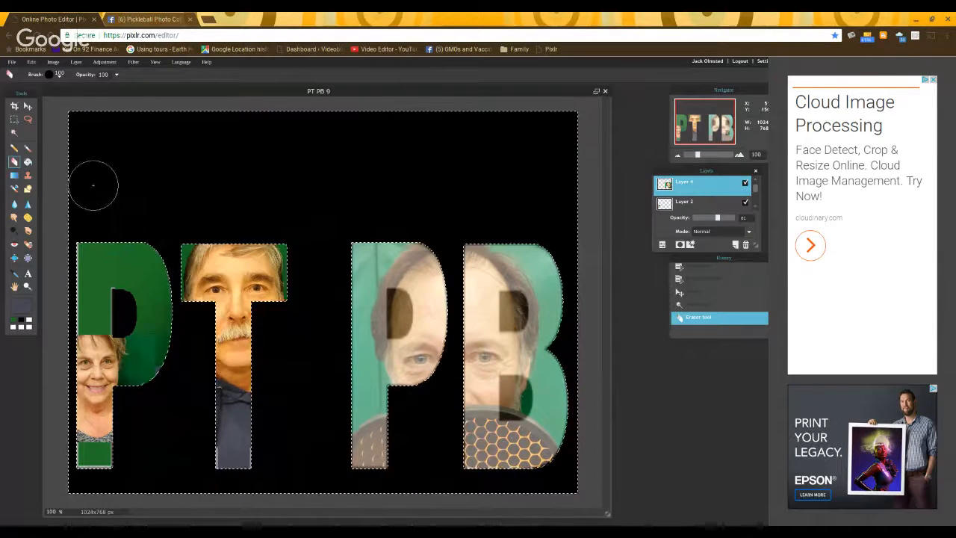
key(ctrl+d)
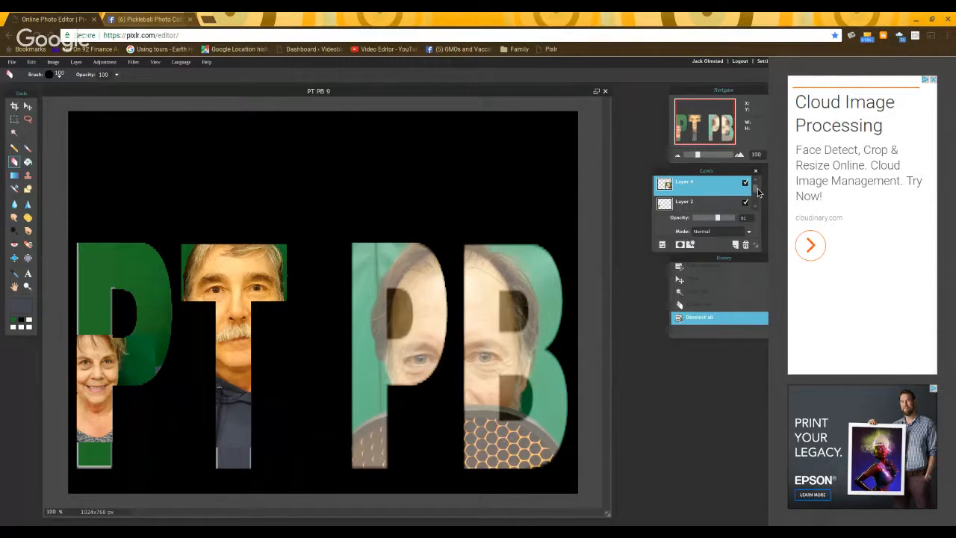
Step: Select the inner hole of the second P and both holes of the B on the Background layer with the Wand tool
drag(757, 193, 756, 212)
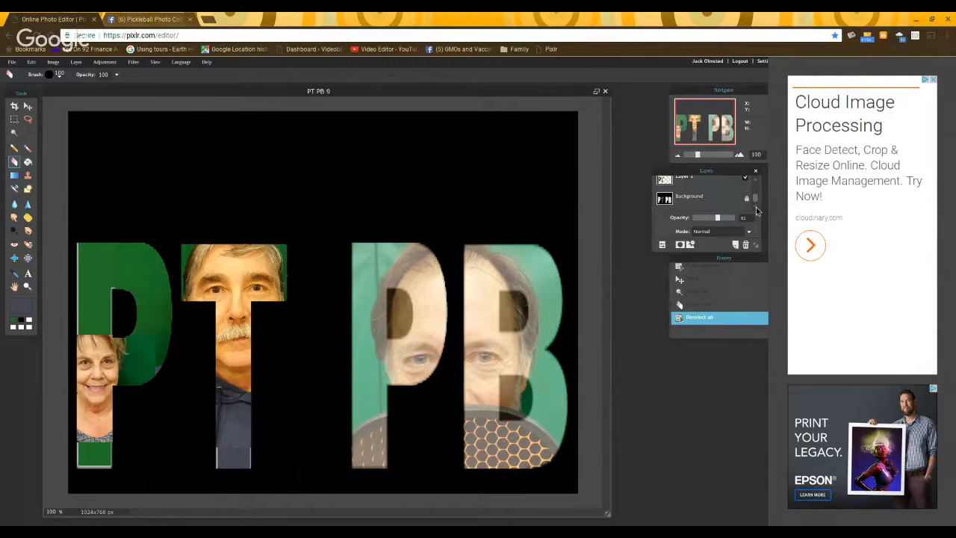
click(677, 200)
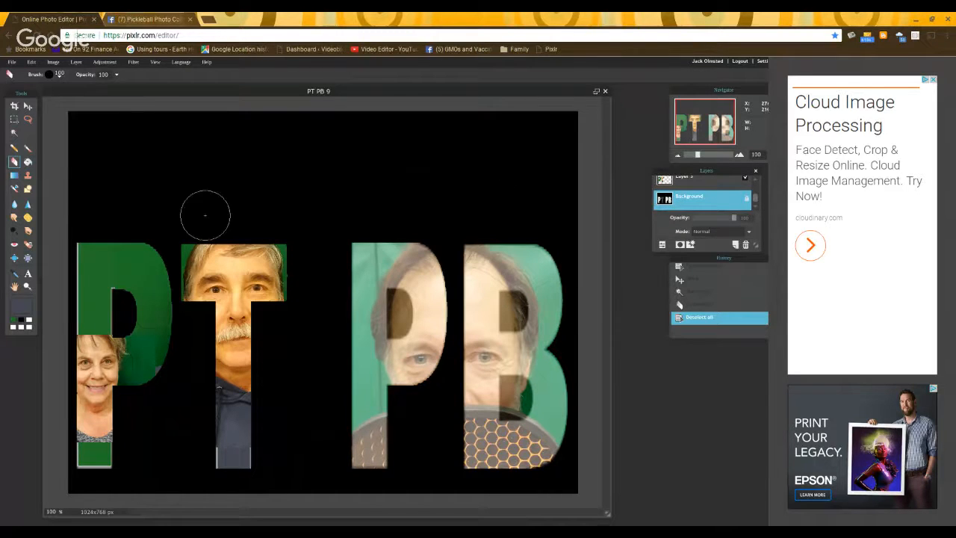
click(13, 132)
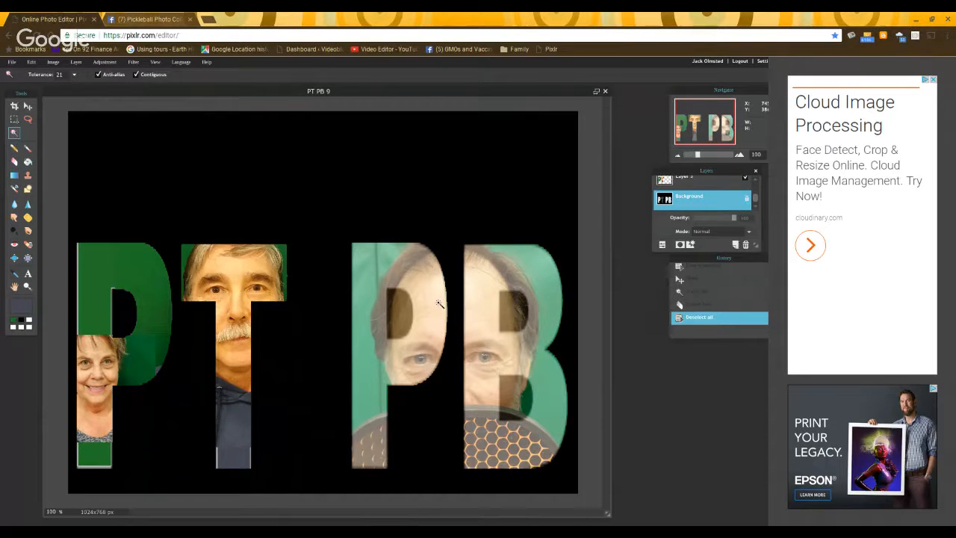
click(397, 309)
shift+click(513, 314)
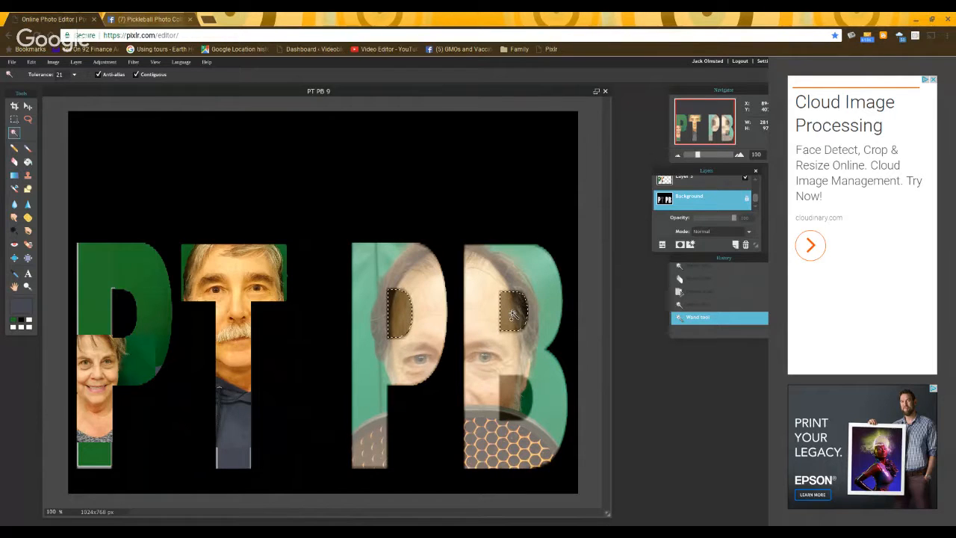
shift+click(516, 407)
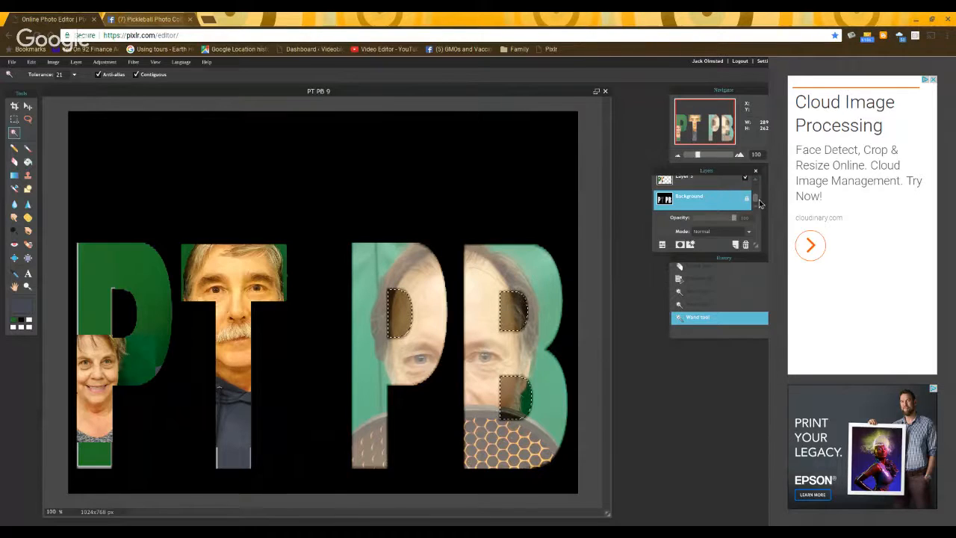
Step: Erase Layer 4's photo inside the selected holes of the P and B with the size 100 Eraser brush
drag(756, 200, 762, 186)
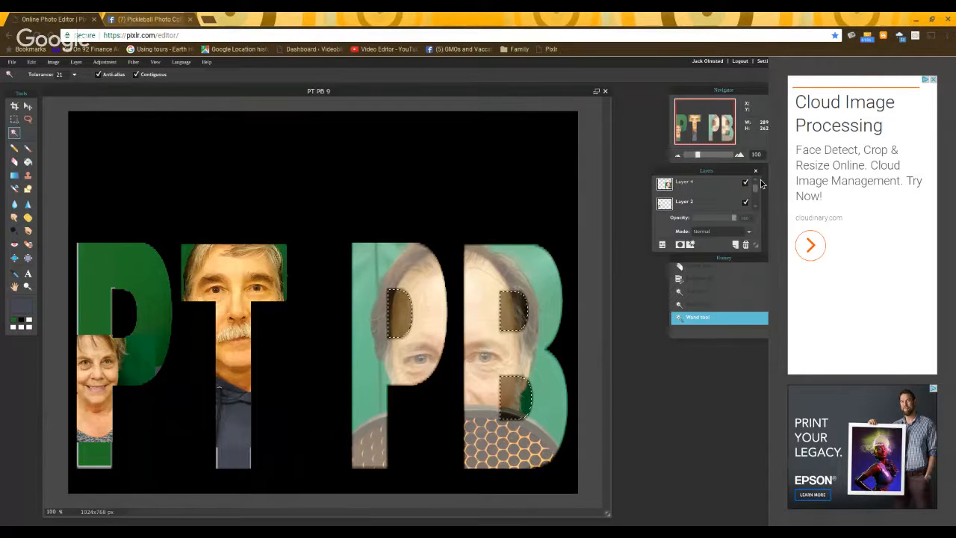
click(685, 186)
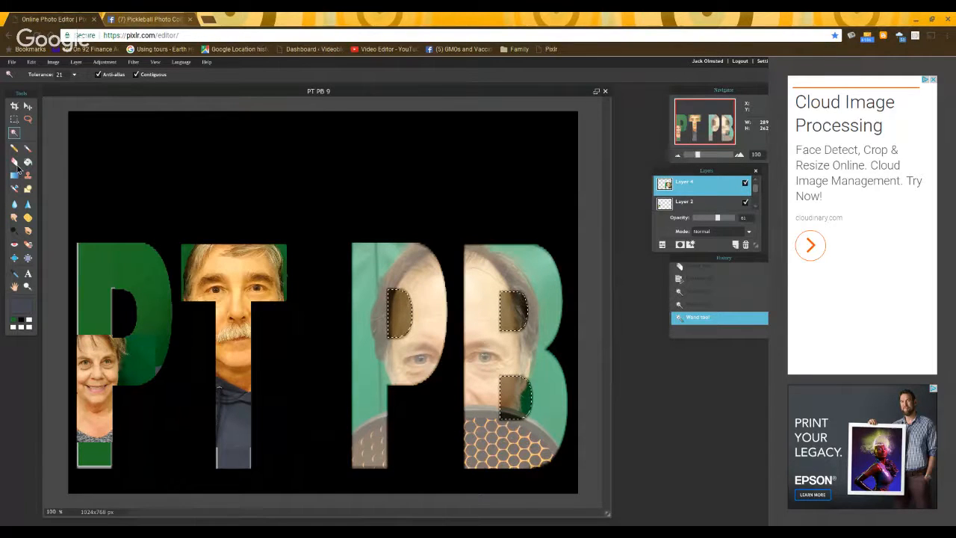
click(14, 162)
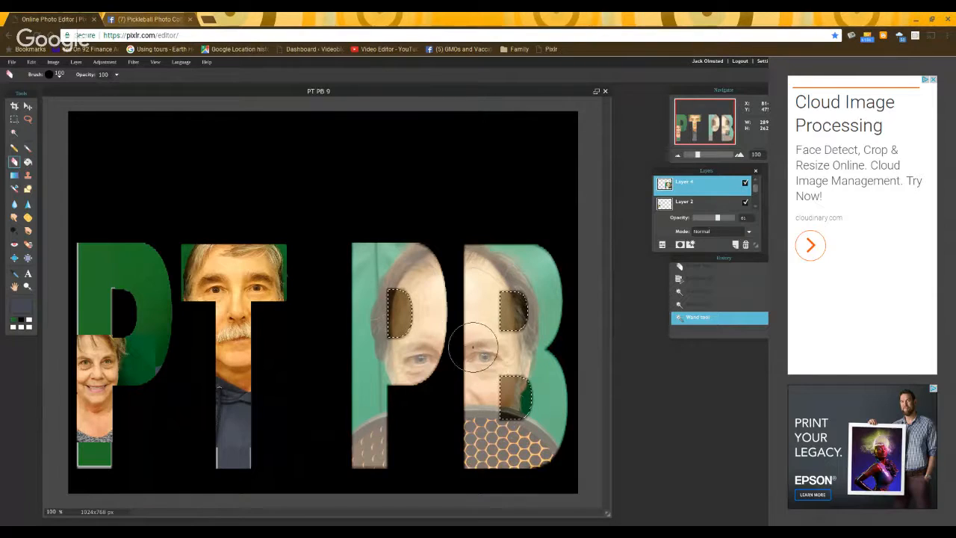
drag(392, 321, 372, 329)
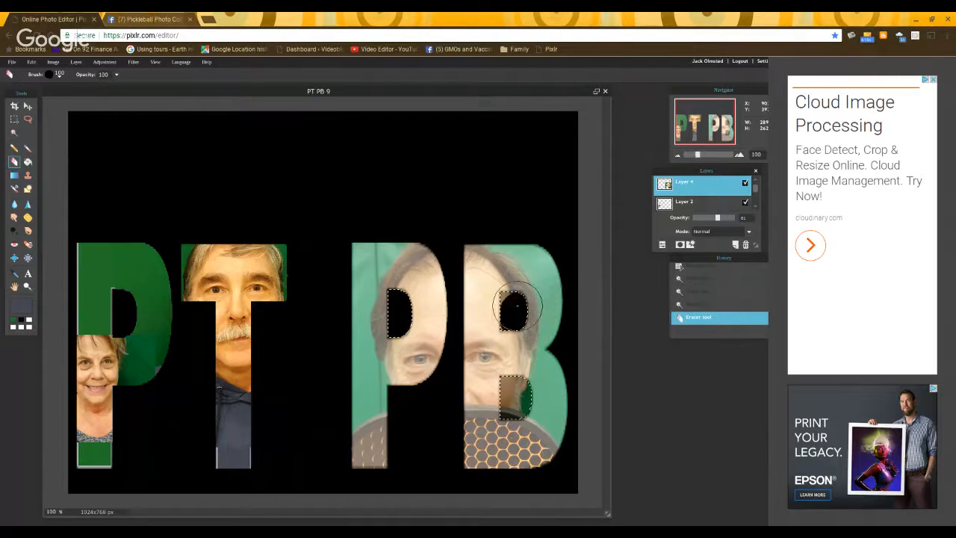
mouse_move(517, 306)
mouse_down()
mouse_move(506, 284)
mouse_move(494, 300)
mouse_move(507, 318)
mouse_up()
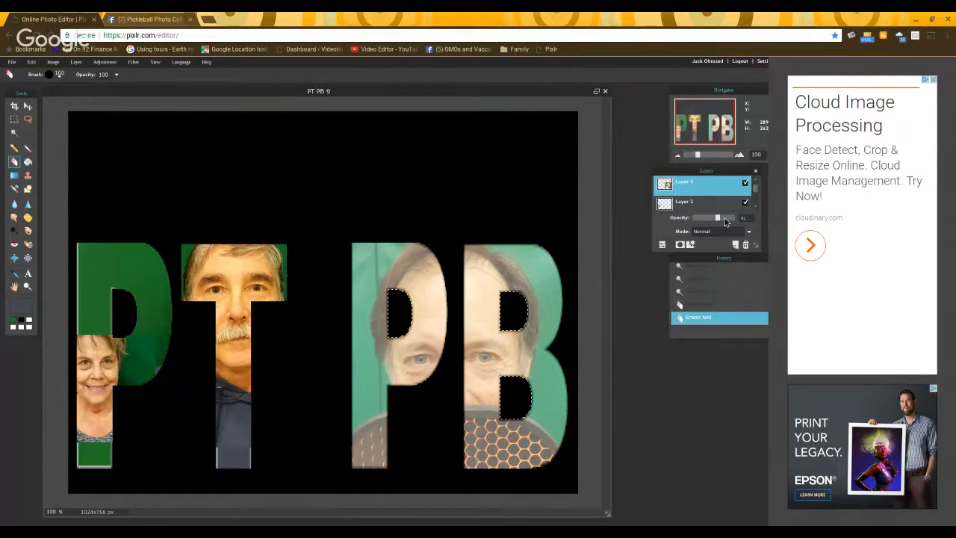
Step: Restore Layer 4's opacity to 100 and clear the selection
drag(733, 221, 739, 223)
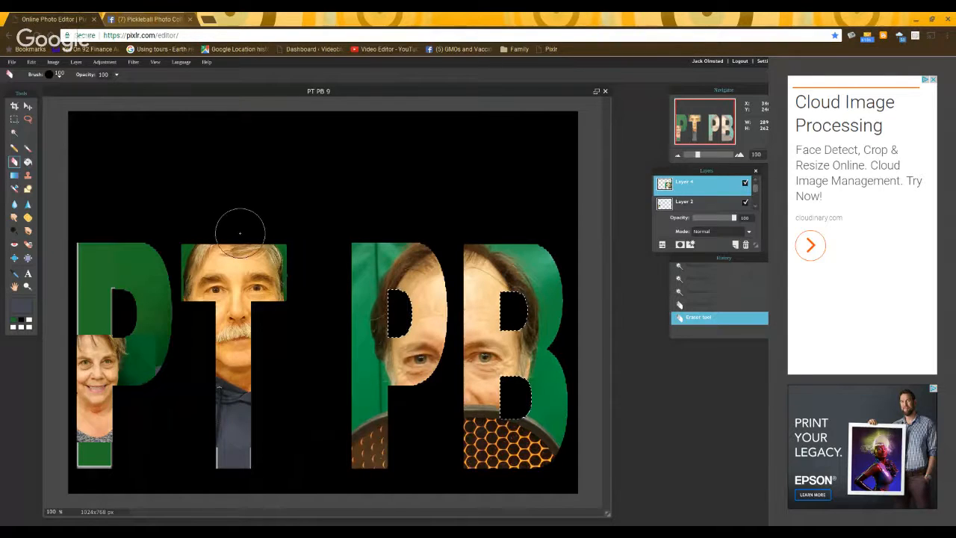
key(ctrl+d)
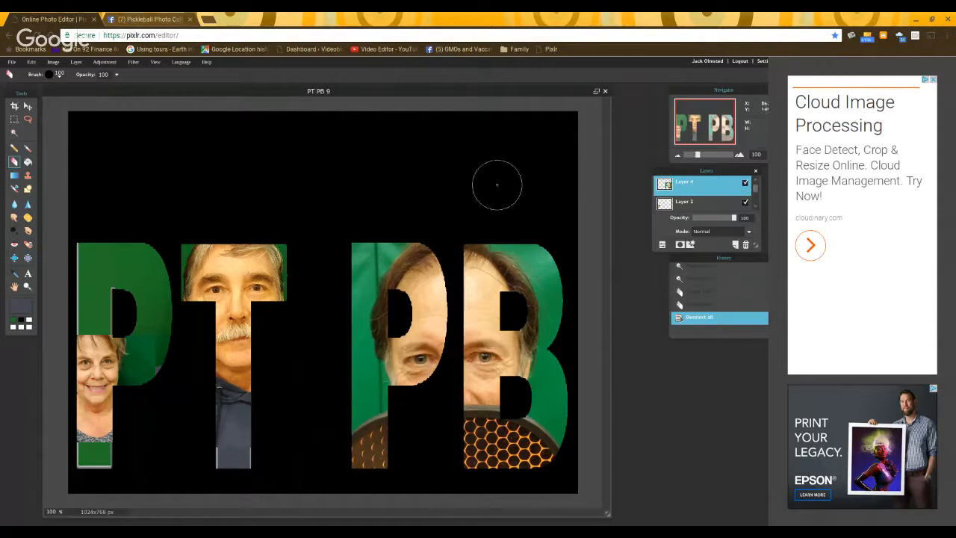
click(28, 107)
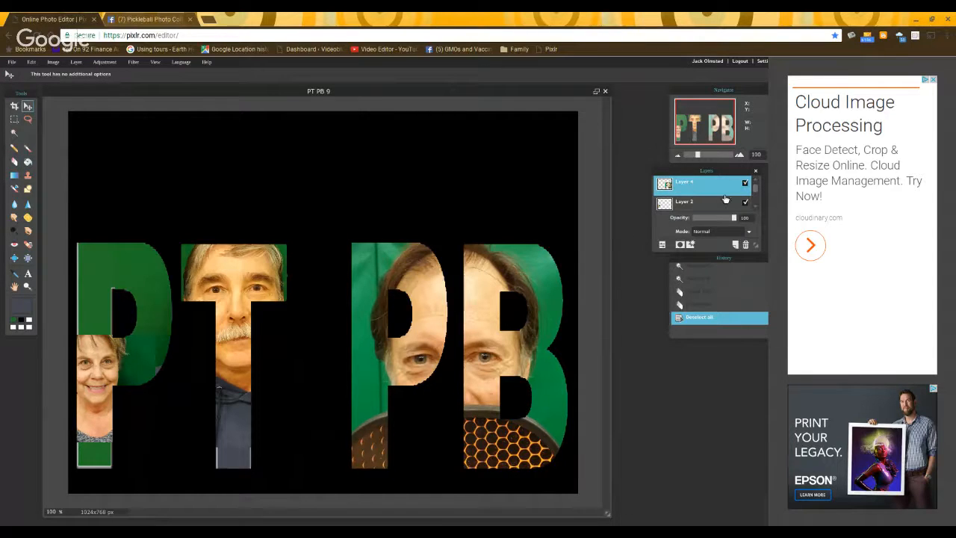
Step: Apply drop shadow, outer glow and inner glow layer styles to Layer 4, leaving bevel off
click(690, 245)
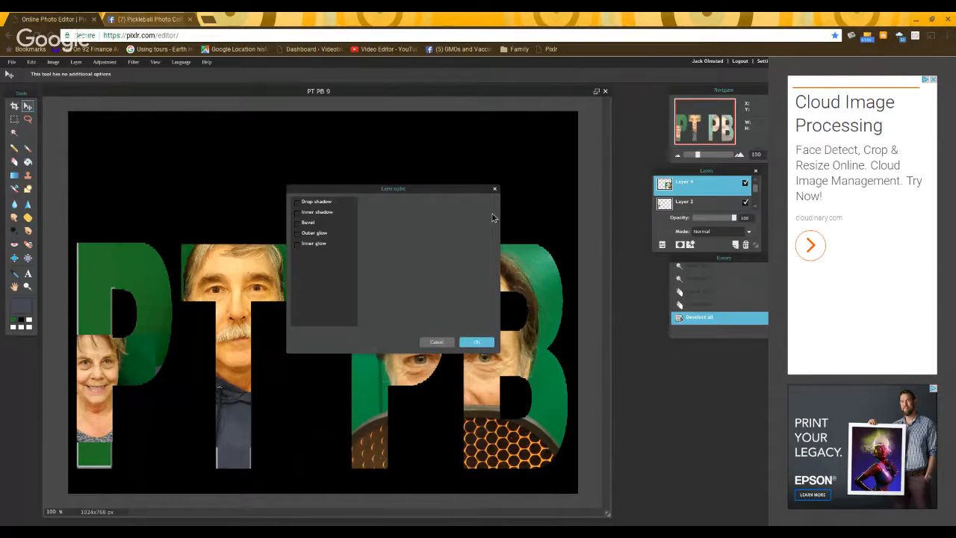
drag(452, 193, 255, 136)
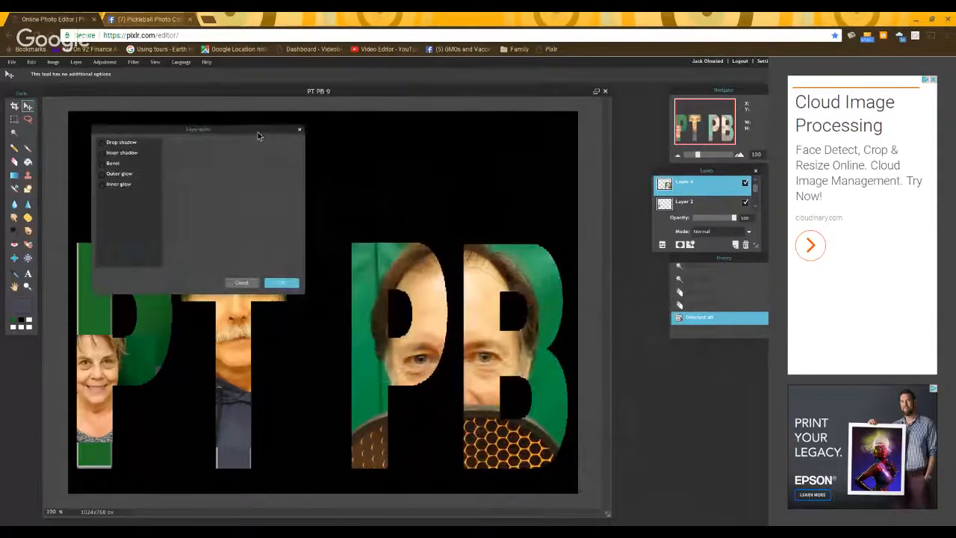
click(104, 175)
click(104, 185)
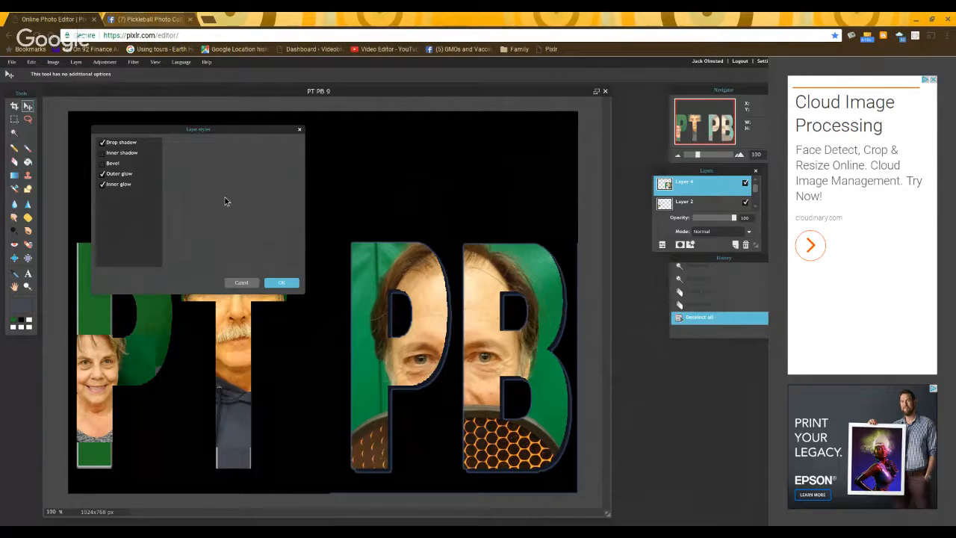
click(103, 163)
click(104, 166)
click(283, 285)
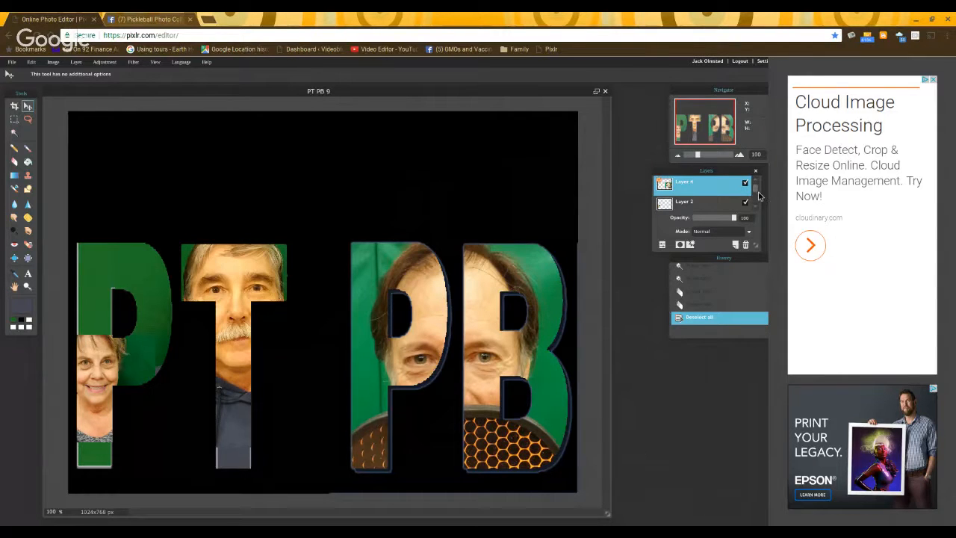
Step: Apply drop shadow, outer glow and inner glow layer styles to Layer 2
scroll(758, 195, down, 1)
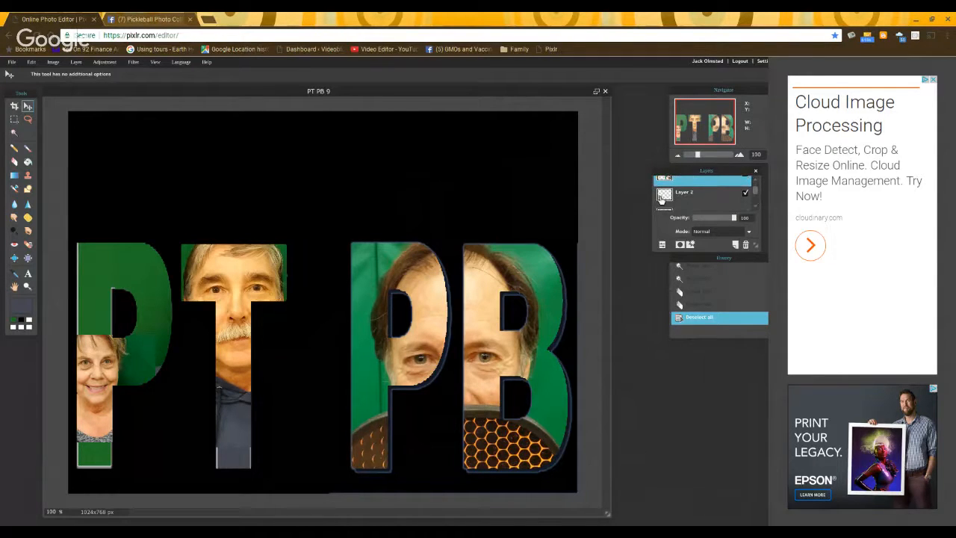
click(672, 197)
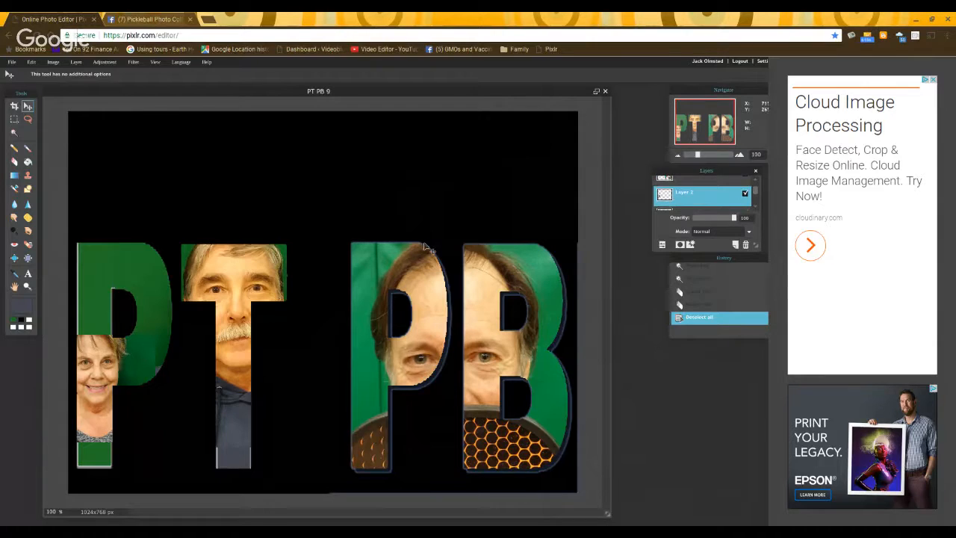
click(691, 245)
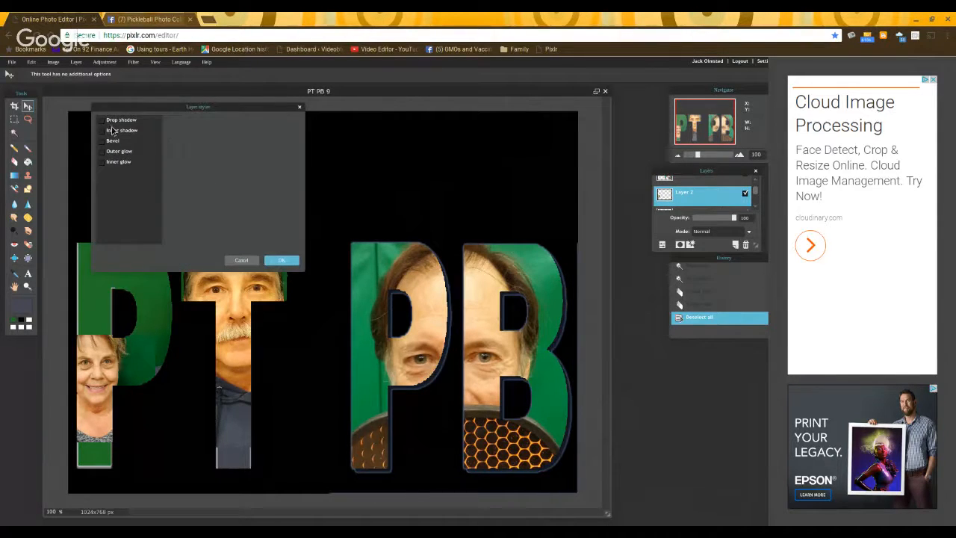
click(103, 120)
click(103, 152)
click(103, 162)
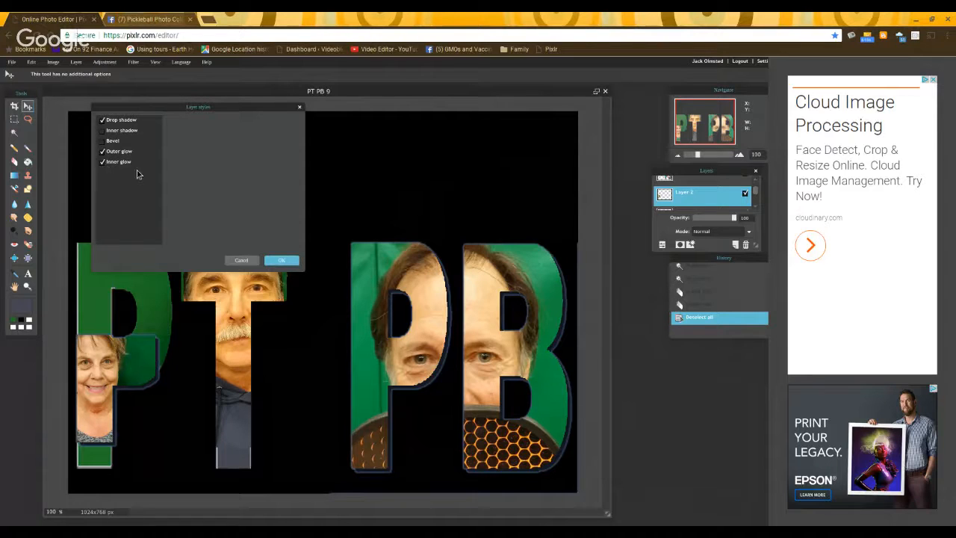
click(281, 261)
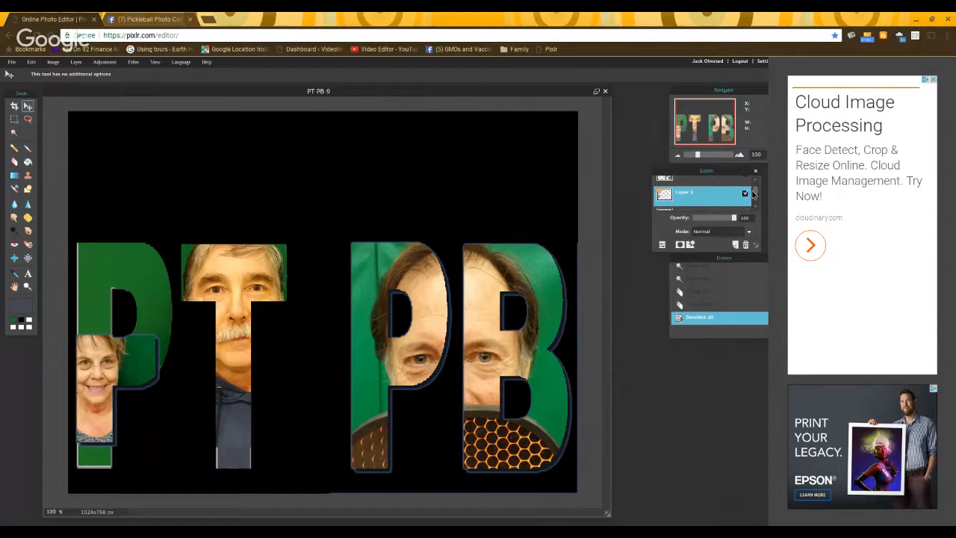
Step: Apply drop shadow, outer glow and inner glow layer styles to the layer directly below Layer 2
drag(756, 193, 757, 196)
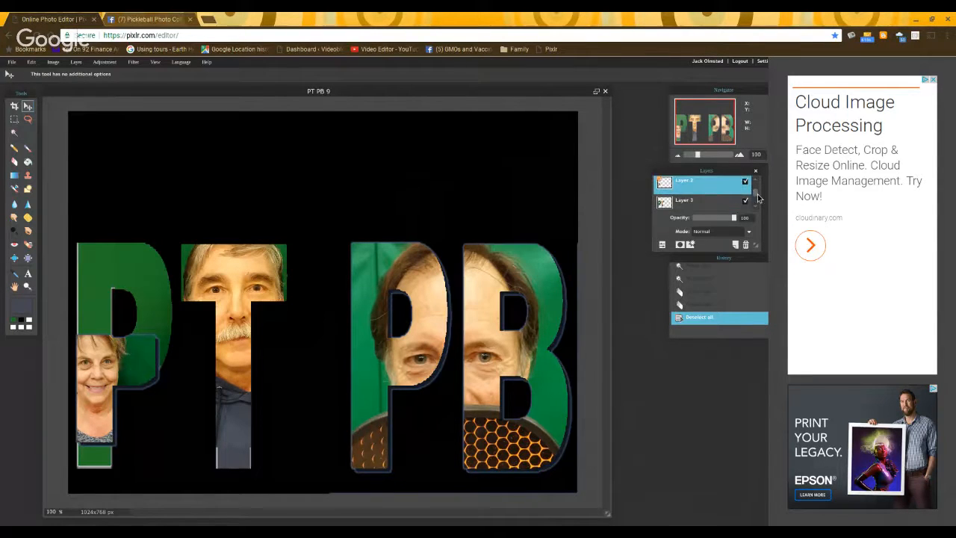
click(670, 203)
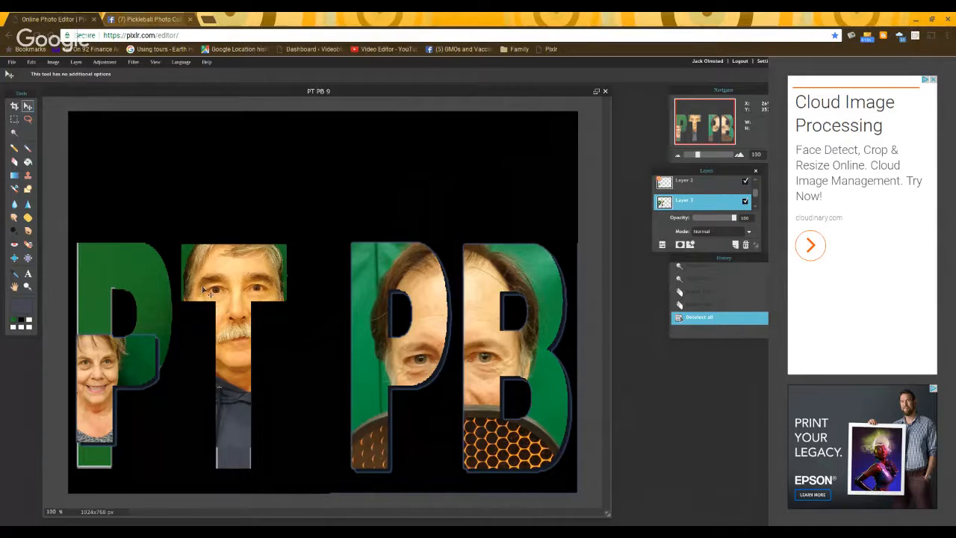
click(692, 245)
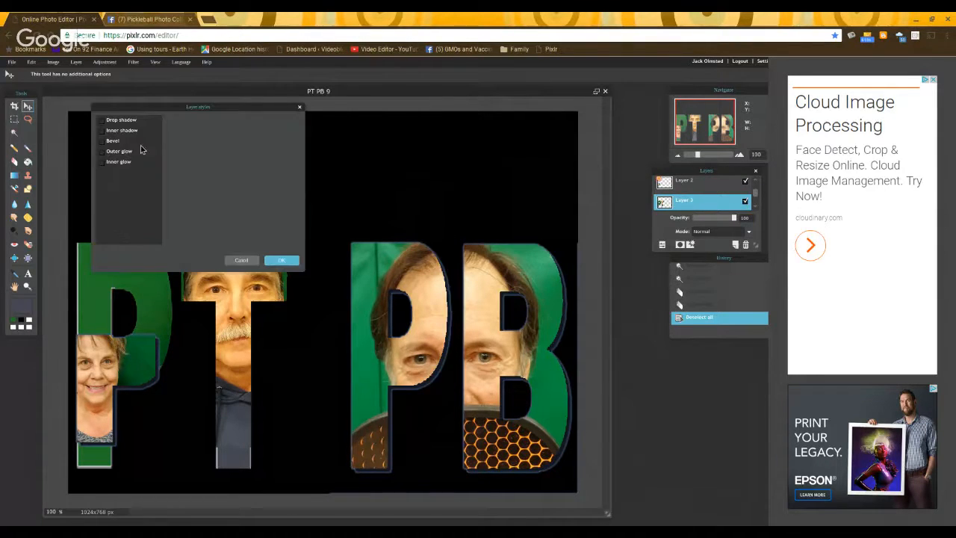
click(105, 121)
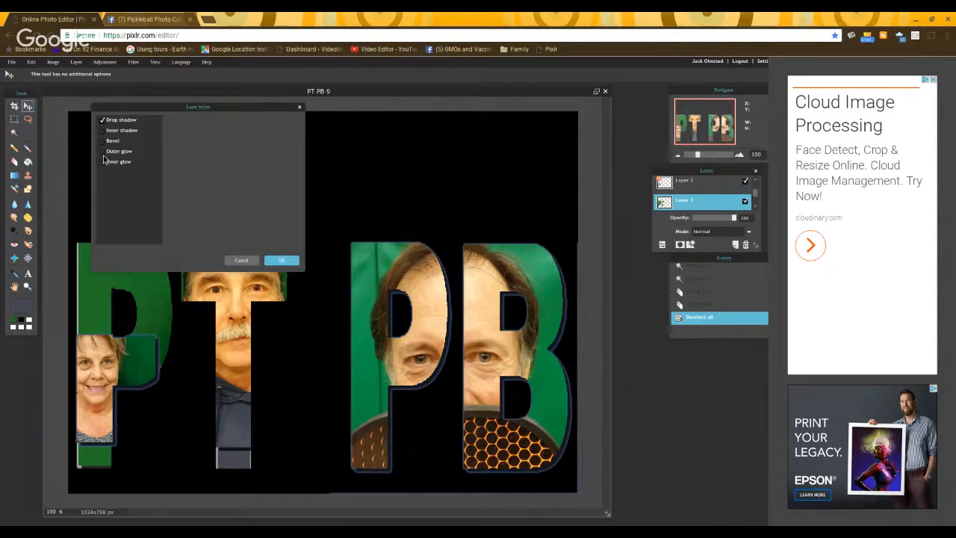
click(103, 152)
click(103, 162)
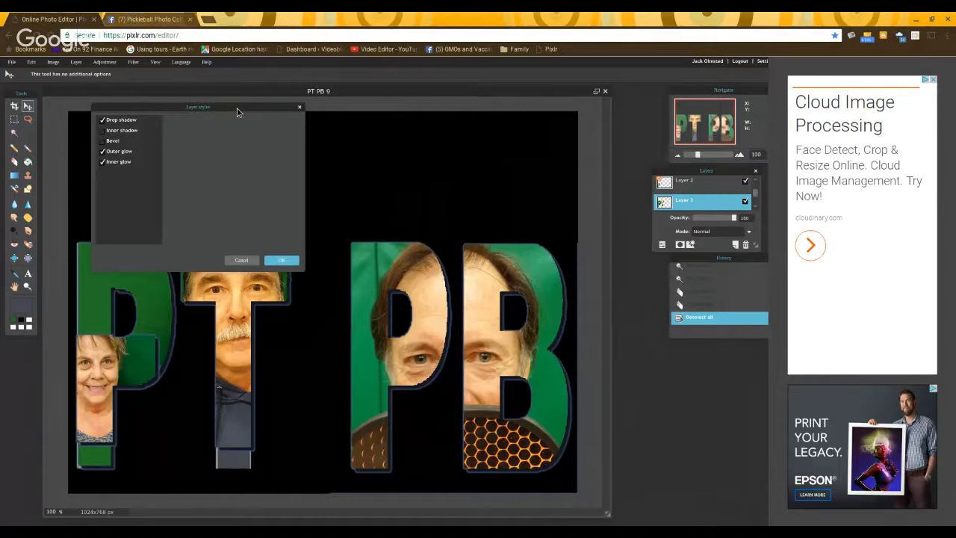
drag(237, 108, 444, 102)
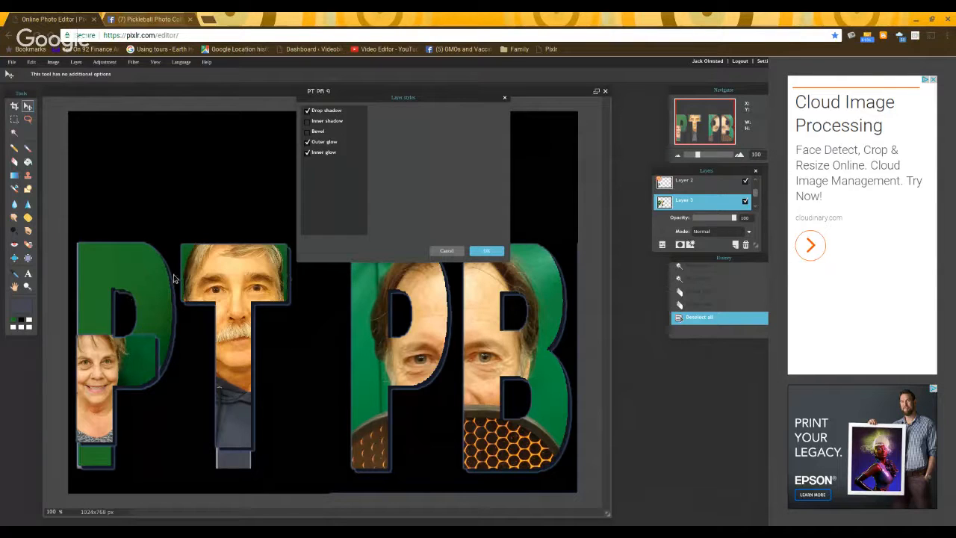
click(485, 251)
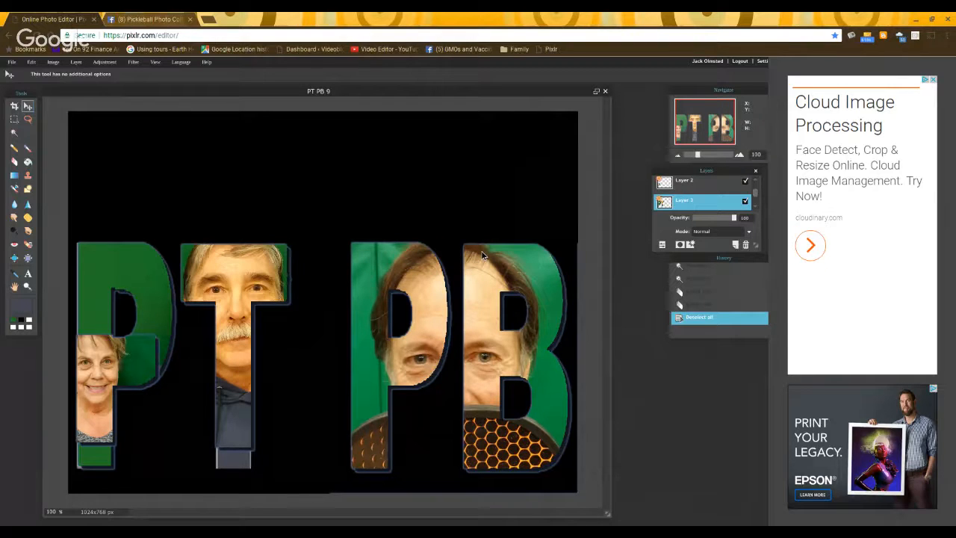
Step: Add the white text "Port Townsend" in the black area above the first P
click(15, 328)
click(29, 277)
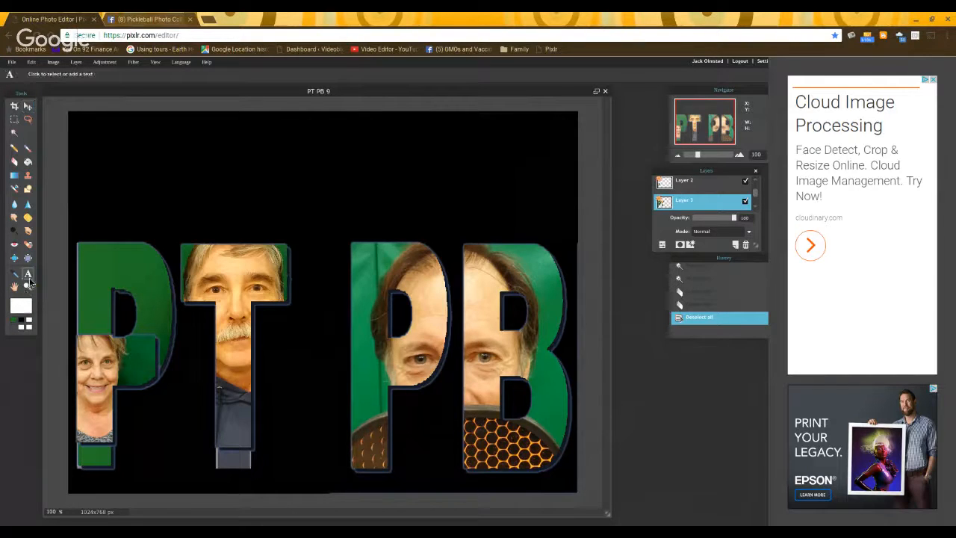
click(87, 208)
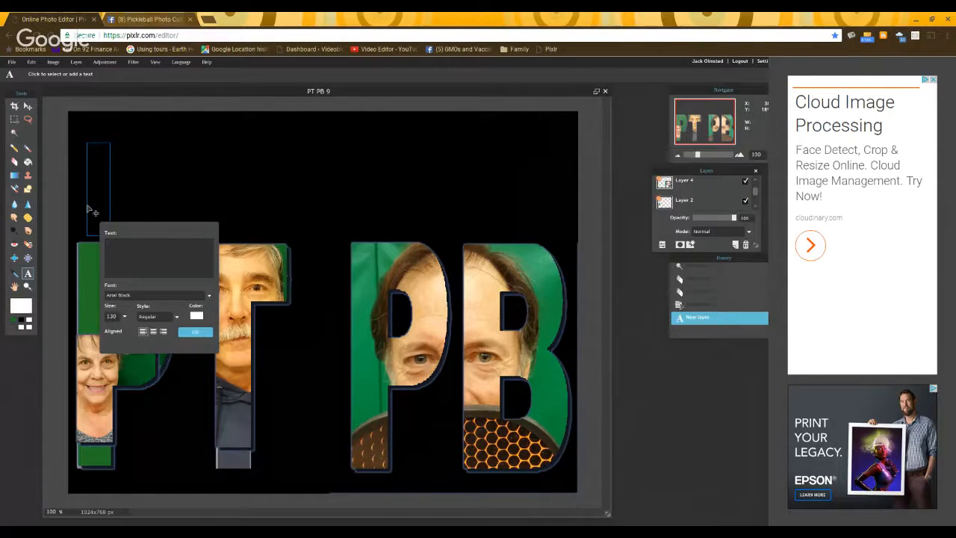
text(Por)
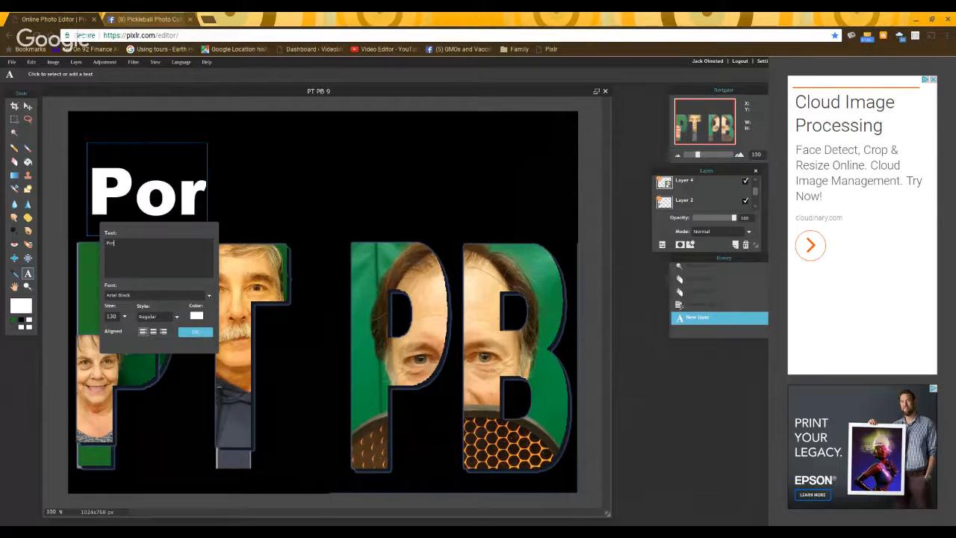
text(t Townsend)
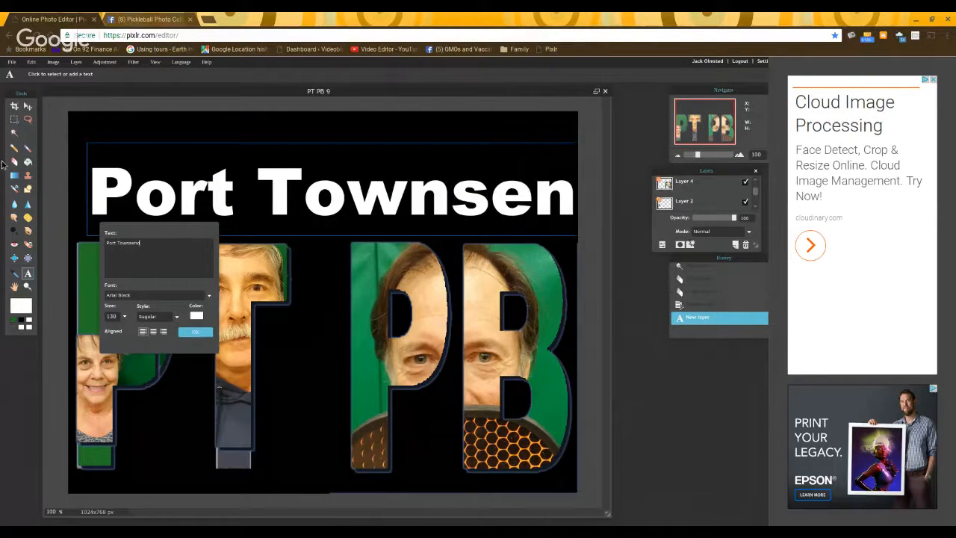
Step: Set the Port Townsend text to size 26 in the Arial Narrow font
click(125, 318)
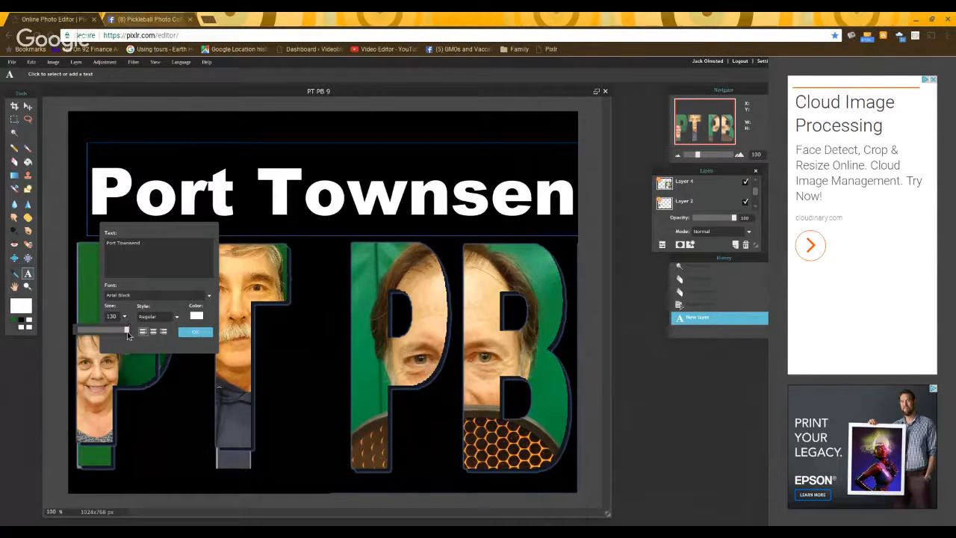
drag(127, 335, 96, 333)
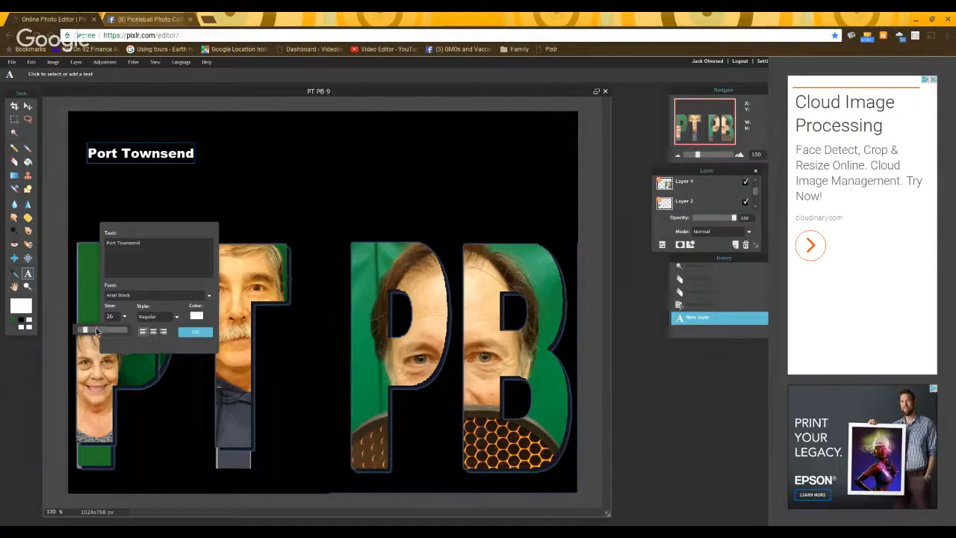
click(209, 296)
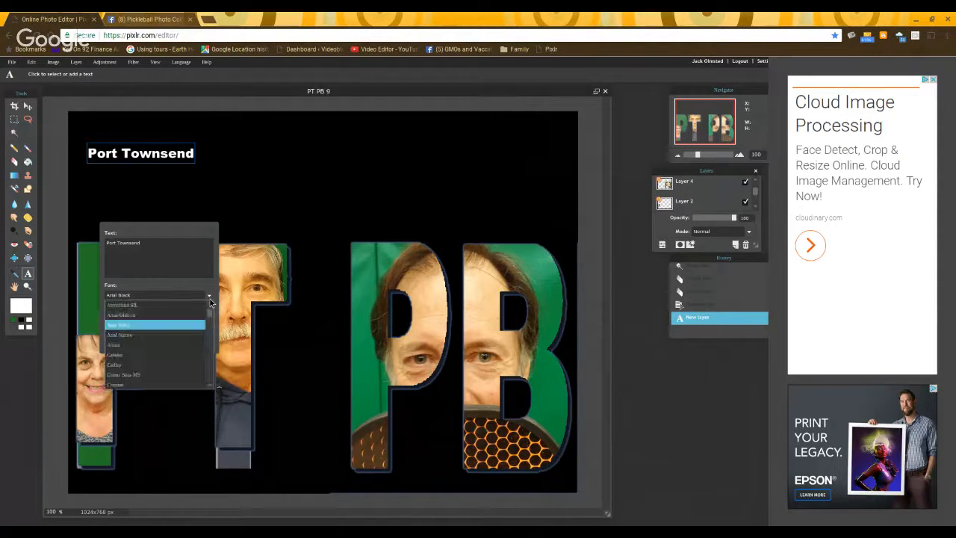
click(187, 335)
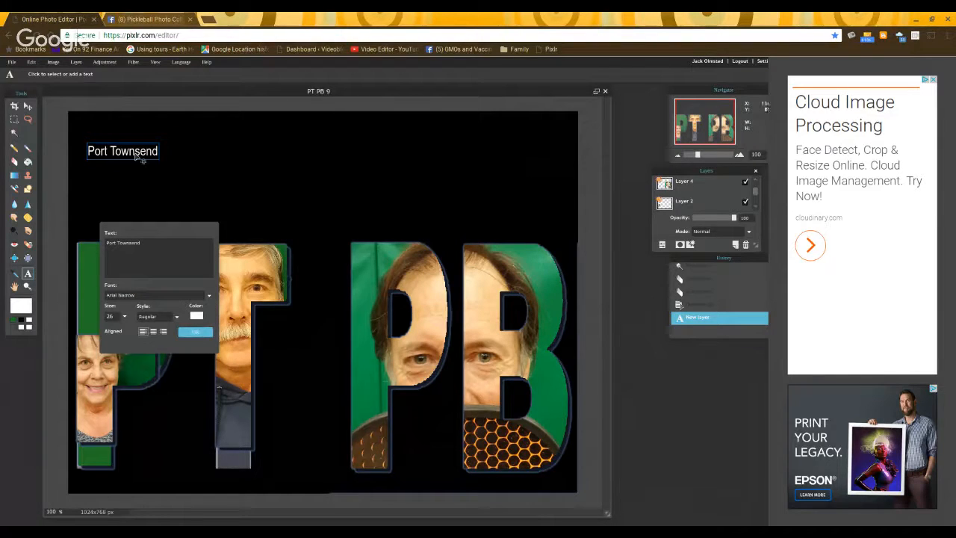
Step: Position the Port Townsend text just above the first P, roughly aligned with the letter's left edge
drag(137, 161, 130, 224)
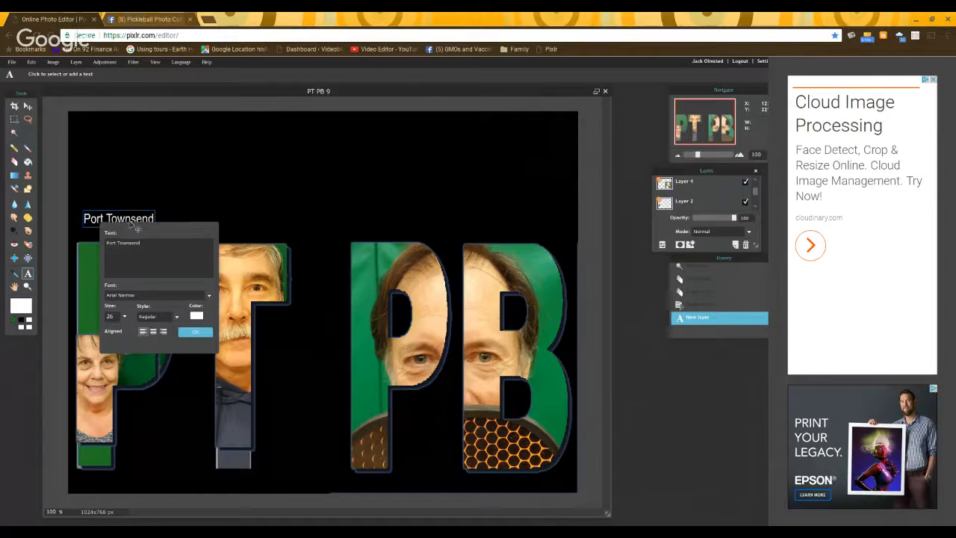
click(195, 331)
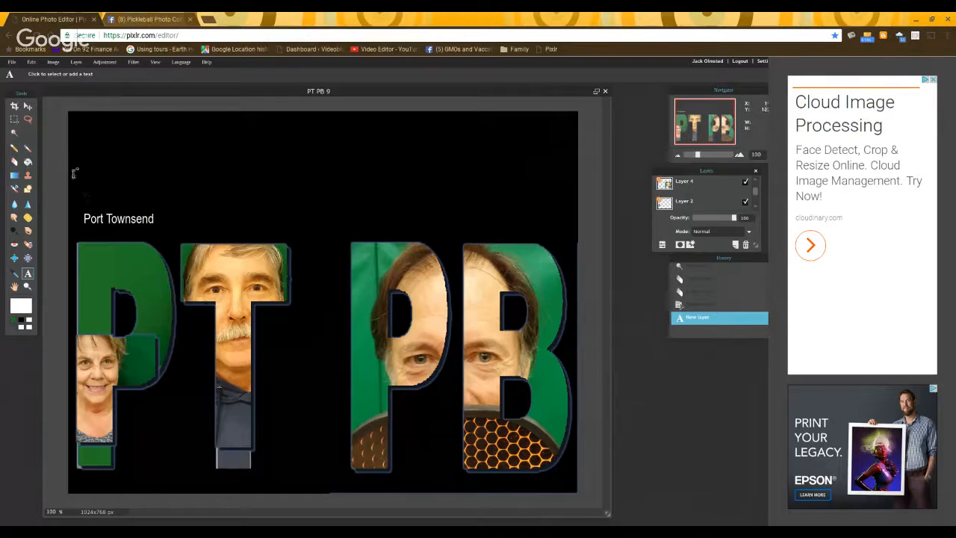
click(27, 108)
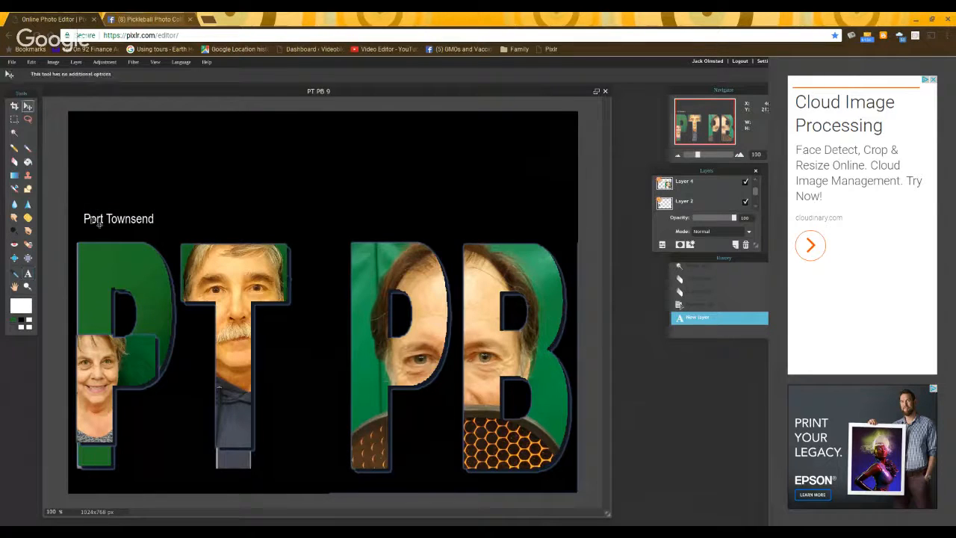
mouse_move(96, 224)
mouse_down()
mouse_move(103, 278)
mouse_move(99, 235)
mouse_up()
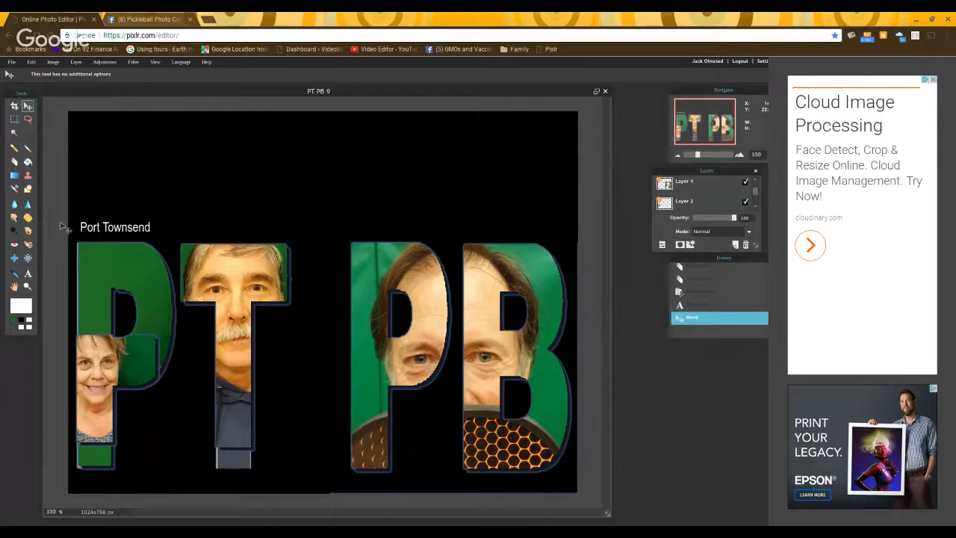
Step: Crop the image to about 1021 x 573 px around the caption and letters, removing most of the empty black area above
click(14, 107)
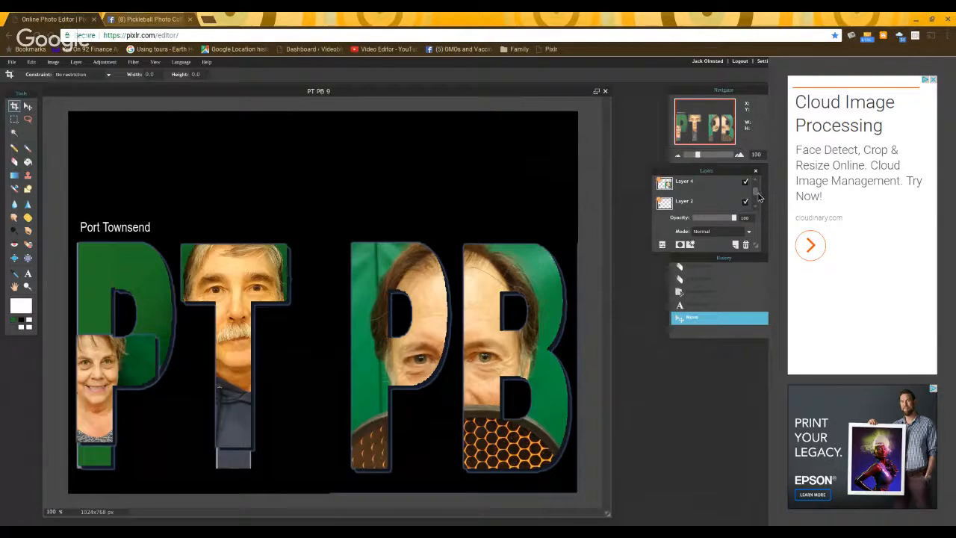
scroll(758, 210, down, 2)
click(690, 201)
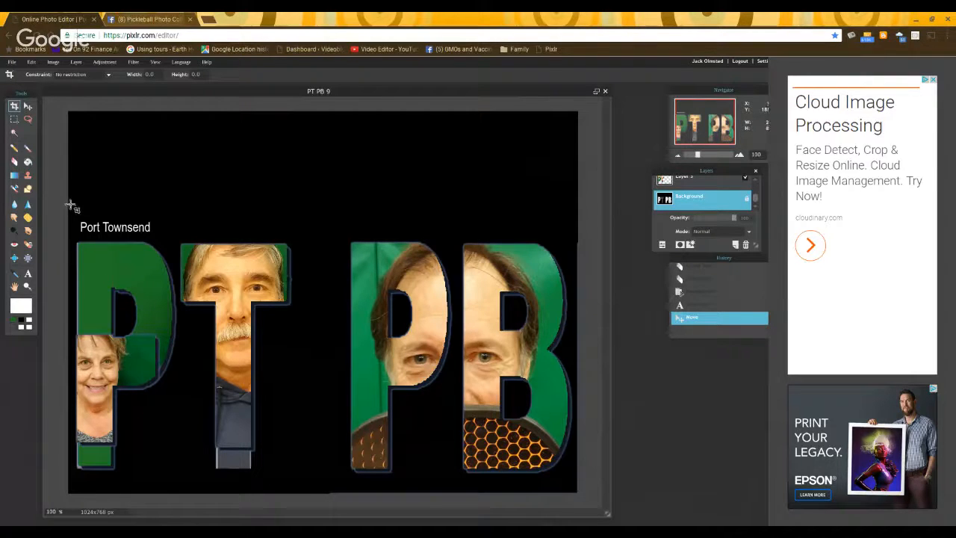
drag(70, 203, 611, 491)
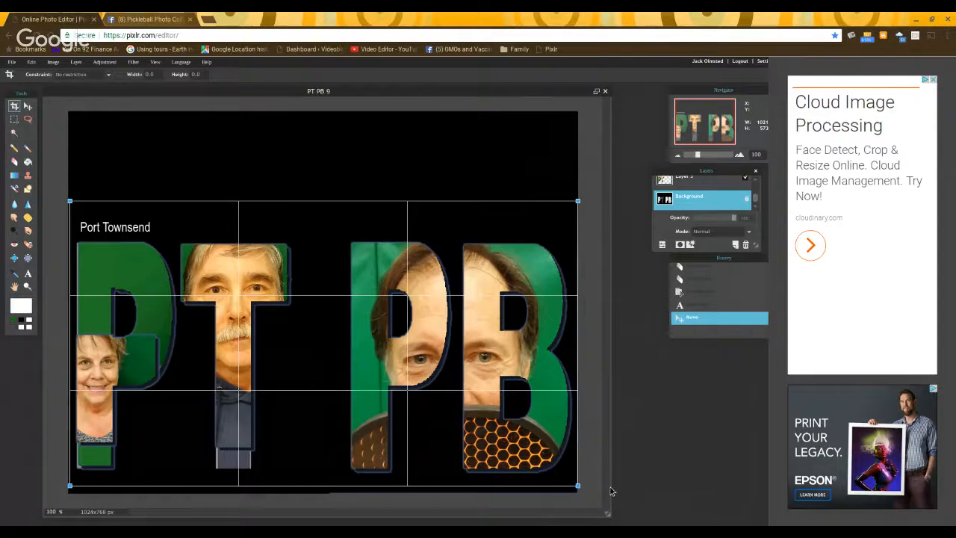
key(Return)
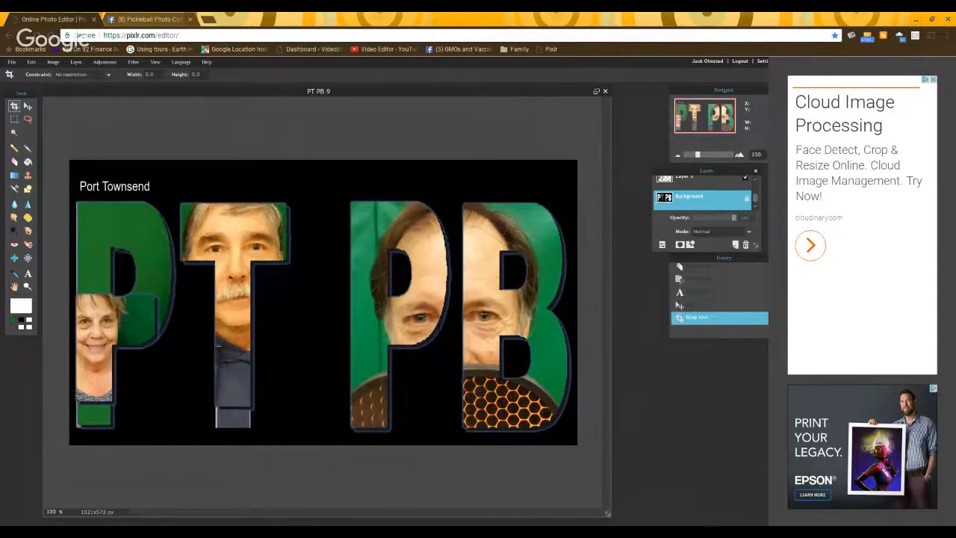
Step: Save the image to the computer as the JPEG PT PB 9 with quality 100
click(14, 65)
click(23, 114)
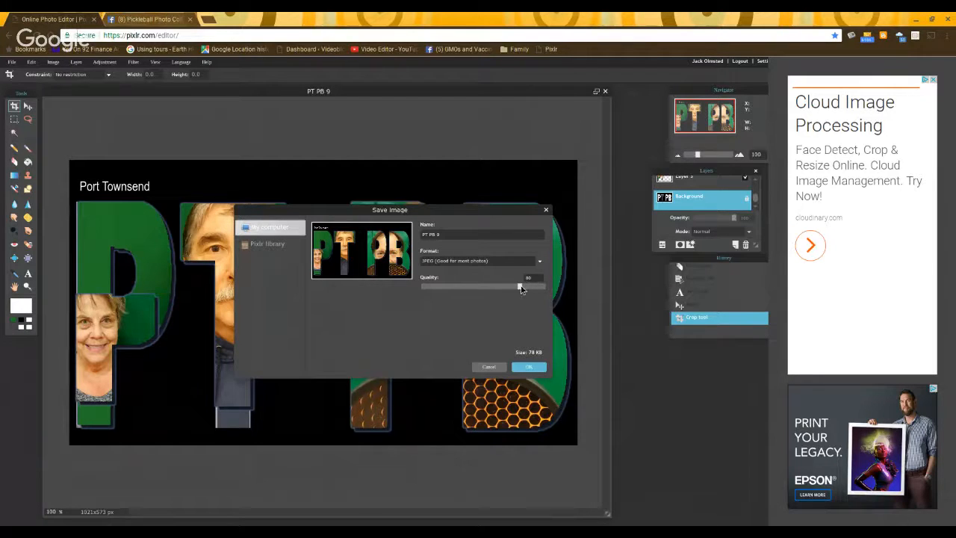
drag(525, 286, 554, 288)
click(541, 370)
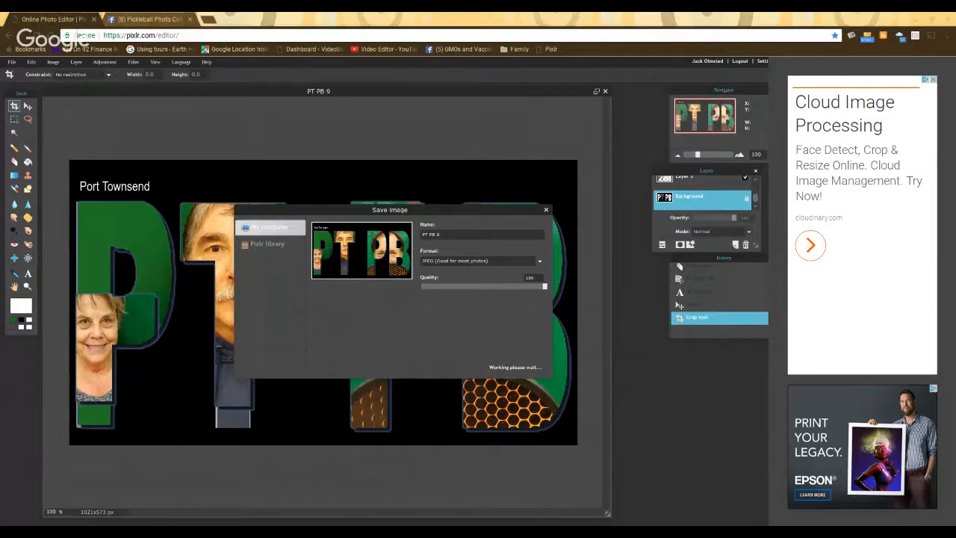